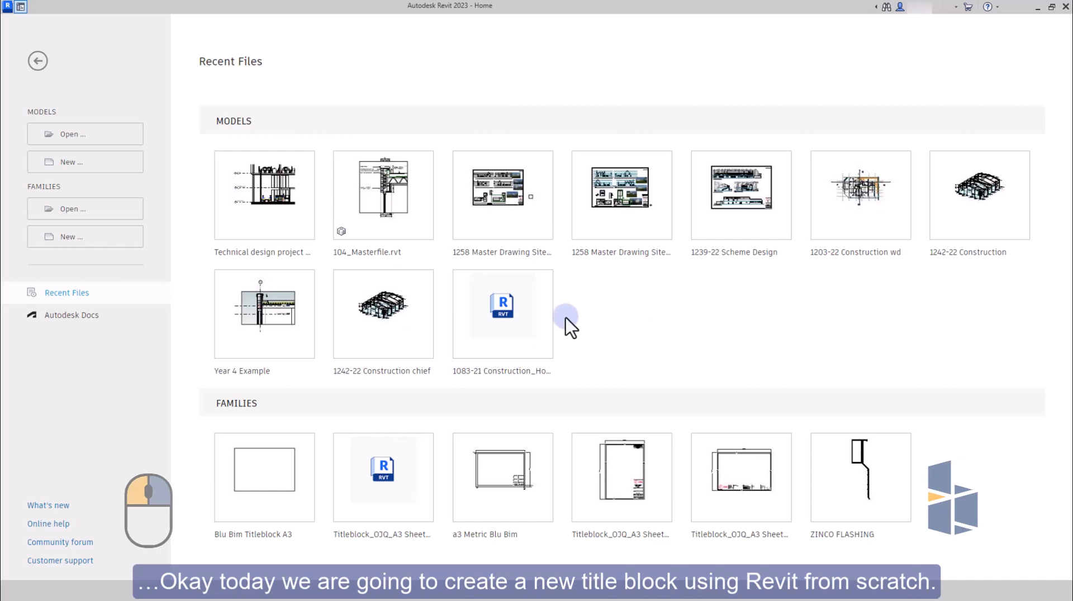
# Create a new Revit project.
pyautogui.click(69, 165)
pyautogui.click(498, 334)
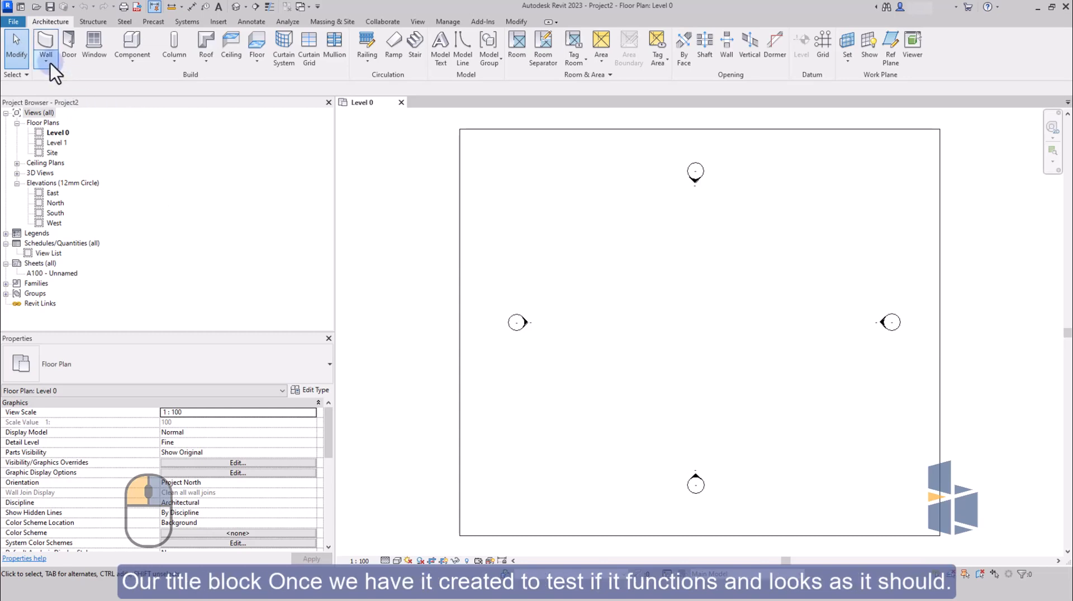
# Create a new title block family from the A3 metric.rft template.
pyautogui.click(12, 21)
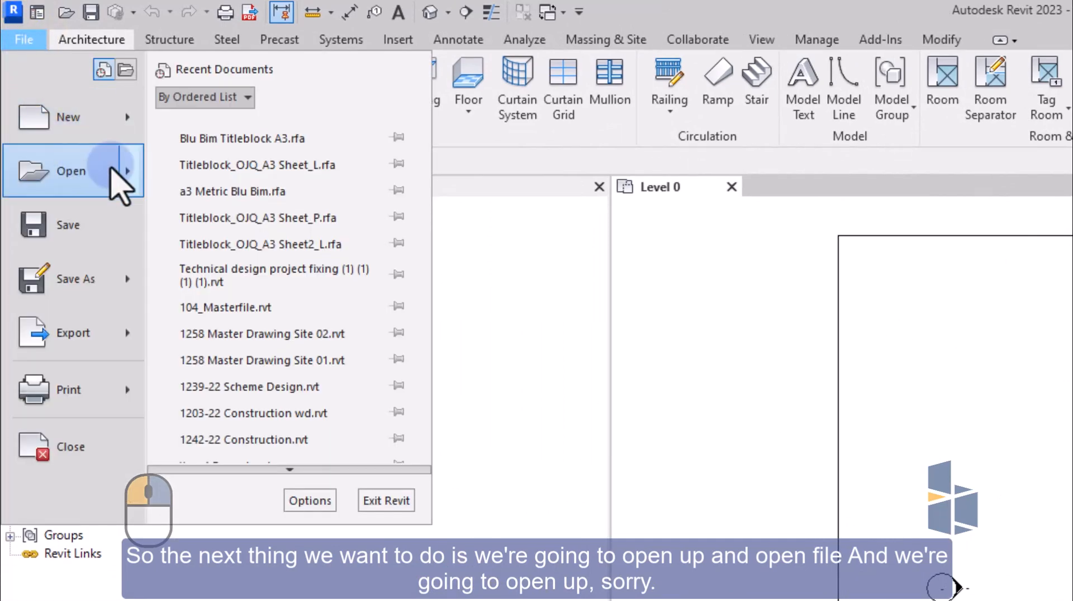
pyautogui.click(114, 169)
pyautogui.click(119, 125)
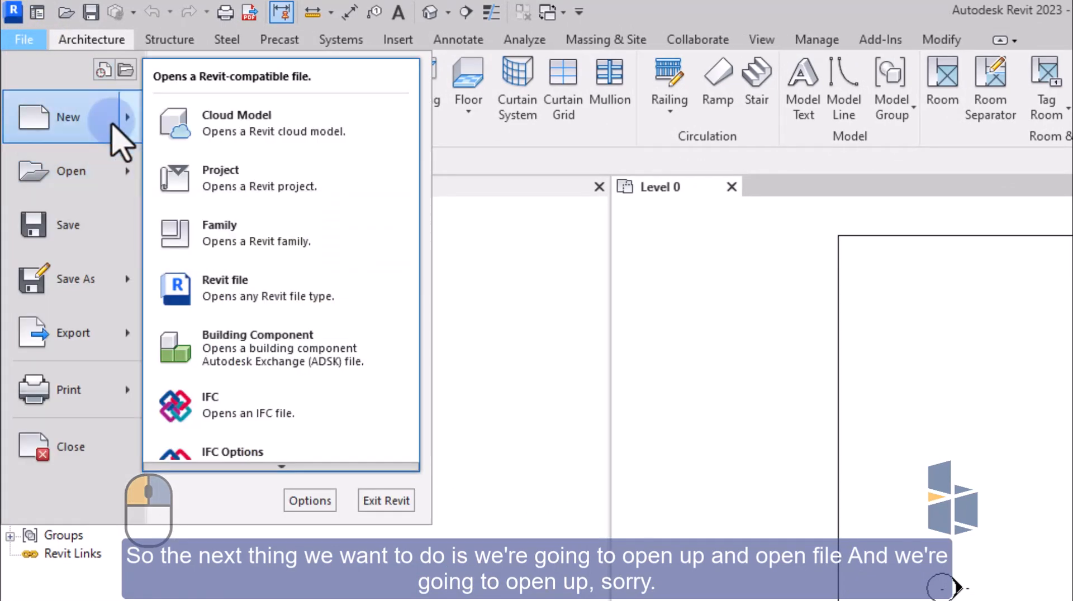
pyautogui.click(285, 302)
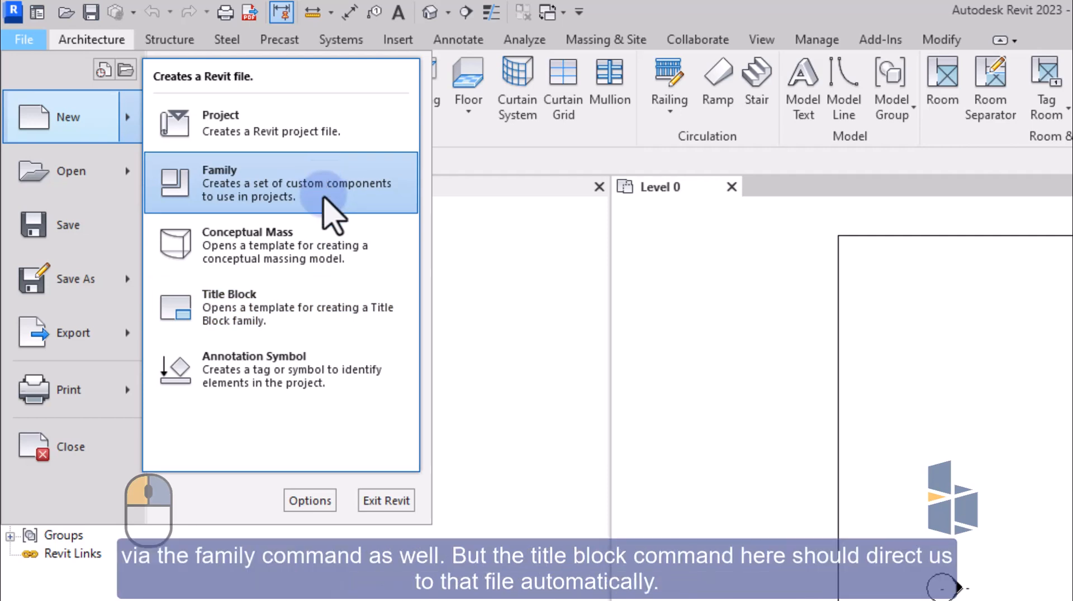
pyautogui.click(337, 307)
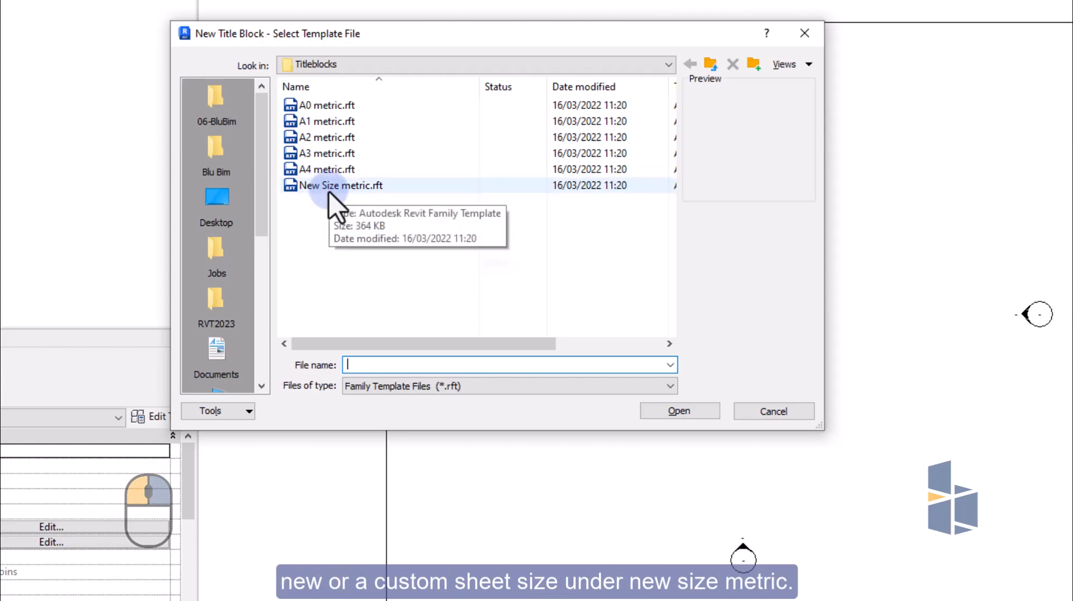
pyautogui.click(335, 153)
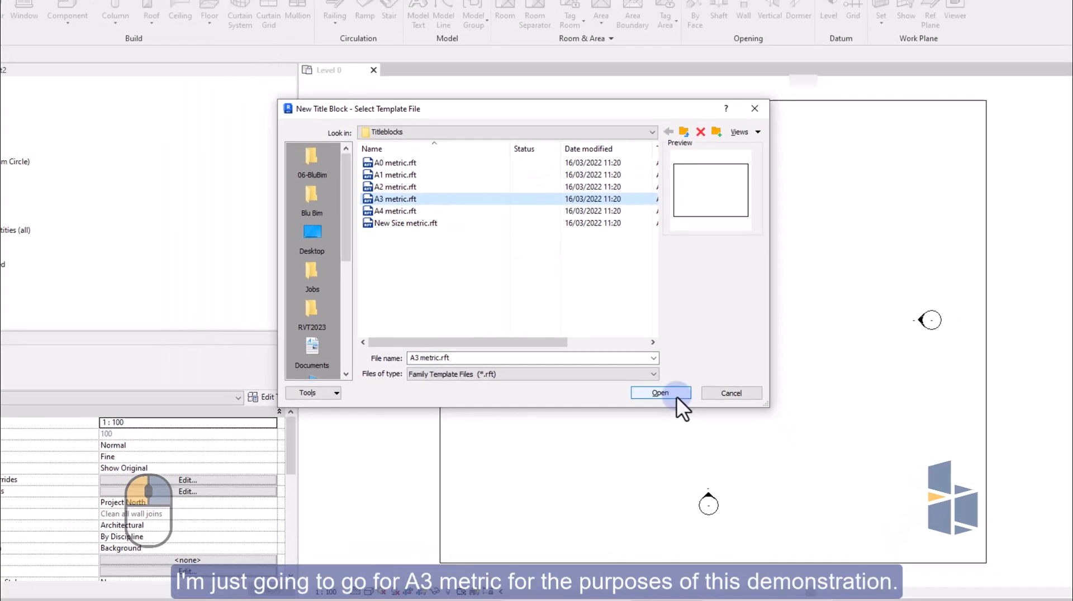
pyautogui.click(669, 393)
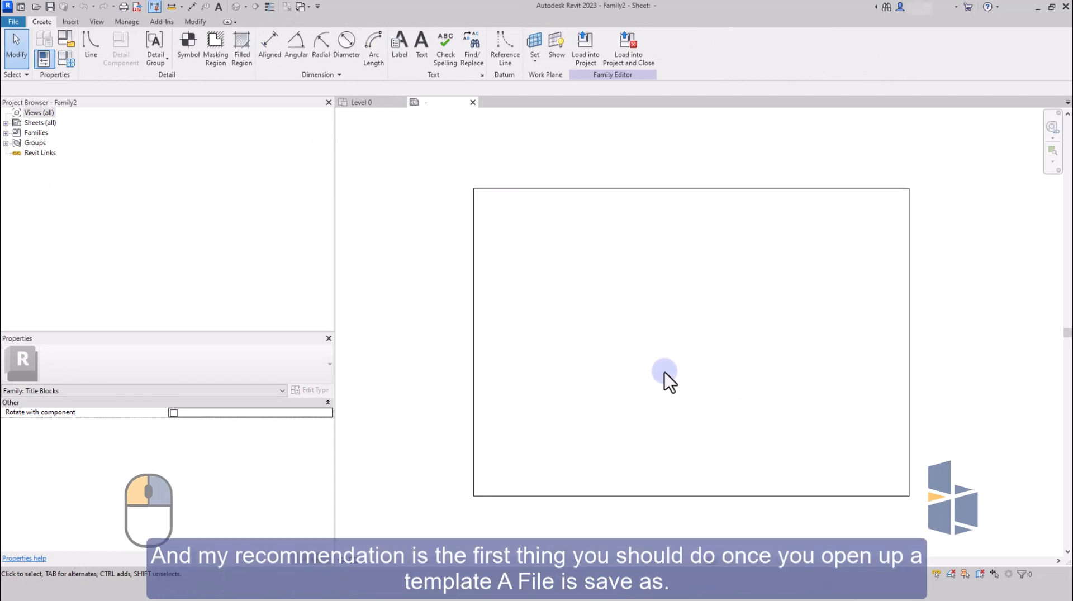
# Save the title block as a family named "Blu Bim Titleblock A3 Rev 1.rfa" in the 06-BluBim folder.
pyautogui.click(14, 25)
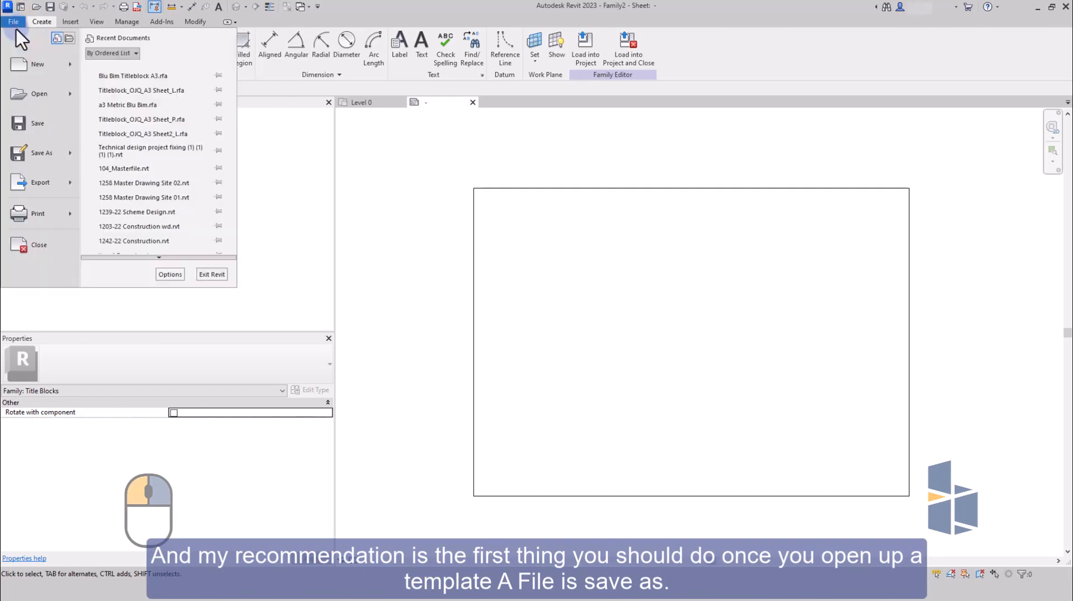
pyautogui.moveTo(63, 159)
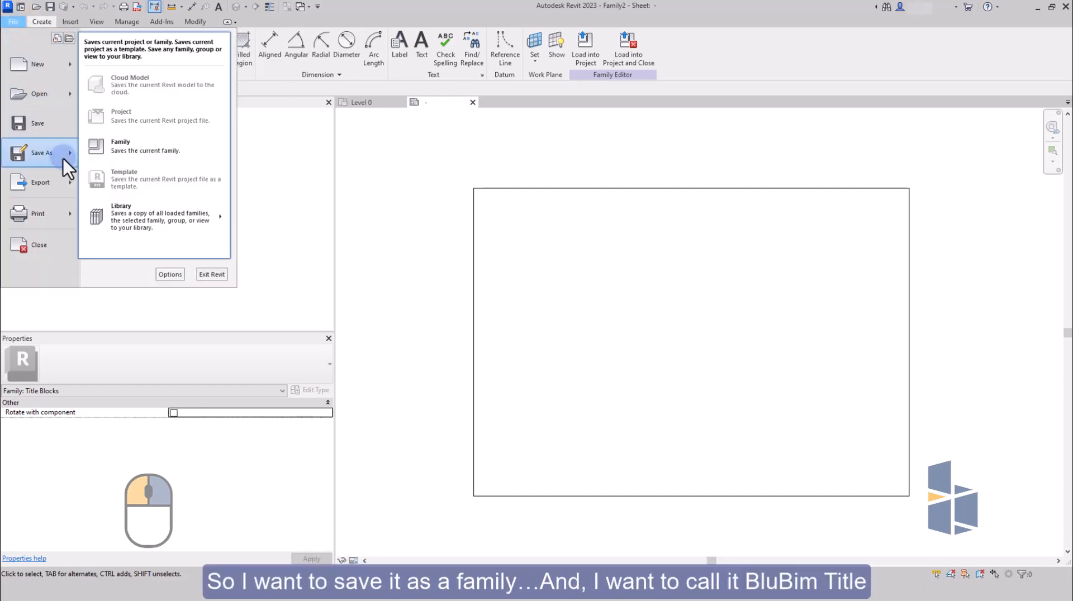
pyautogui.click(118, 149)
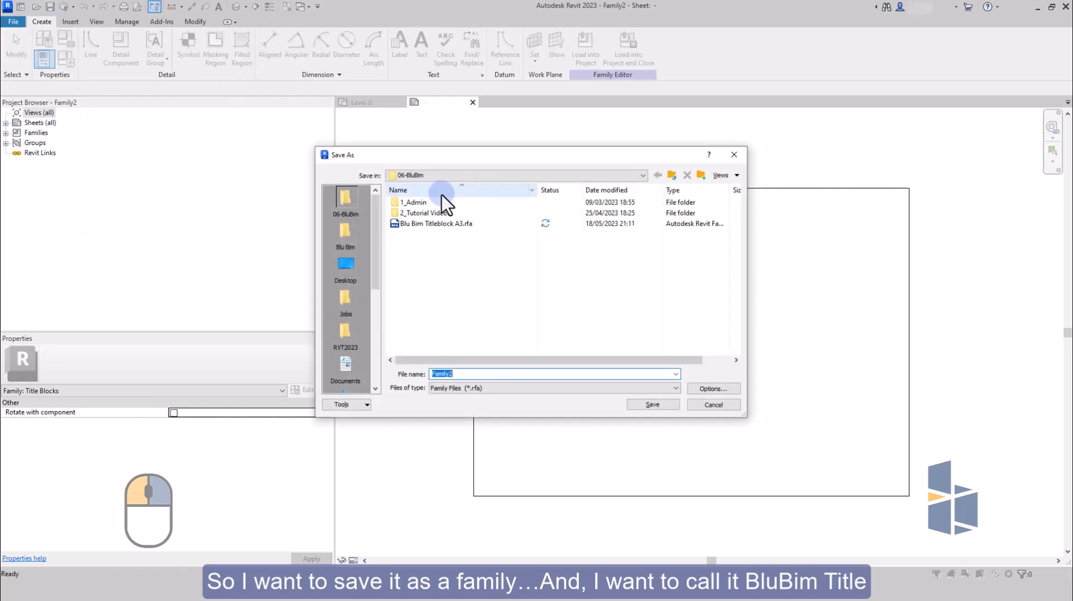
pyautogui.click(435, 224)
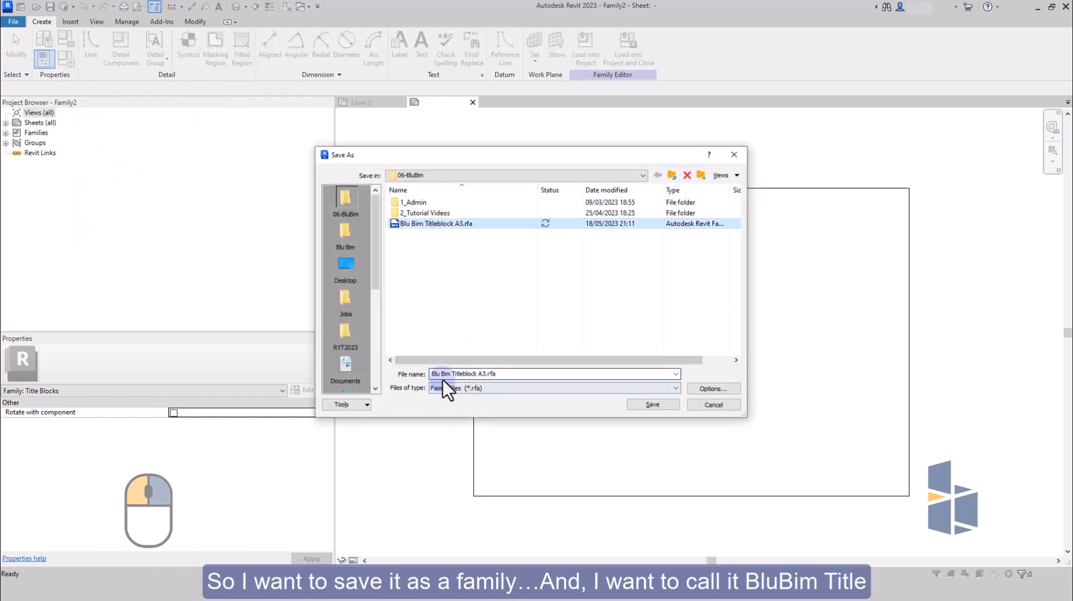
pyautogui.click(481, 374)
pyautogui.click(486, 373)
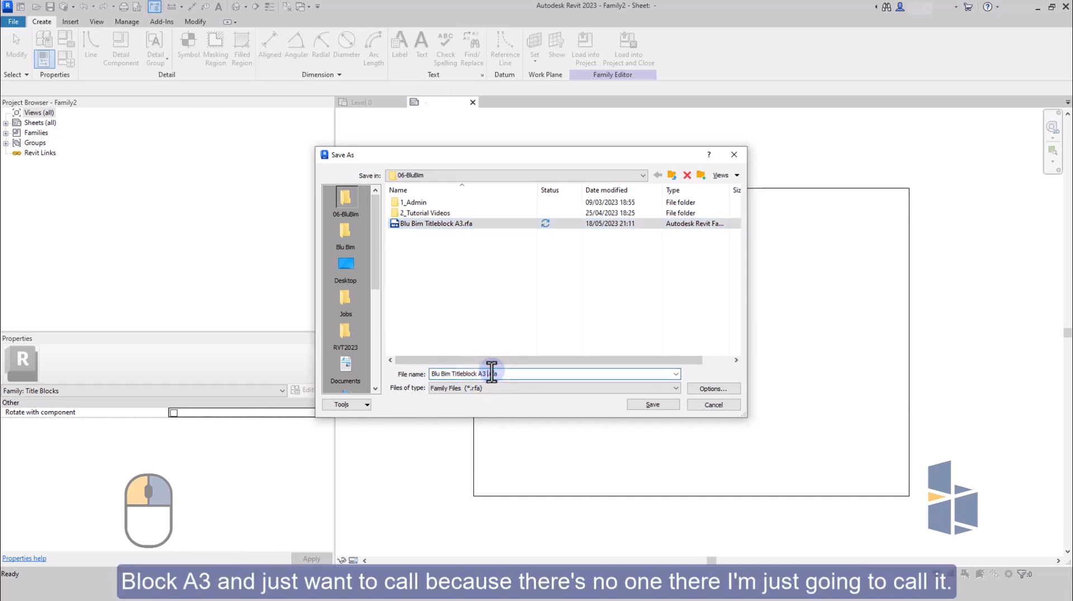
pyautogui.write('rEV 1')
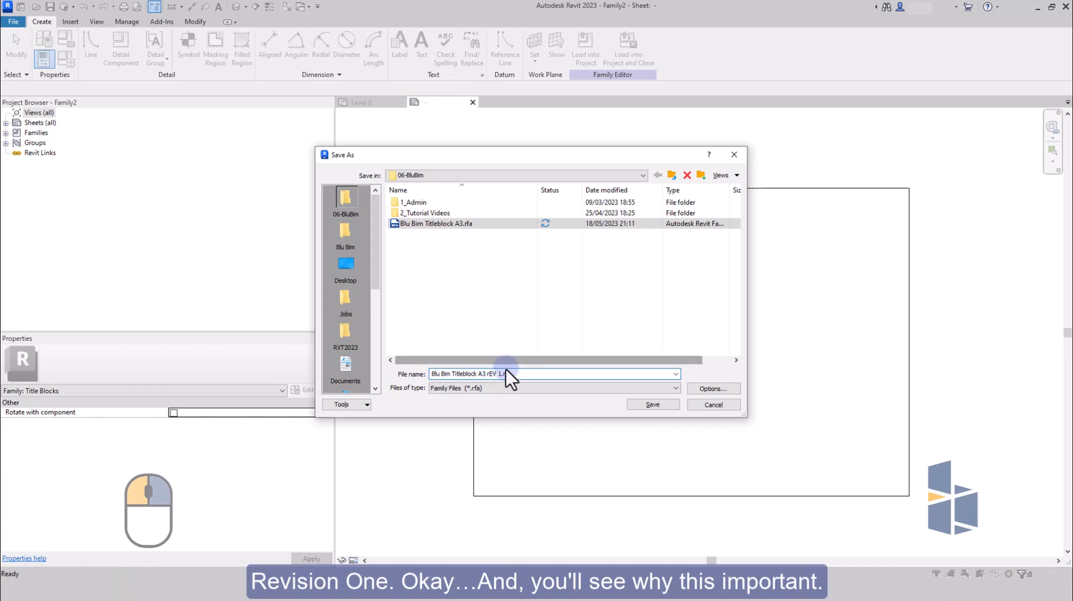
pyautogui.click(497, 373)
pyautogui.press('BackSpace')
pyautogui.press('BackSpace')
pyautogui.press('BackSpace')
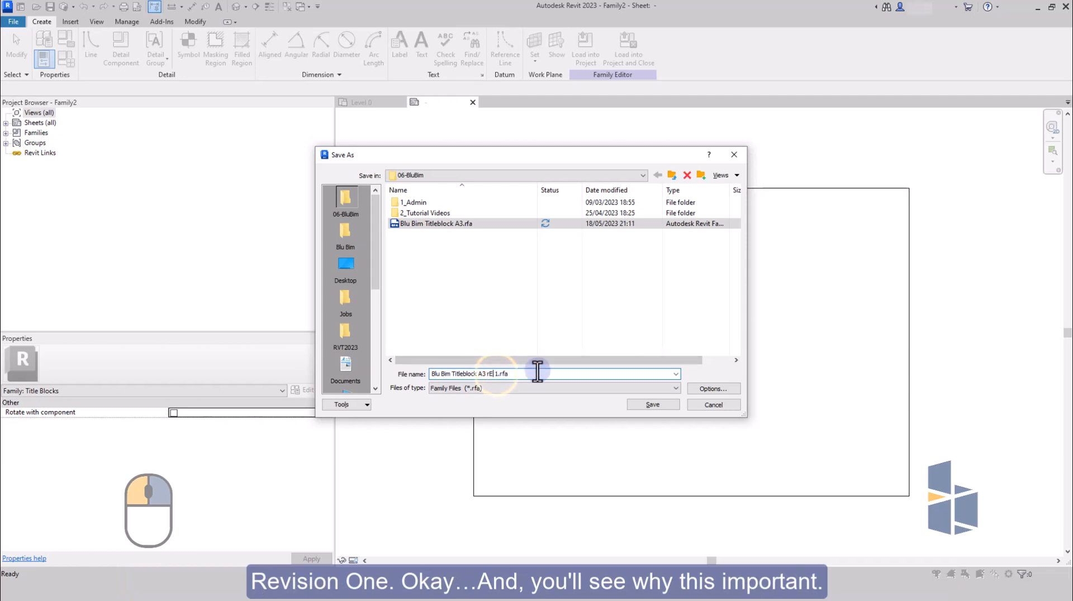
pyautogui.write('rEV')
pyautogui.press('BackSpace')
pyautogui.press('BackSpace')
pyautogui.press('BackSpace')
pyautogui.write('Rev')
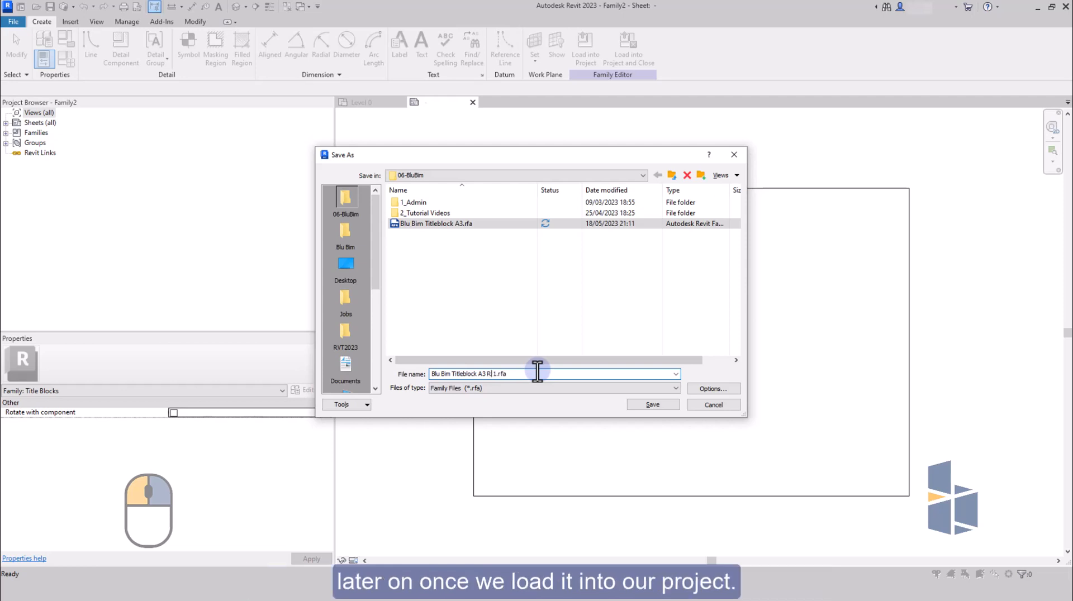
pyautogui.click(671, 404)
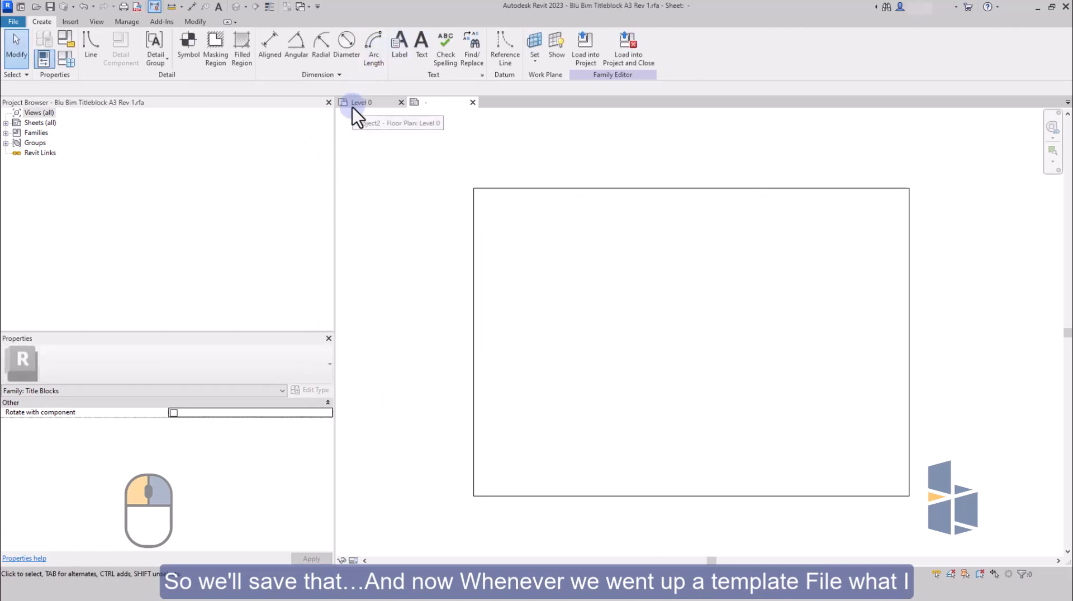
# Place an aligned dimension for the sheet's width just above its top edge.
pyautogui.click(270, 49)
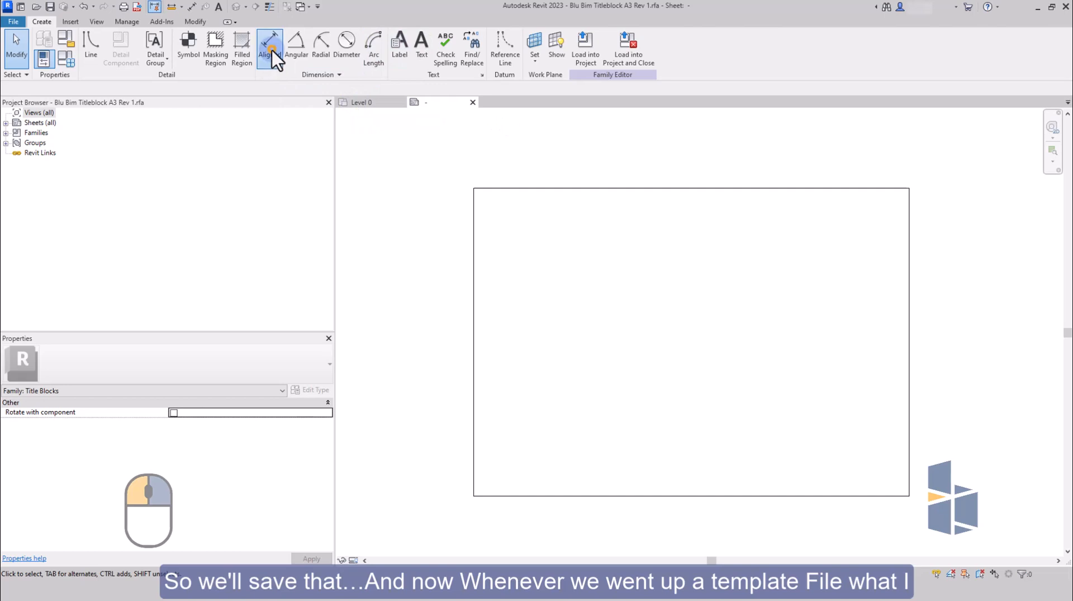
pyautogui.click(472, 203)
pyautogui.click(905, 231)
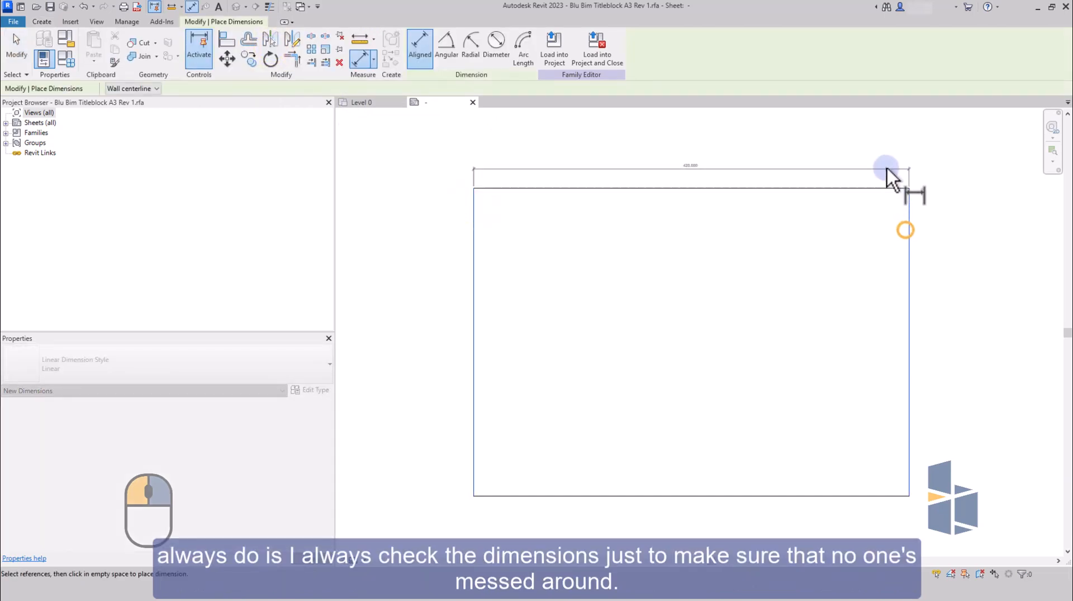
pyautogui.click(886, 167)
# Place an aligned dimension for the sheet's height beside its right edge, and check both sheet sizes.
pyautogui.click(887, 190)
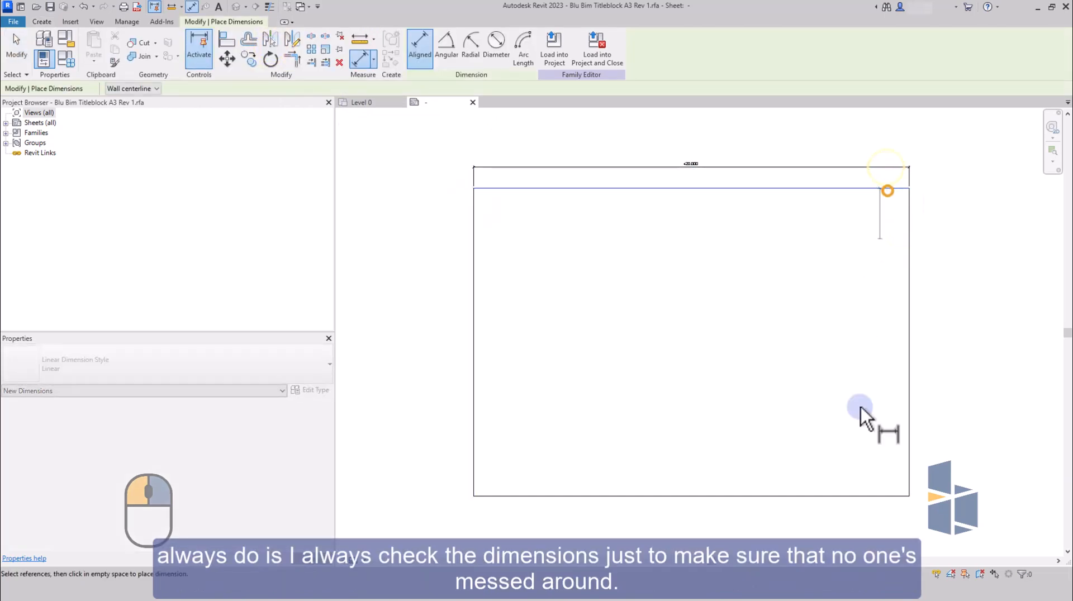
pyautogui.click(867, 496)
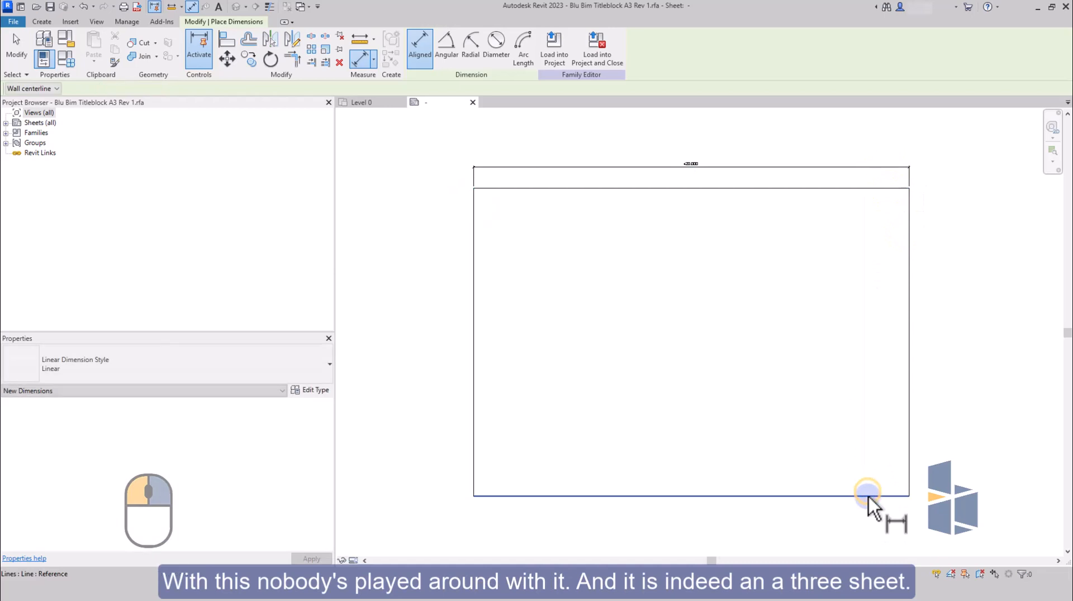
pyautogui.click(867, 191)
pyautogui.click(943, 214)
pyautogui.scroll(6, 676, 148)
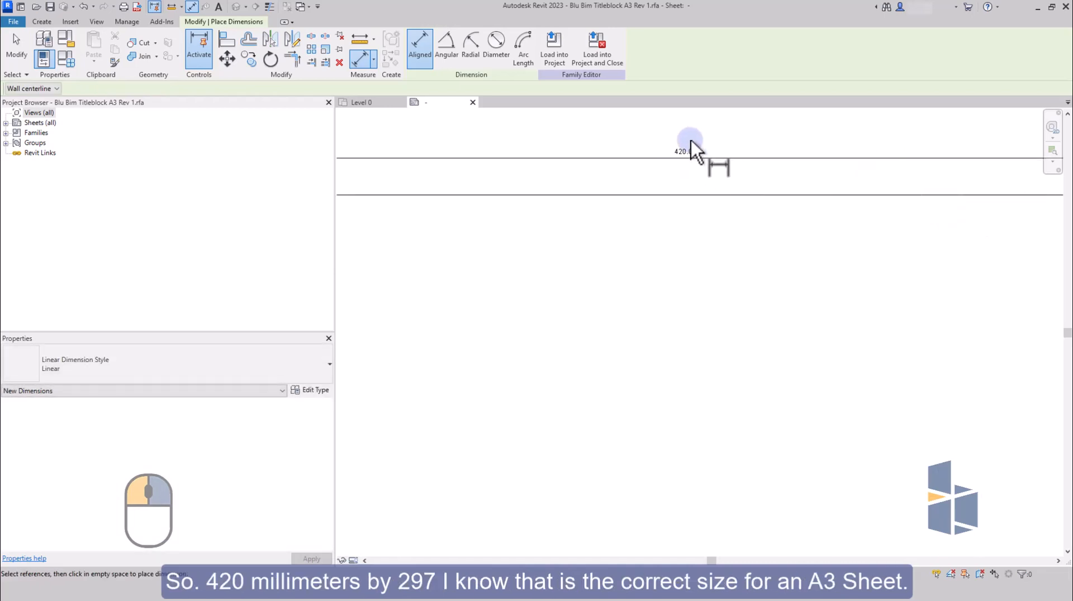
pyautogui.scroll(-5, 622, 170)
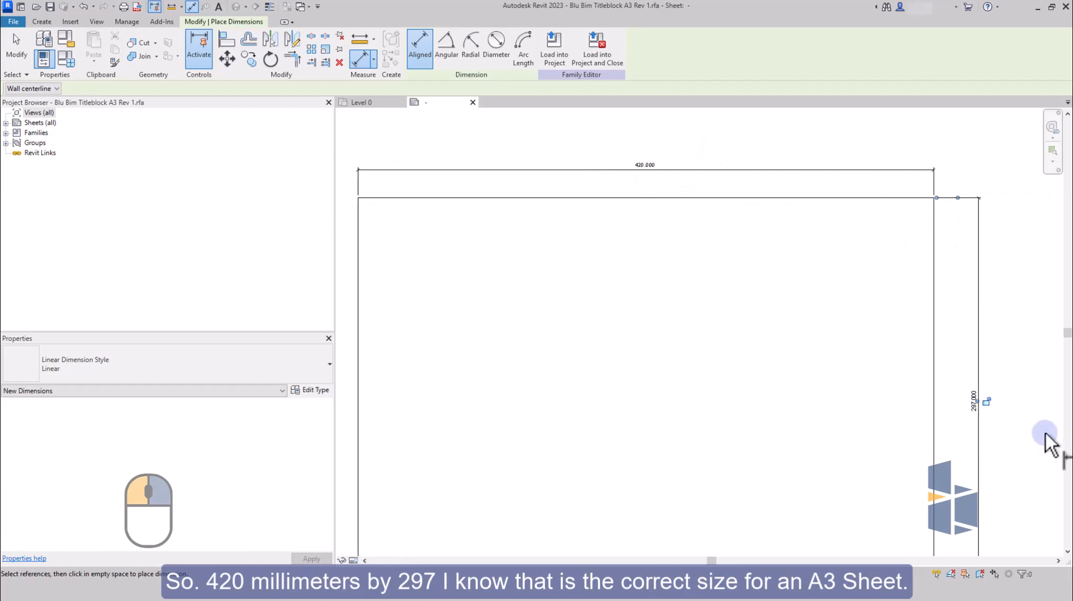
pyautogui.scroll(1, 988, 432)
pyautogui.scroll(1, 967, 427)
pyautogui.scroll(-1, 966, 428)
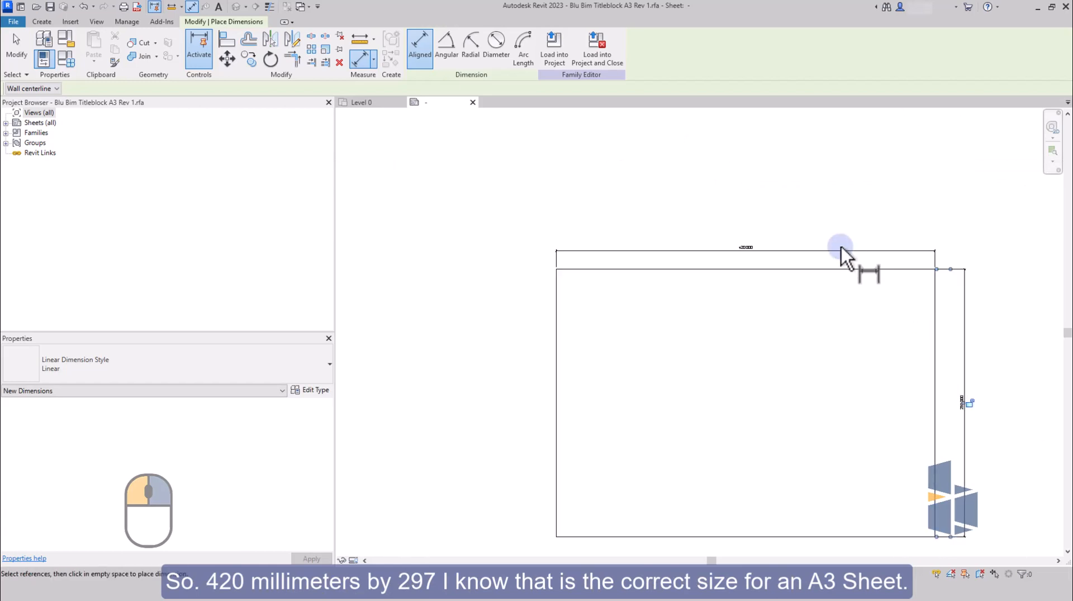
pyautogui.press('Escape')
pyautogui.press('Escape')
# Lock the sheet's width dimension and its height dimension.
pyautogui.click(779, 251)
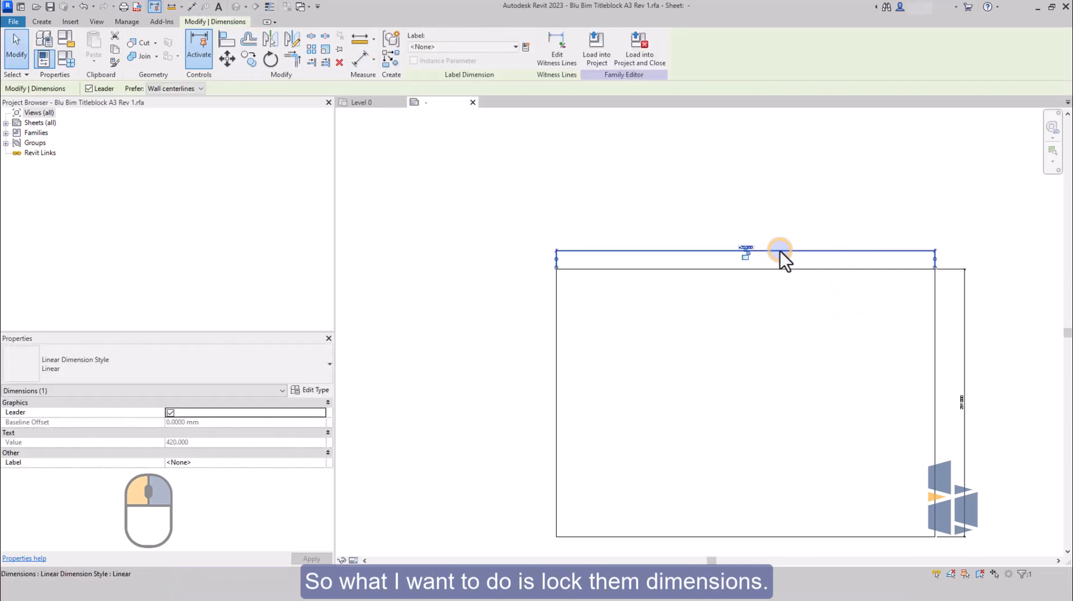
pyautogui.scroll(2, 748, 256)
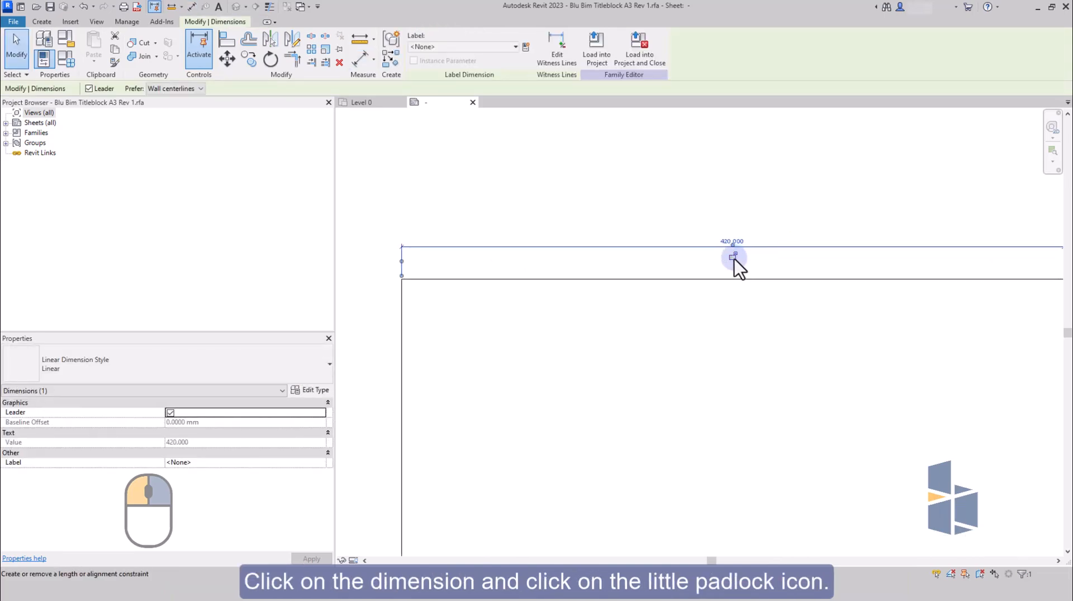
pyautogui.click(733, 257)
pyautogui.scroll(-3, 695, 234)
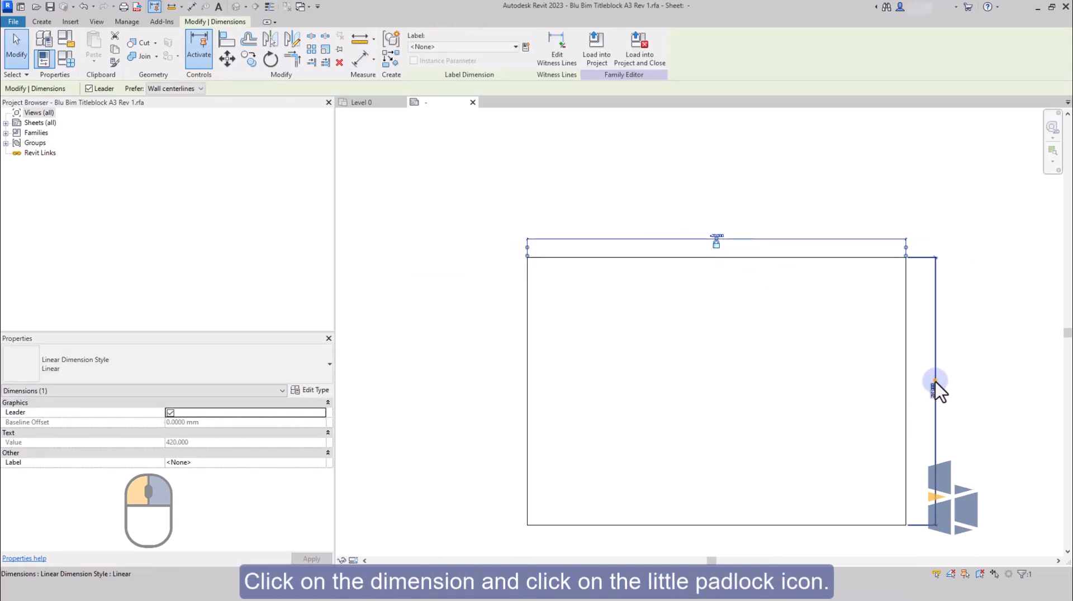
pyautogui.click(936, 382)
pyautogui.click(943, 394)
pyautogui.press('Escape')
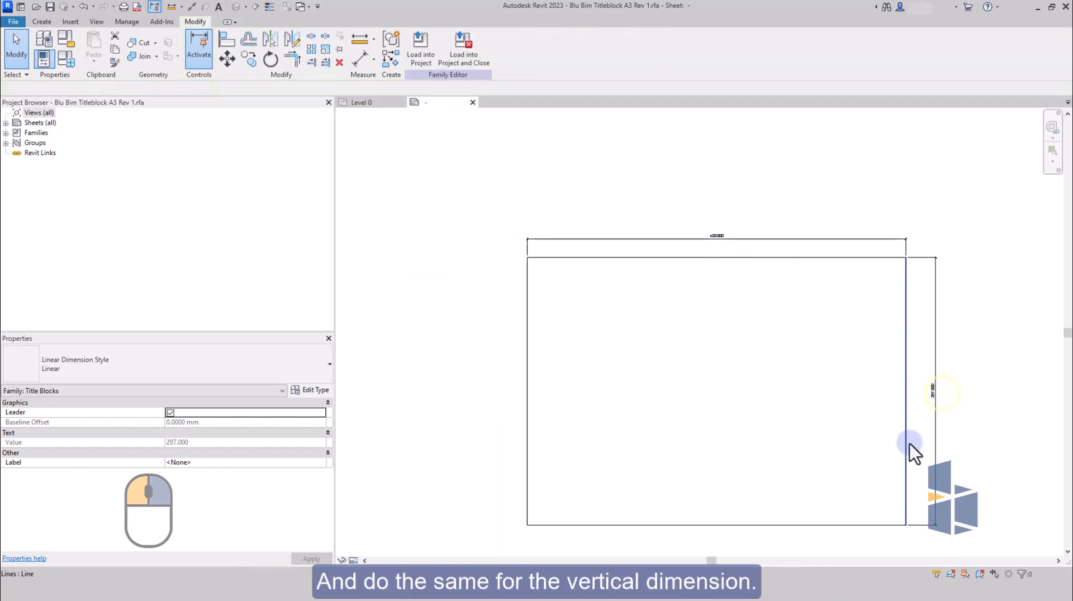
# Try to move the sheet's bottom line upward and check the lock on the height dimension.
pyautogui.scroll(-2, 786, 394)
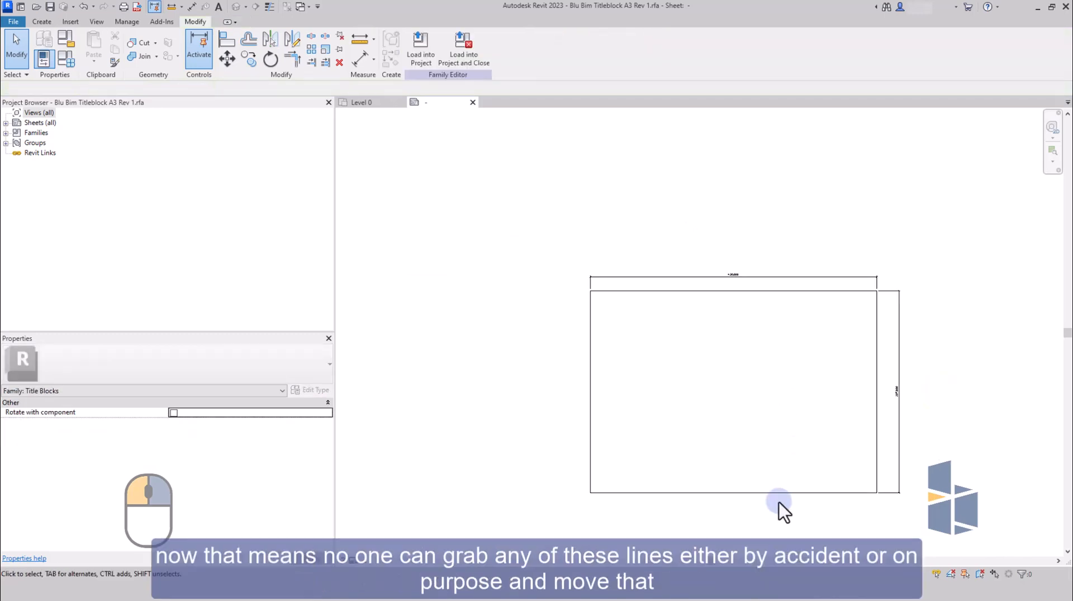
pyautogui.click(780, 493)
pyautogui.moveTo(748, 494); pyautogui.dragTo(742, 455)
pyautogui.click(896, 369)
pyautogui.scroll(2, 910, 369)
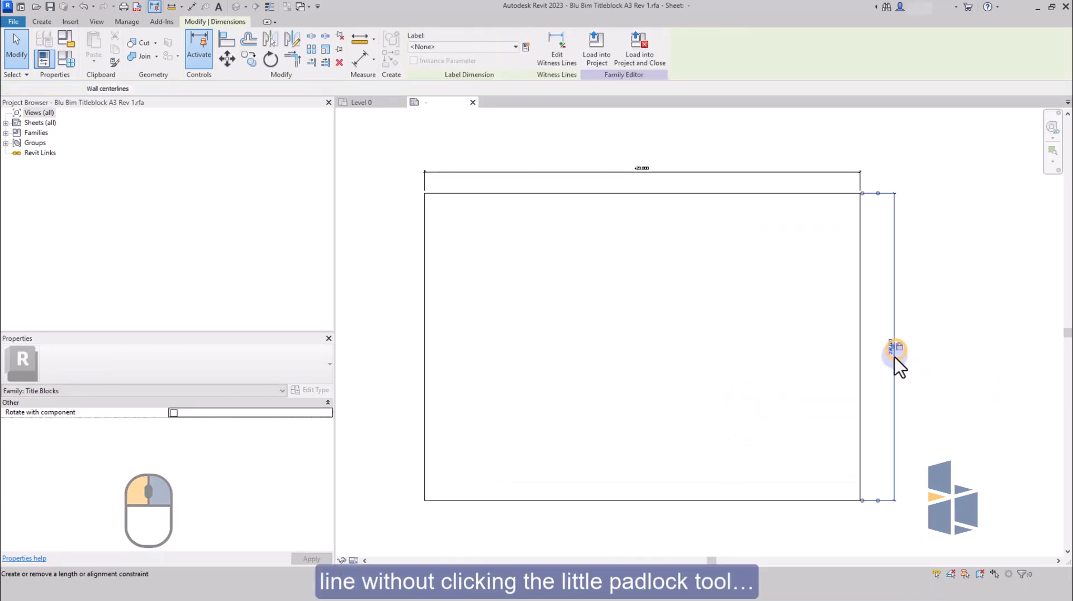
pyautogui.click(907, 395)
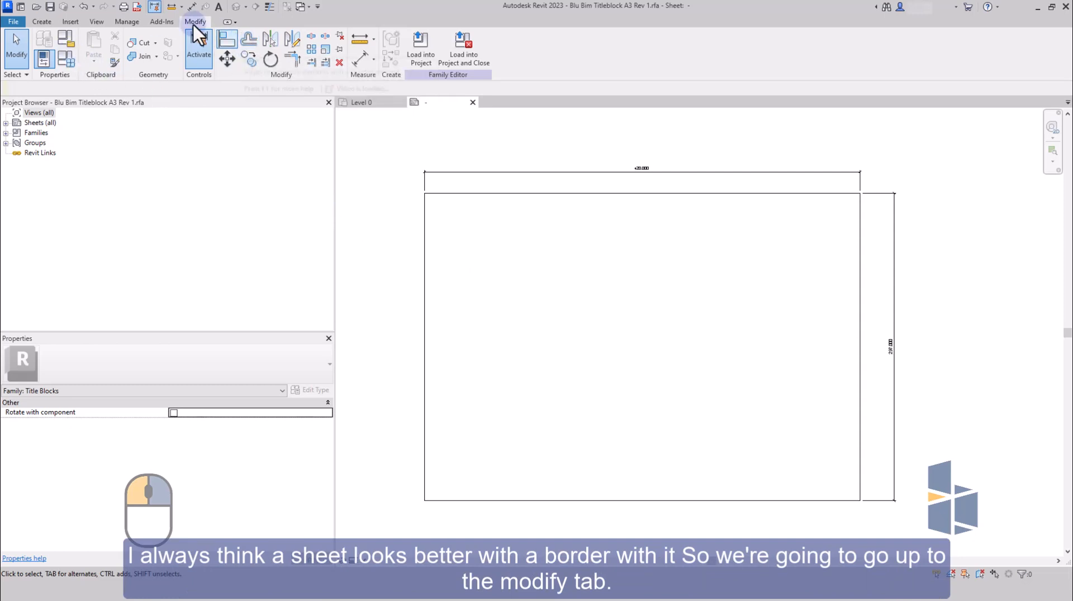
# Offset copies of all four sheet edges 8 mm inward to form the border lines.
pyautogui.click(257, 43)
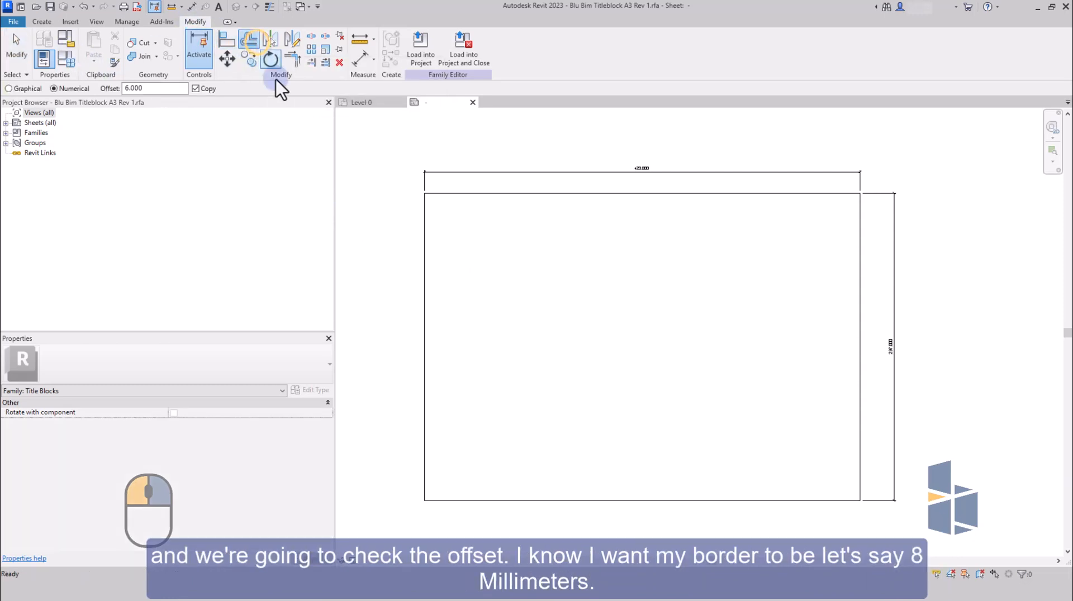
pyautogui.doubleClick(151, 88)
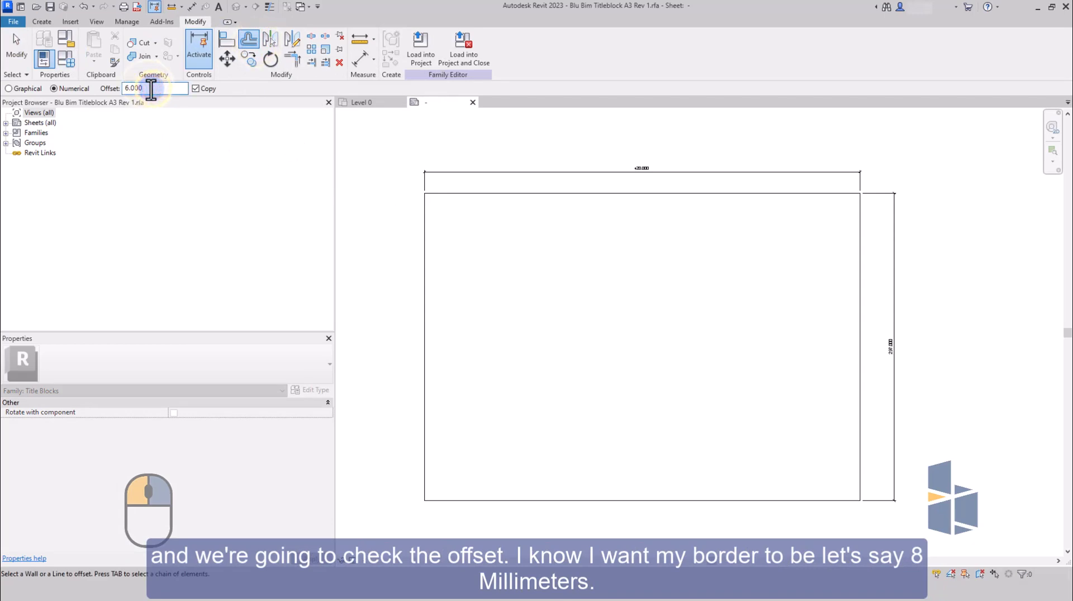
pyautogui.write('8')
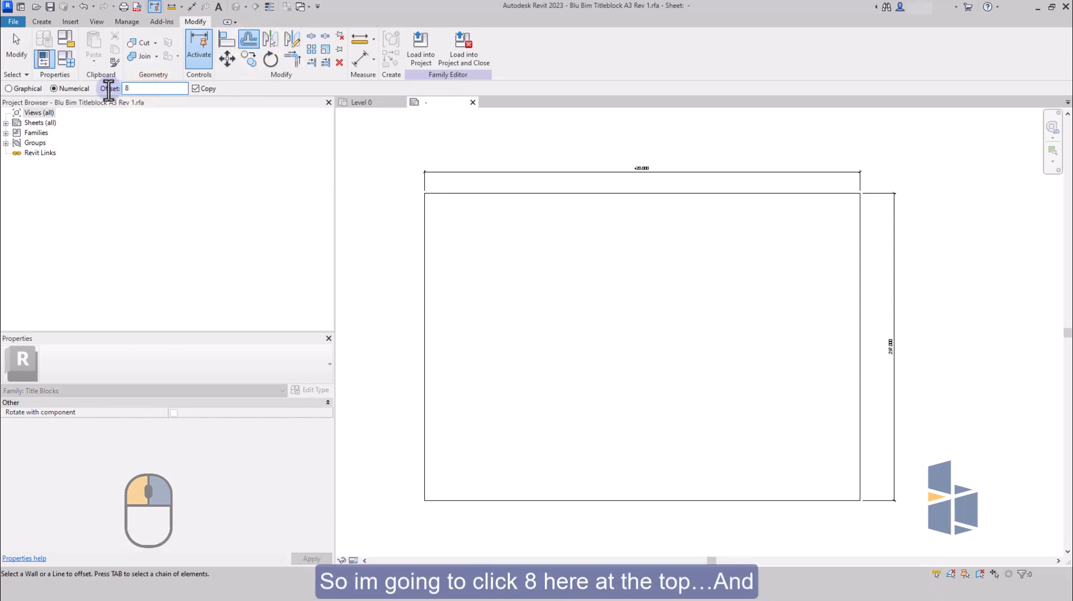
pyautogui.click(187, 128)
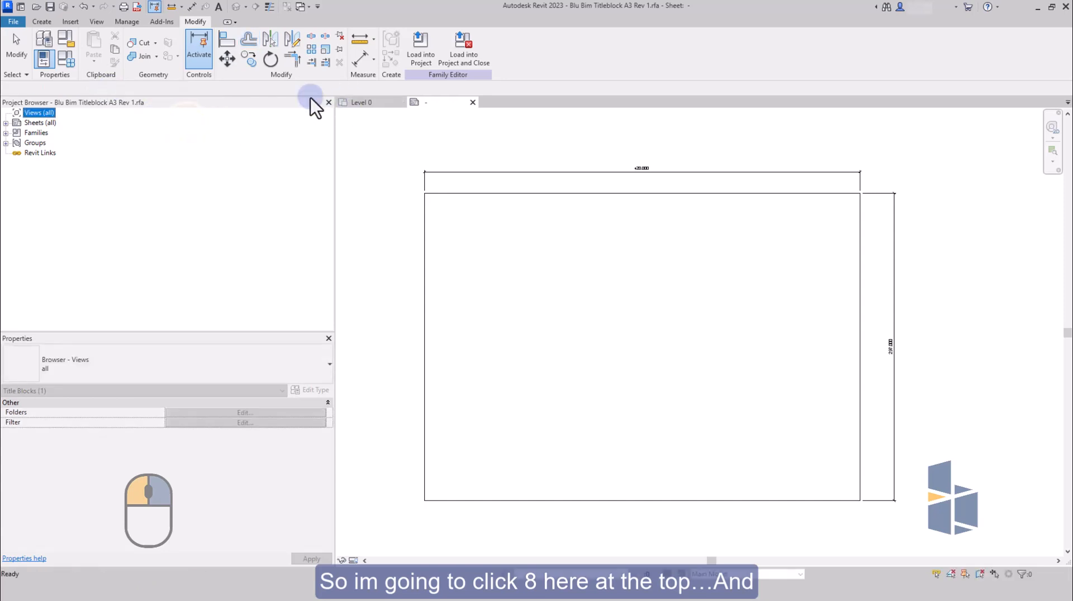
pyautogui.click(247, 41)
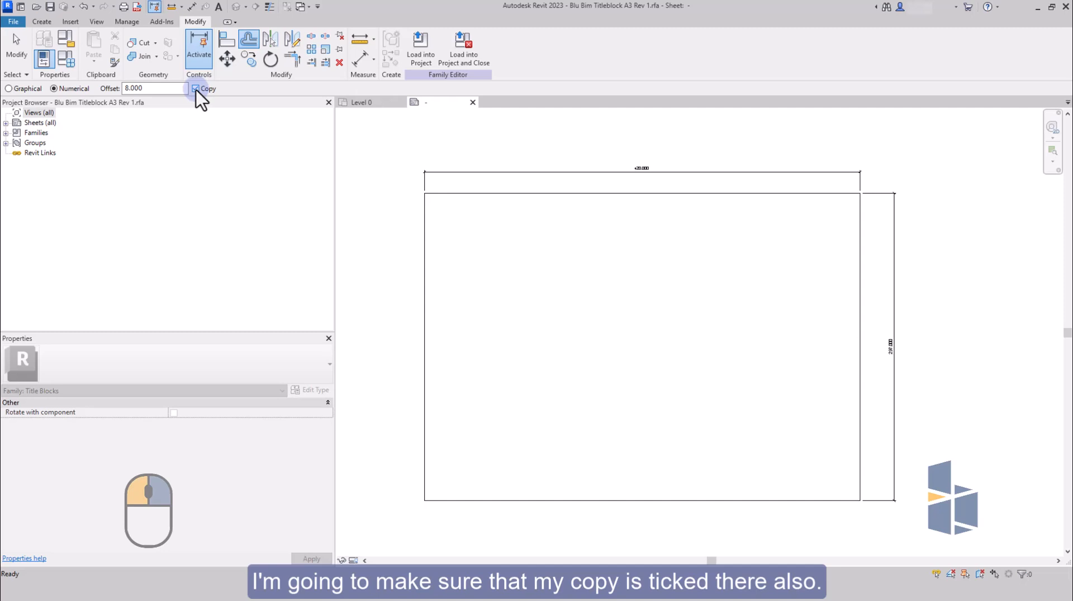
pyautogui.click(427, 219)
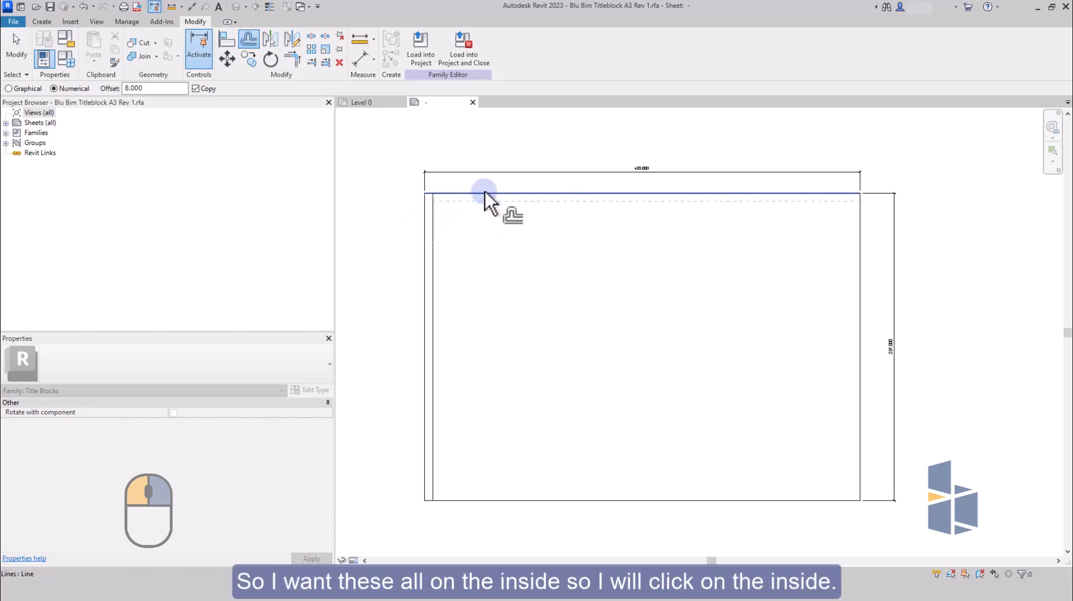
pyautogui.click(484, 192)
pyautogui.click(861, 256)
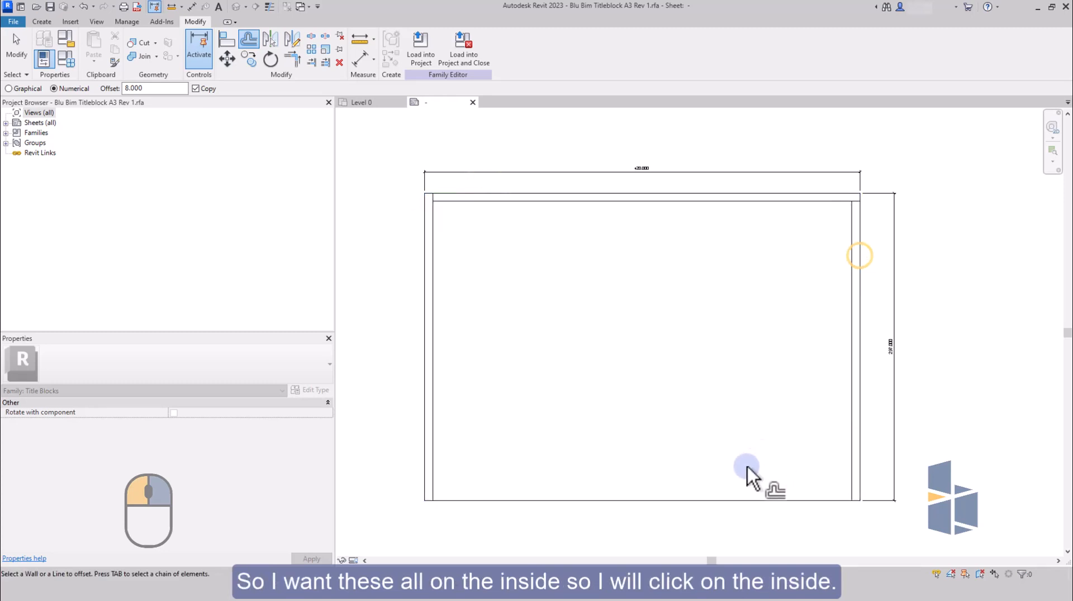
pyautogui.click(740, 498)
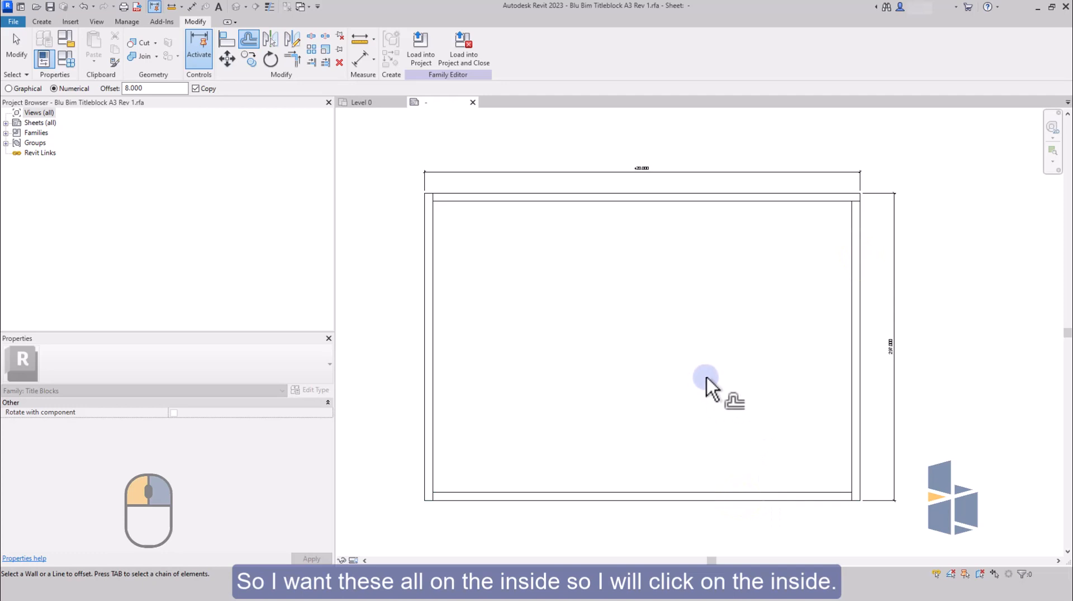
# Trim the inner border lines to each other so that all four corners meet cleanly.
pyautogui.click(291, 60)
pyautogui.click(432, 208)
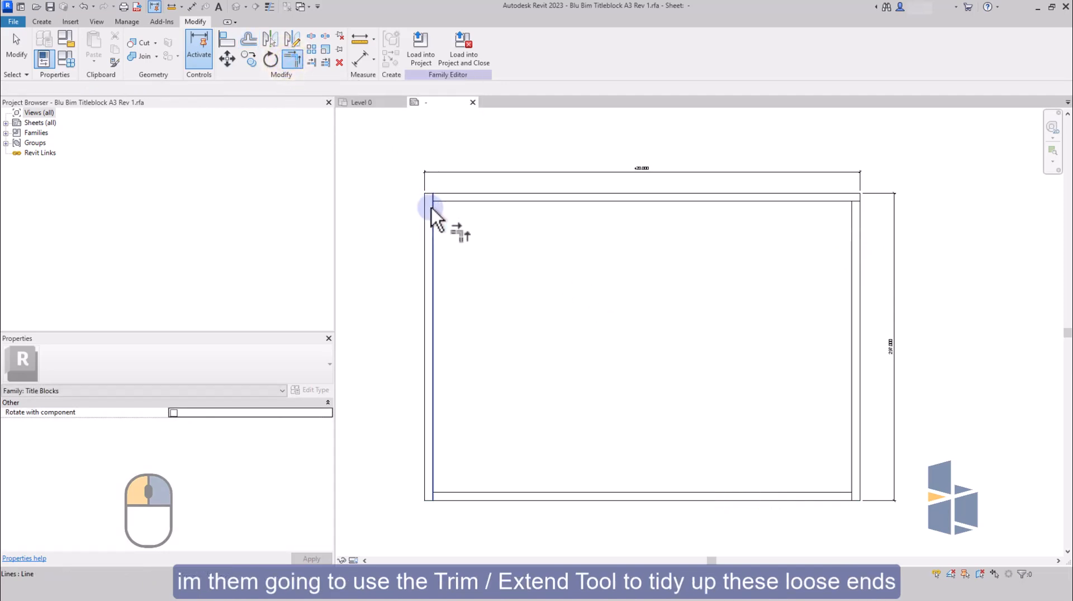
pyautogui.click(441, 201)
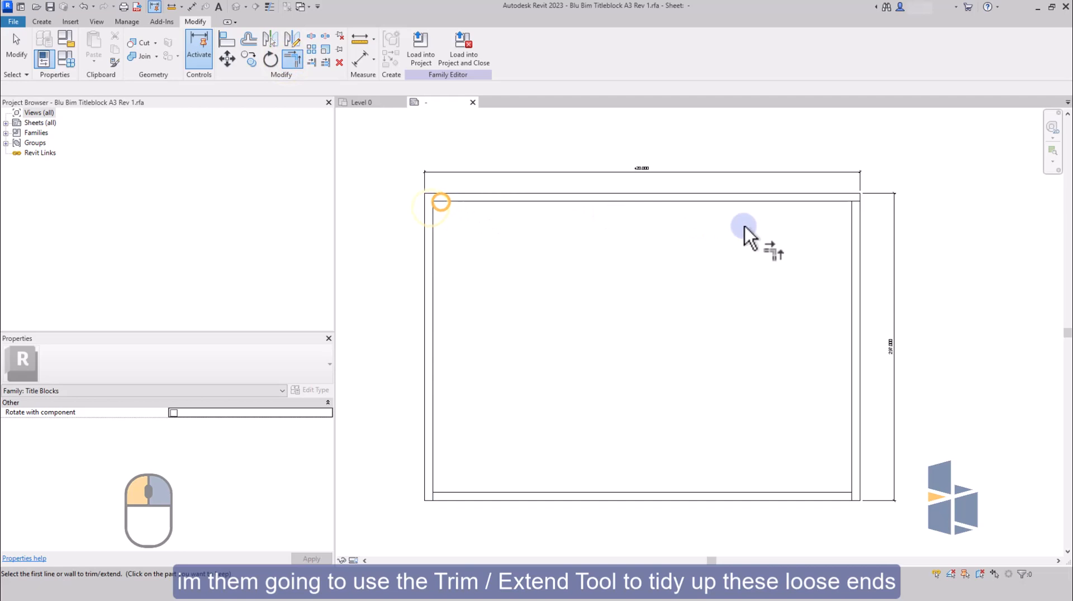
pyautogui.click(846, 206)
pyautogui.click(832, 491)
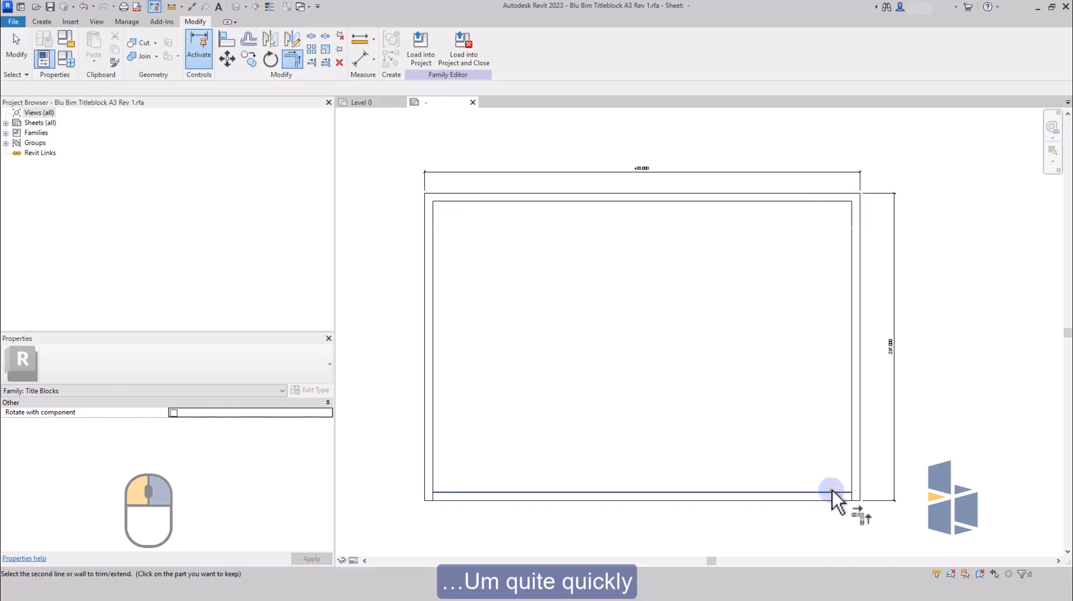
pyautogui.click(852, 482)
pyautogui.click(462, 495)
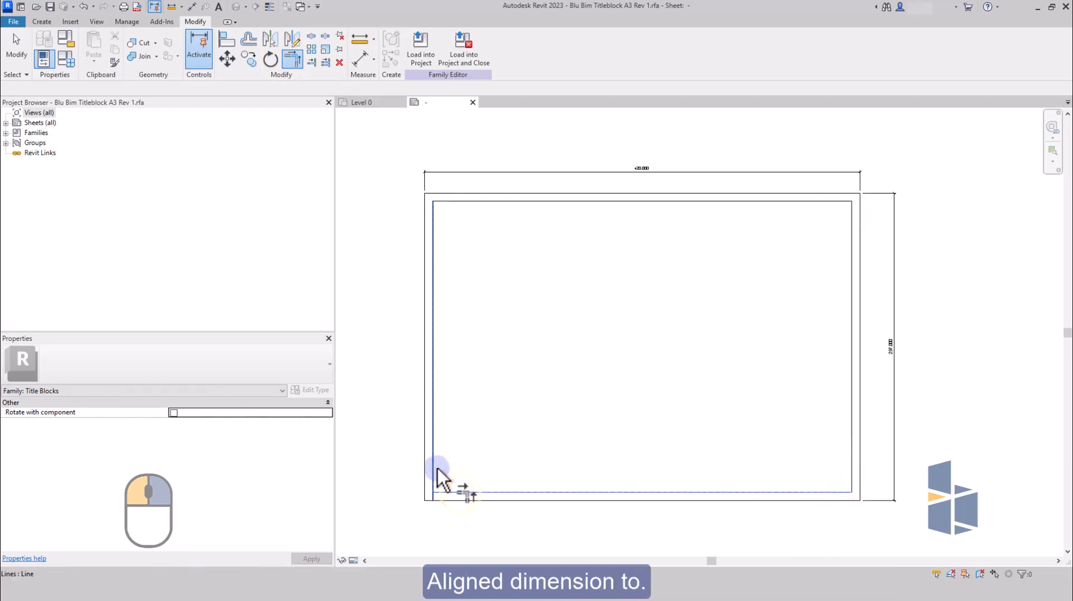
pyautogui.click(438, 468)
pyautogui.press('Escape')
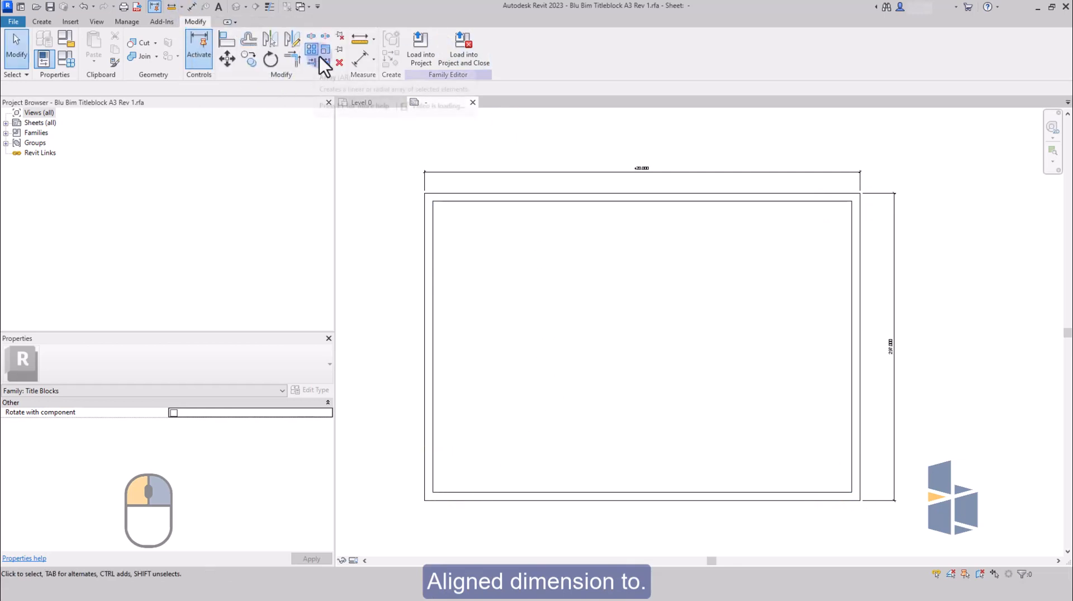
# Place an aligned dimension between the top sheet edge and the top border line, and lock it.
pyautogui.click(354, 62)
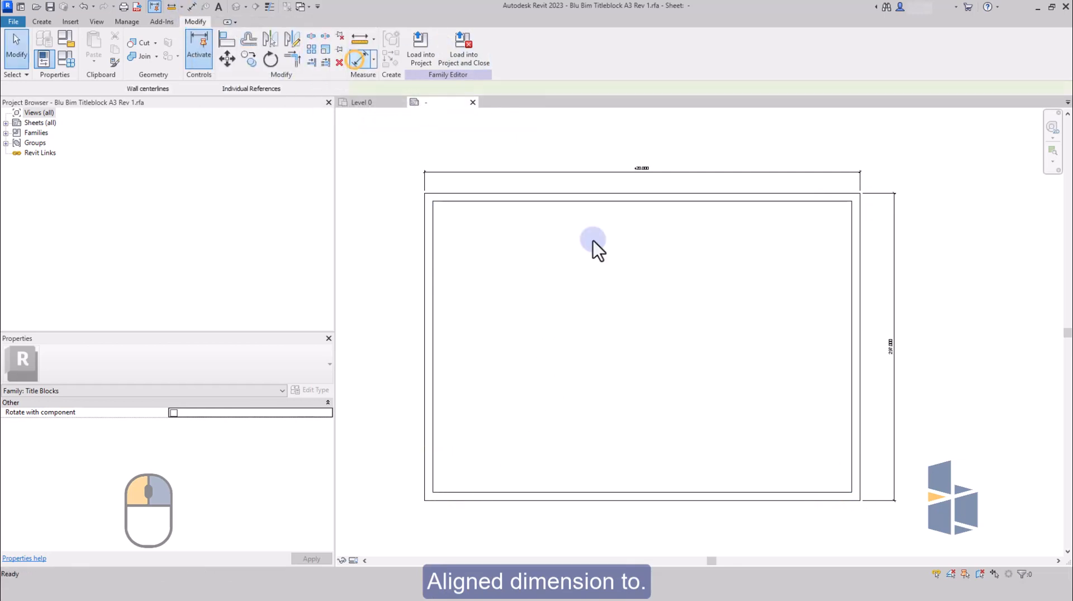
pyautogui.click(636, 194)
pyautogui.click(936, 202)
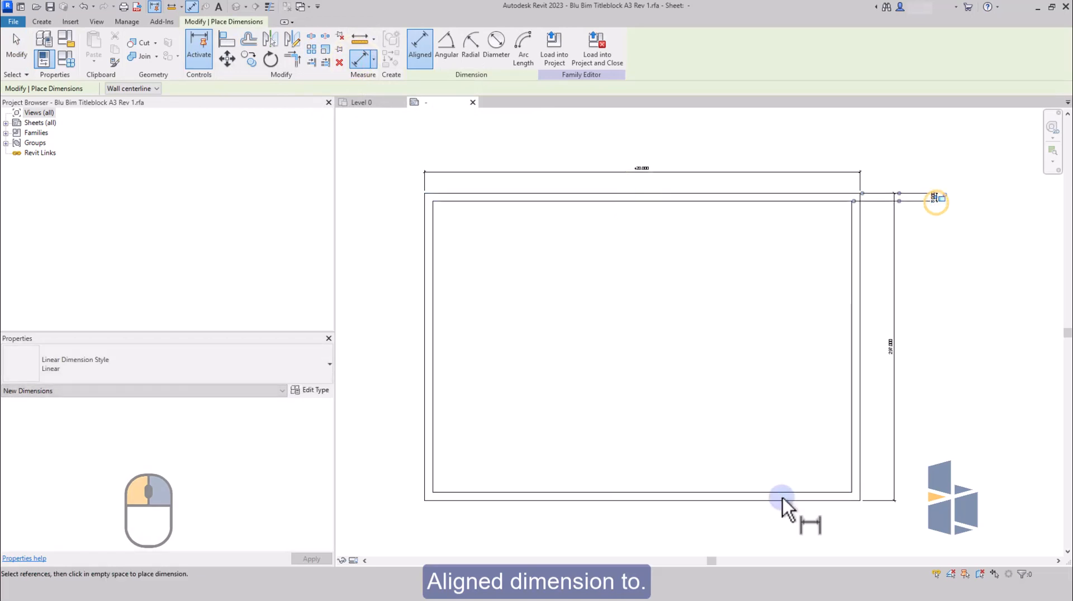
pyautogui.click(943, 197)
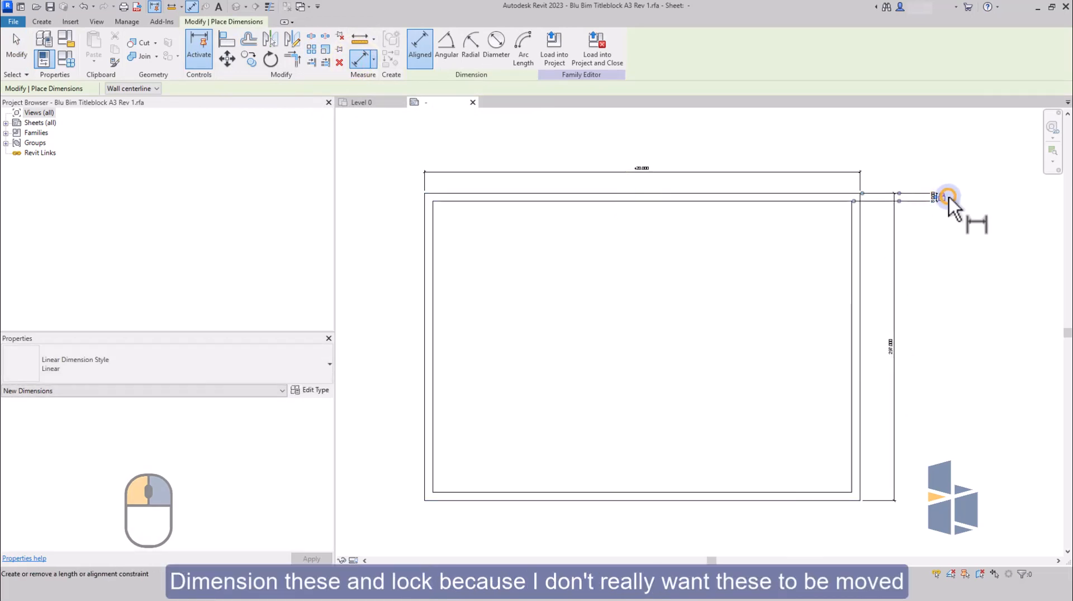
# Place aligned dimensions between the sheet edge and the border line on the left, bottom and right sides.
pyautogui.click(422, 212)
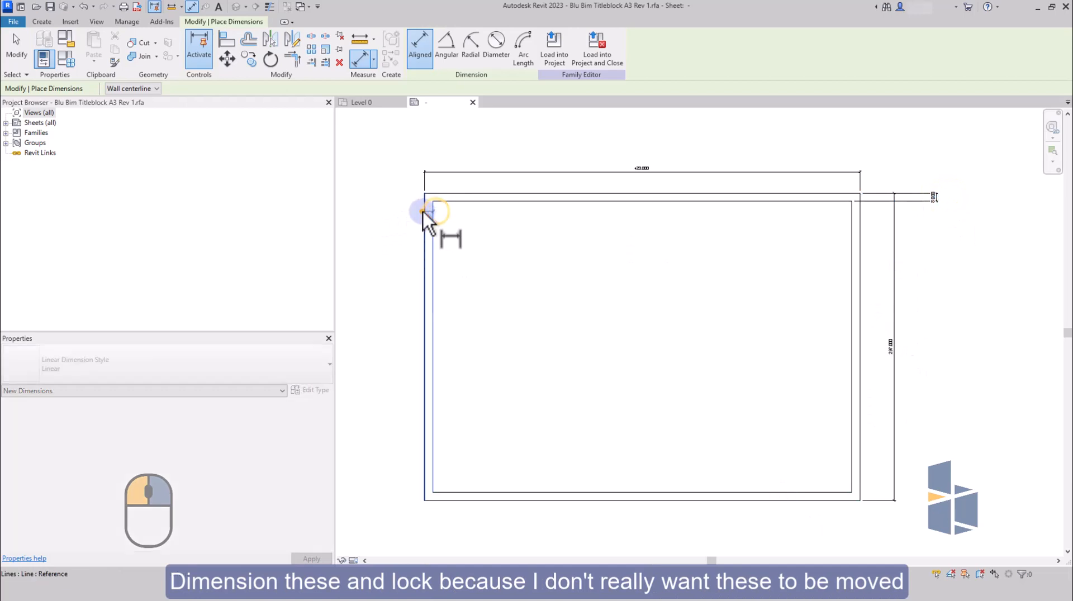
pyautogui.click(432, 149)
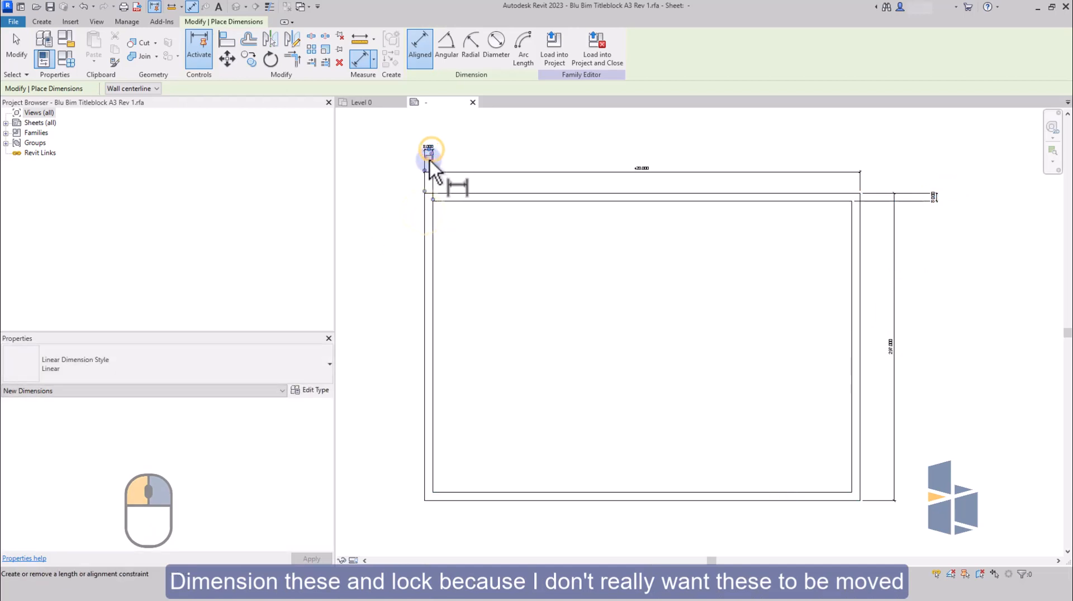
pyautogui.click(461, 495)
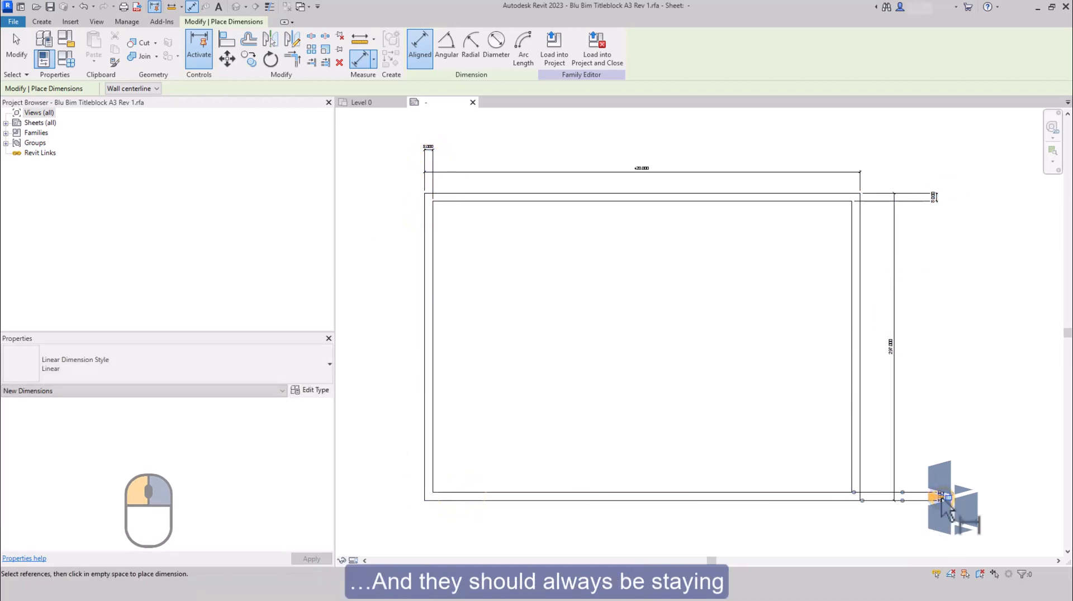
pyautogui.click(850, 461)
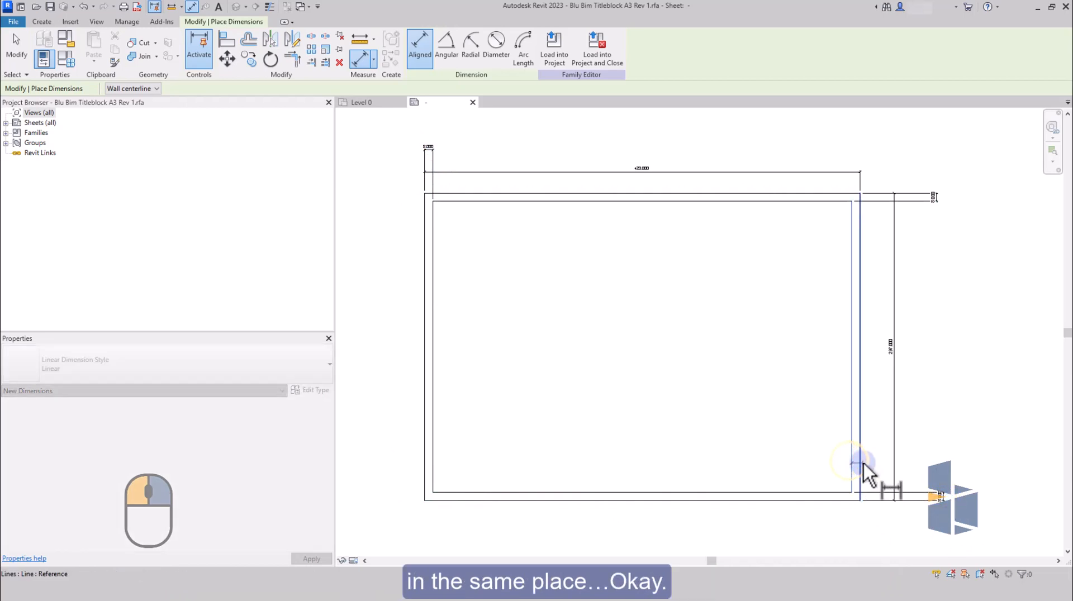
pyautogui.click(863, 463)
pyautogui.click(848, 531)
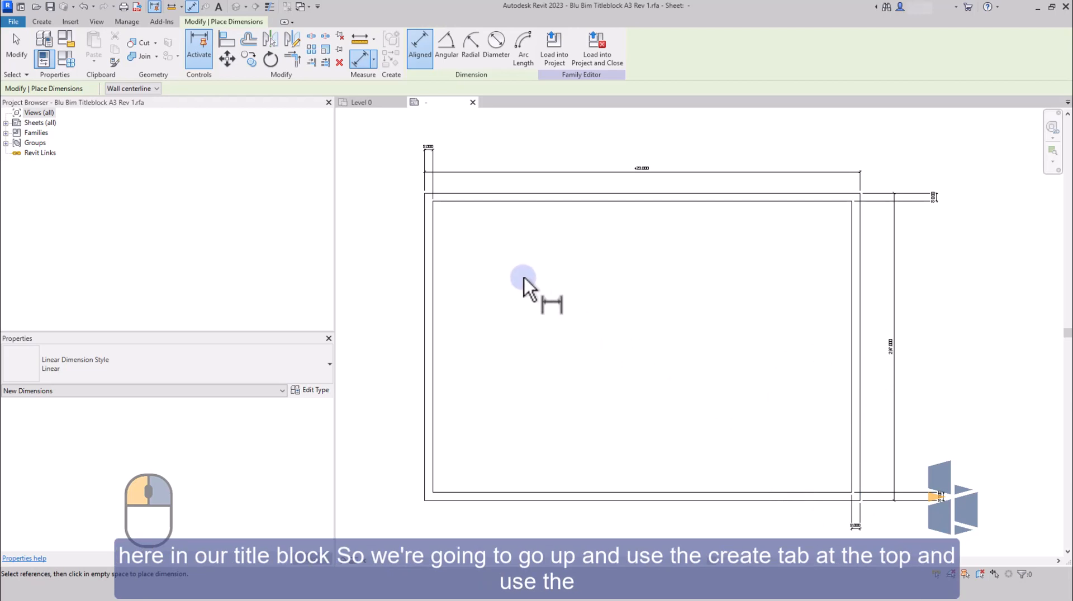
# Draw a vertical line about 160 mm long upward from the bottom border line, 50 mm in from the right border.
pyautogui.click(40, 23)
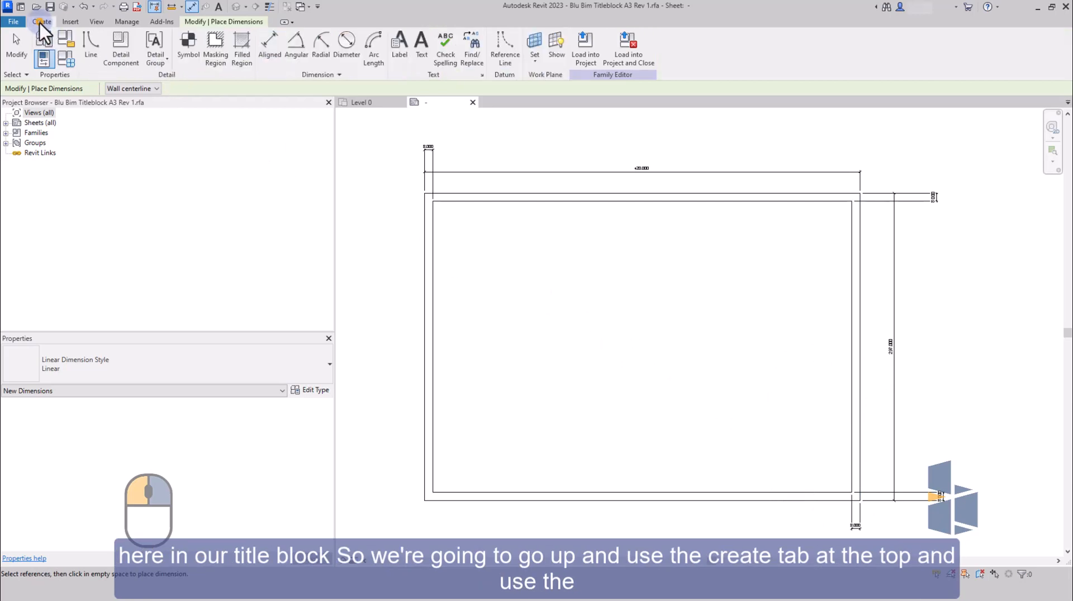
pyautogui.click(90, 46)
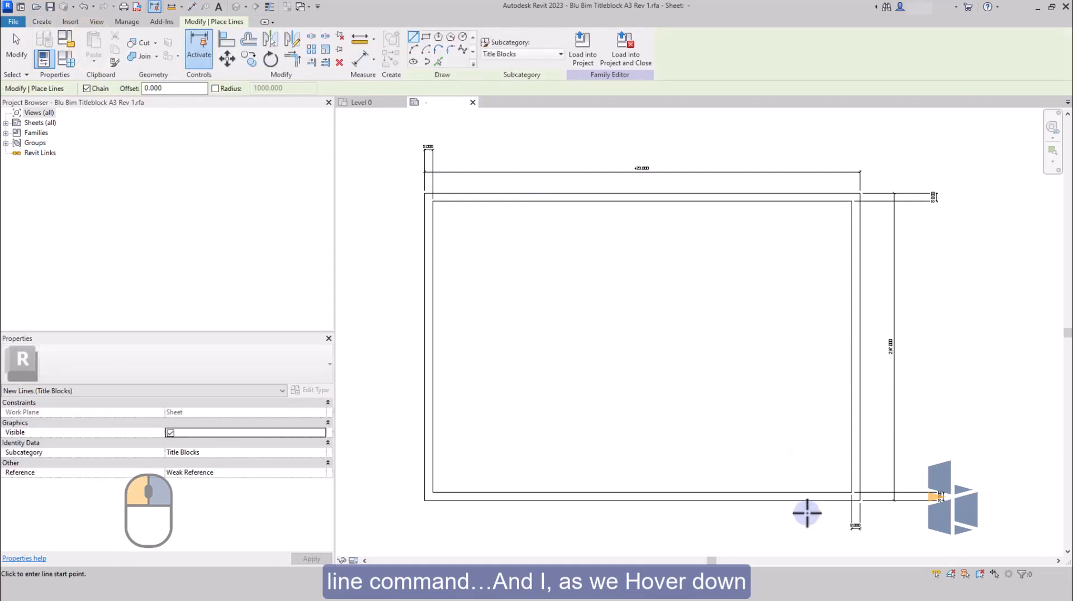
pyautogui.scroll(5, 807, 508)
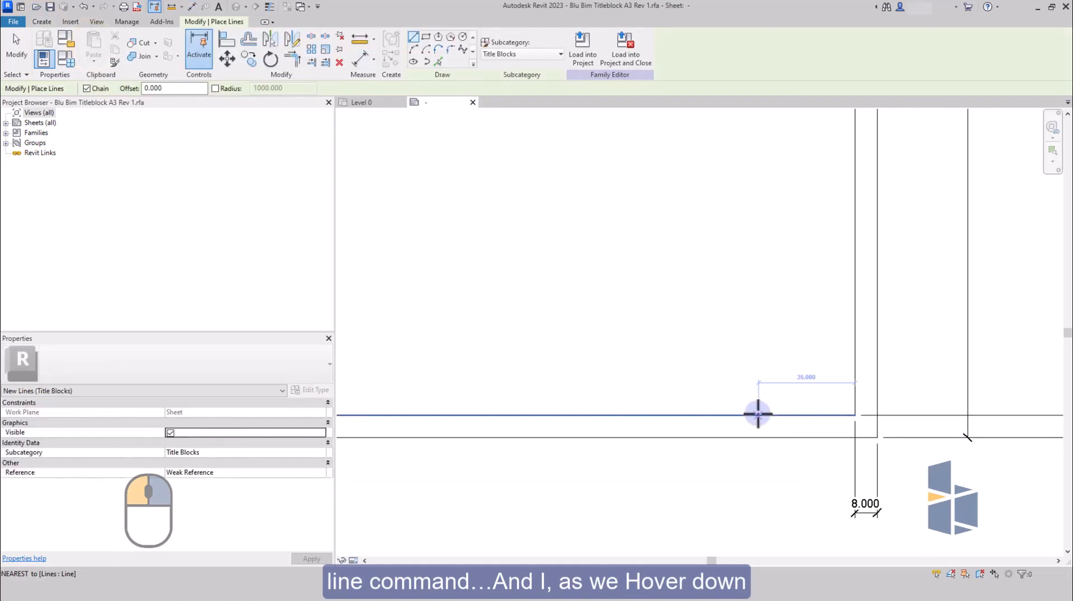
pyautogui.click(721, 418)
pyautogui.scroll(-3, 728, 343)
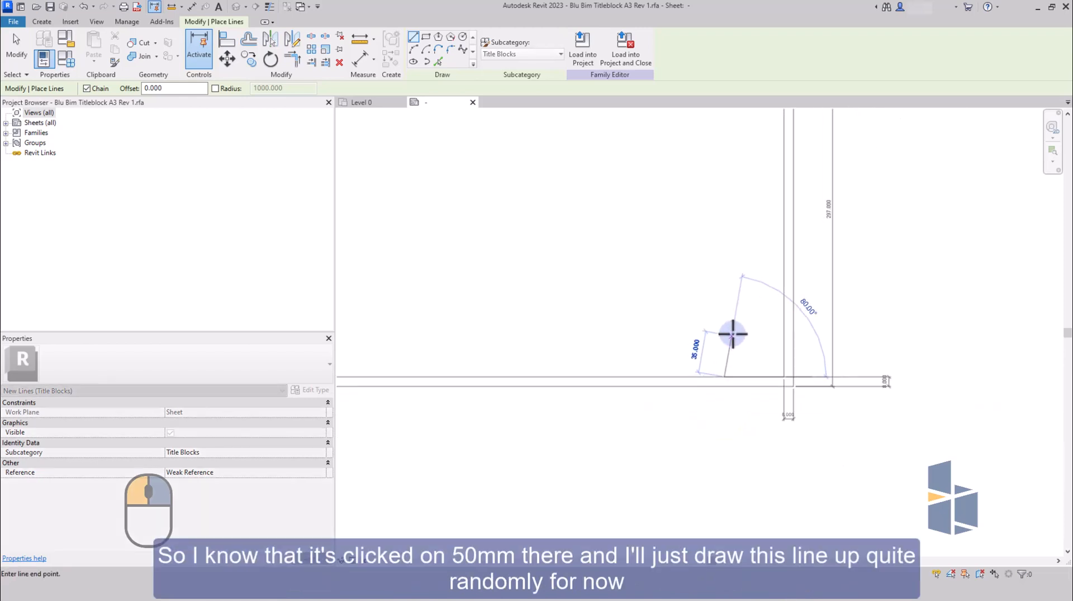
pyautogui.scroll(-2, 732, 334)
pyautogui.click(725, 238)
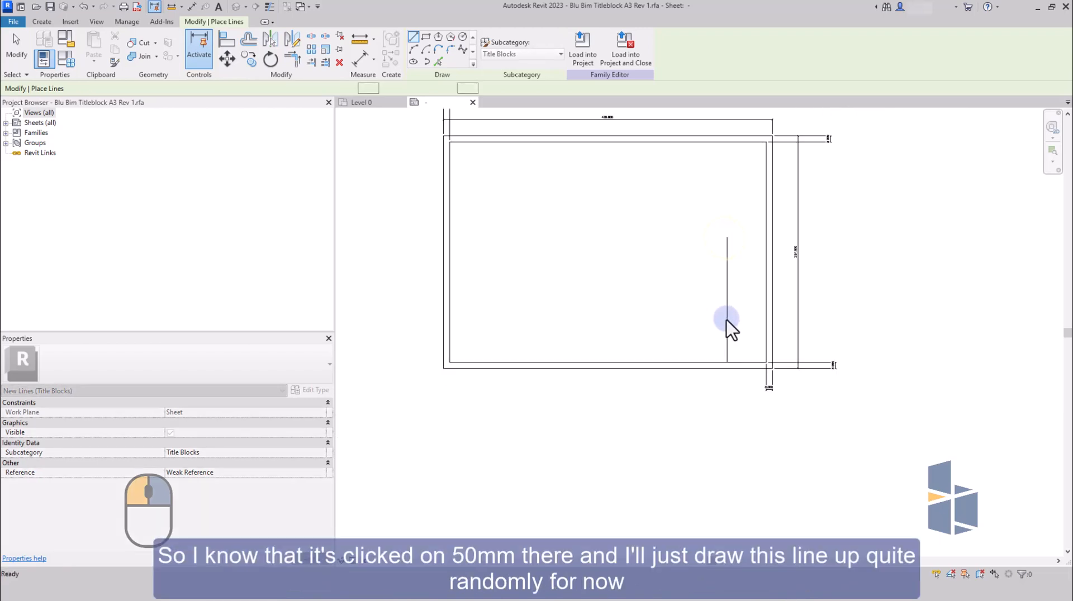
pyautogui.press('Escape')
pyautogui.scroll(4, 730, 330)
pyautogui.press('Escape')
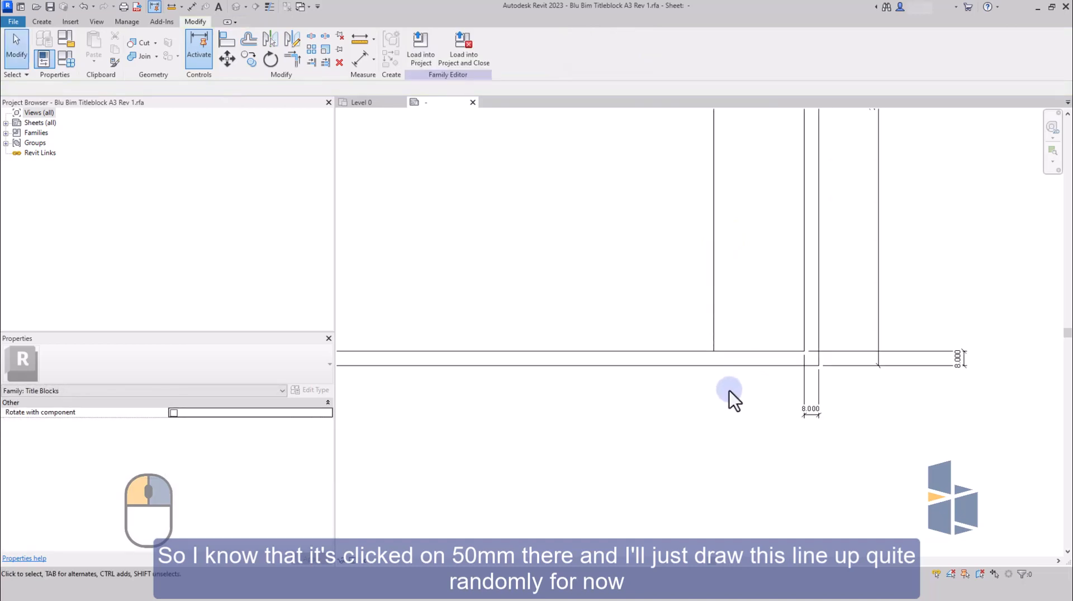
# Draw a horizontal line from the vertical line's upper end to the right border, and a second one about 30 mm below it.
pyautogui.moveTo(730, 400); pyautogui.dragTo(711, 457, button='middle')
pyautogui.scroll(-1, 694, 448)
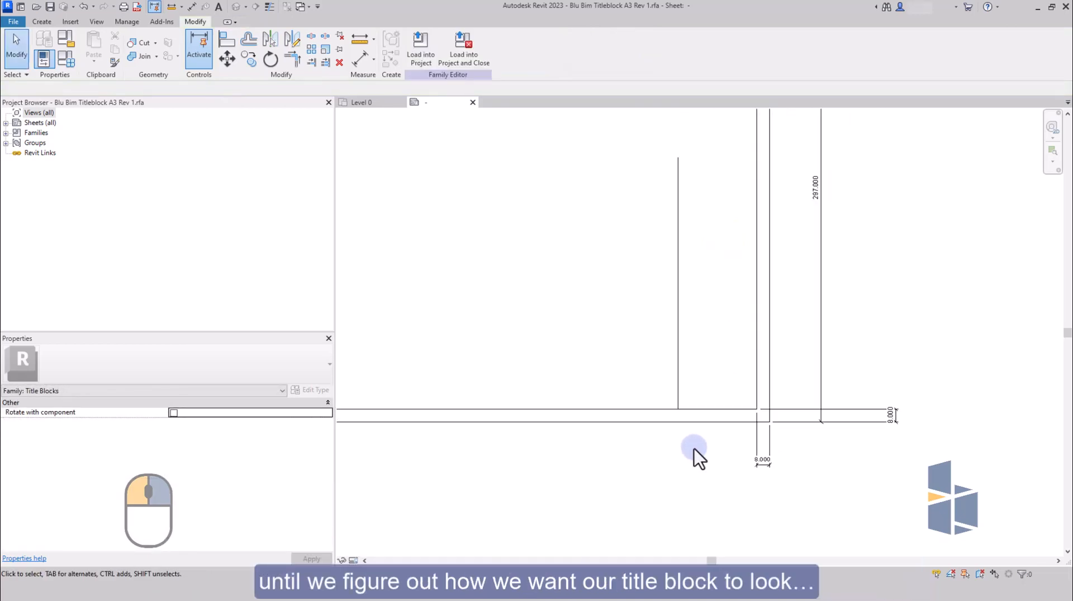
pyautogui.scroll(-2, 756, 334)
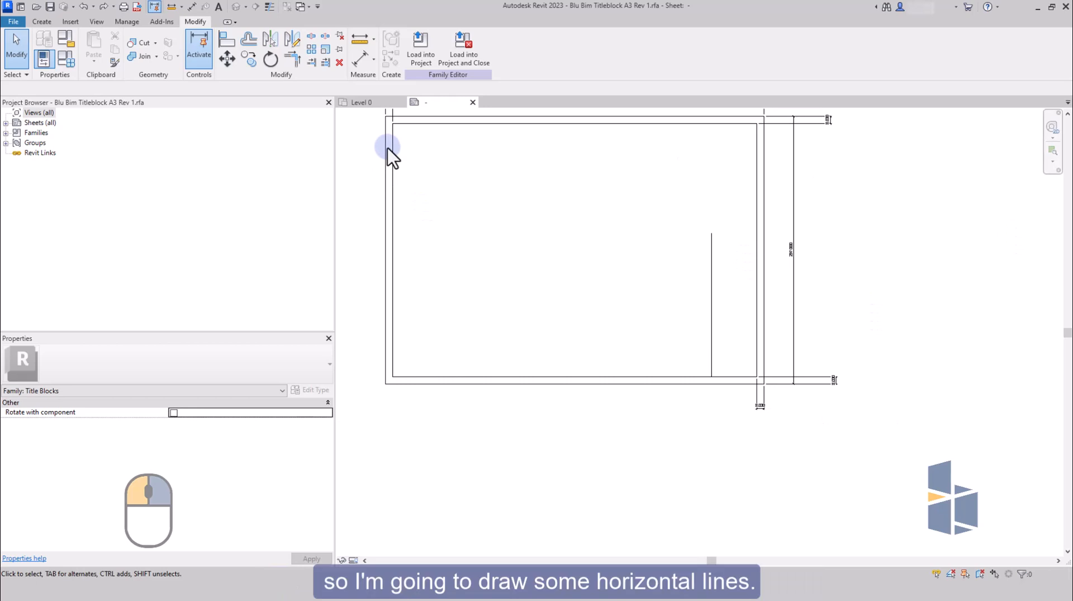
pyautogui.click(43, 22)
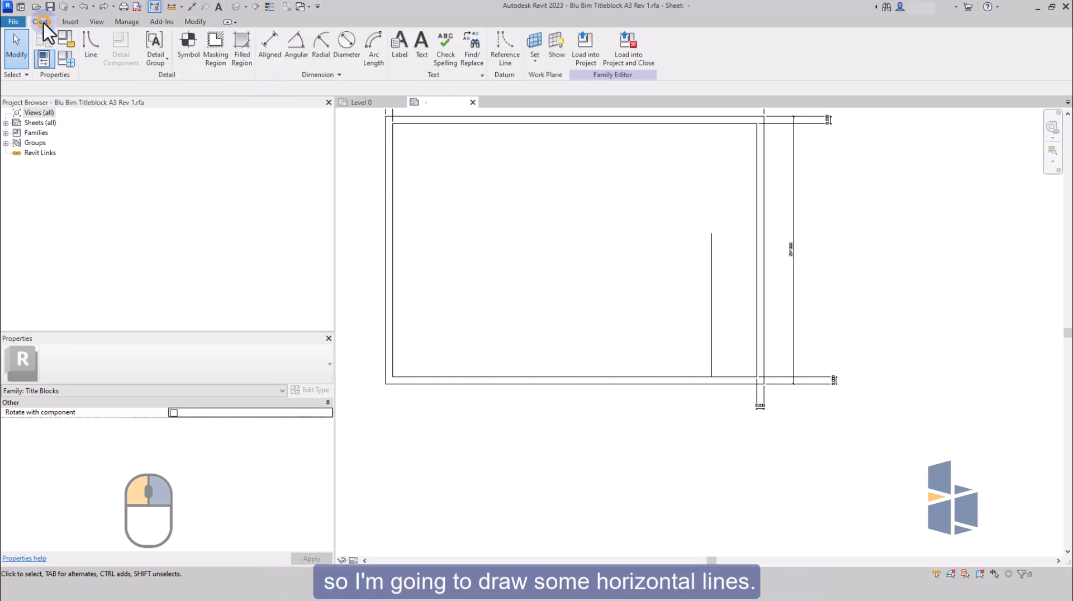
pyautogui.click(90, 43)
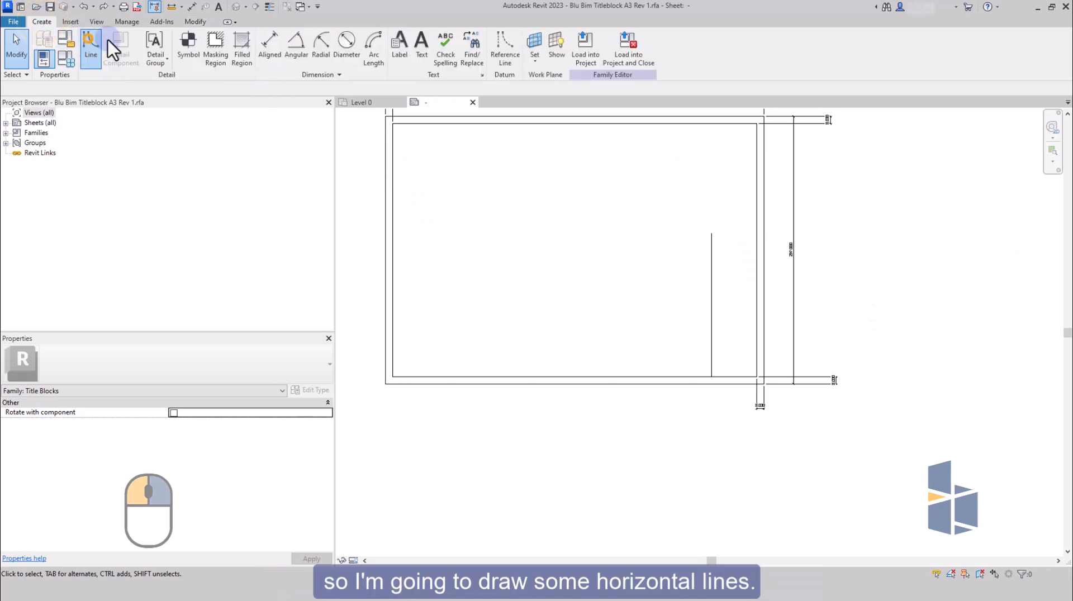
pyautogui.click(711, 232)
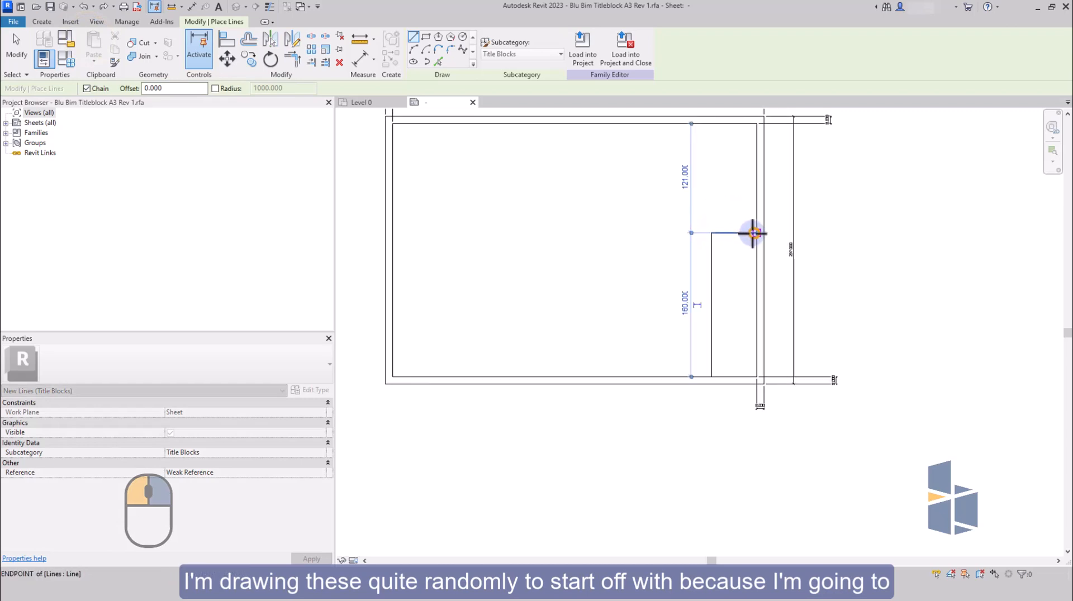
pyautogui.click(712, 259)
pyautogui.click(758, 259)
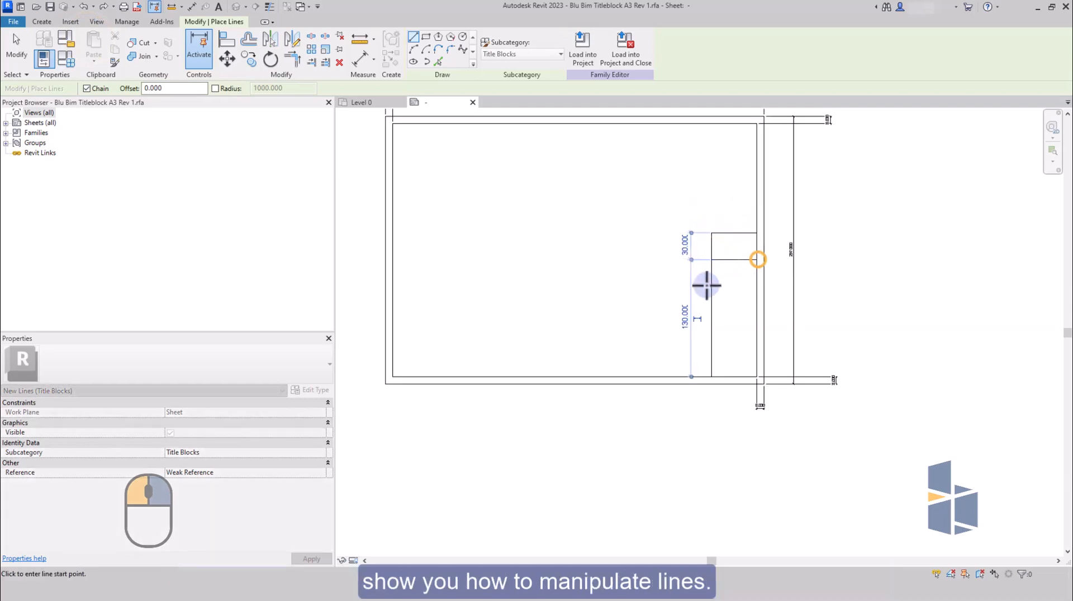
pyautogui.press('Escape')
# Draw a third horizontal divider about 40 mm below the second, and a fourth further down, each reaching the right border.
pyautogui.click(712, 295)
pyautogui.click(756, 295)
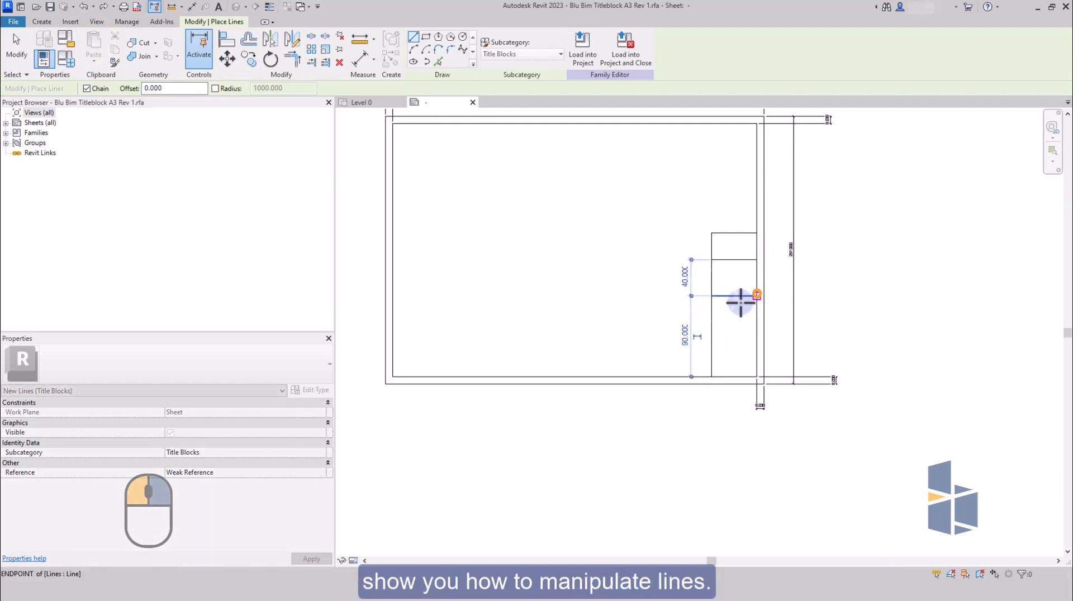
pyautogui.press('Escape')
pyautogui.click(711, 340)
pyautogui.click(756, 339)
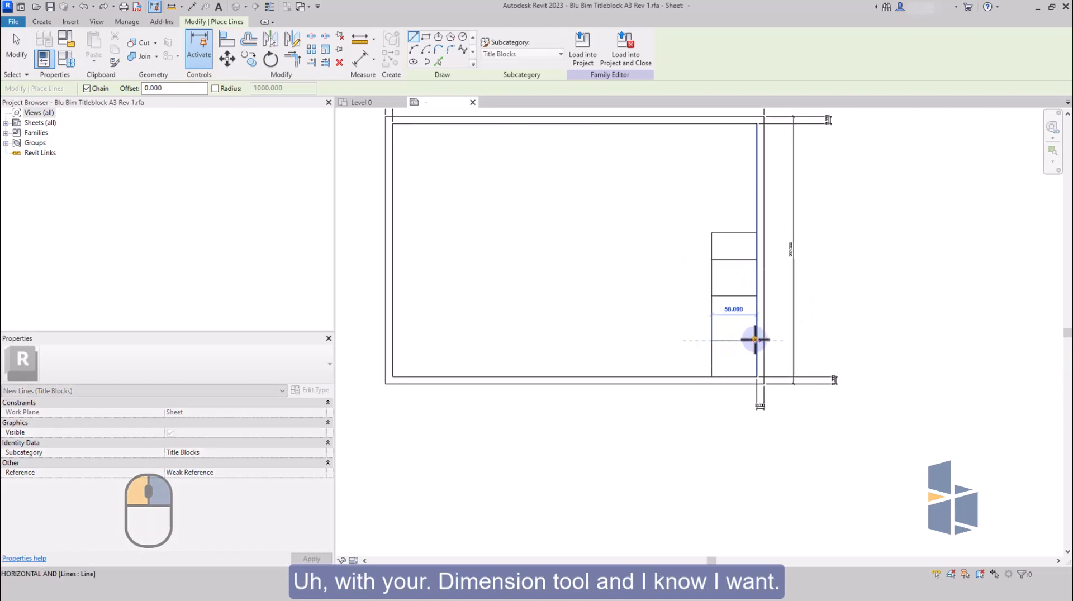
# Draw two more horizontal dividers about 15 mm apart below the fourth divider, each reaching the right border.
pyautogui.press('Escape')
pyautogui.click(712, 354)
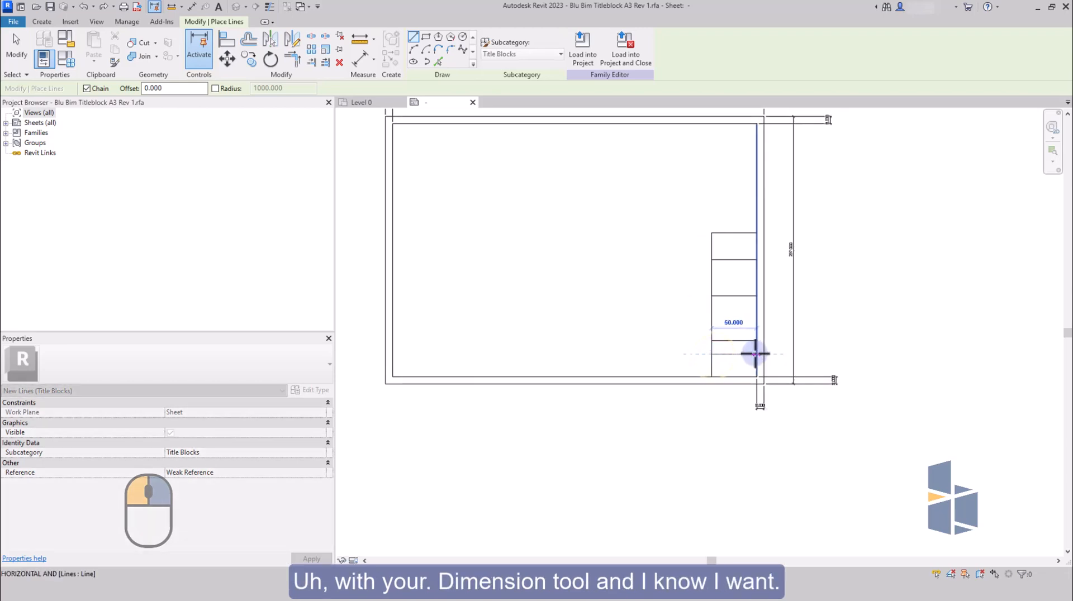
pyautogui.click(756, 354)
pyautogui.press('Escape')
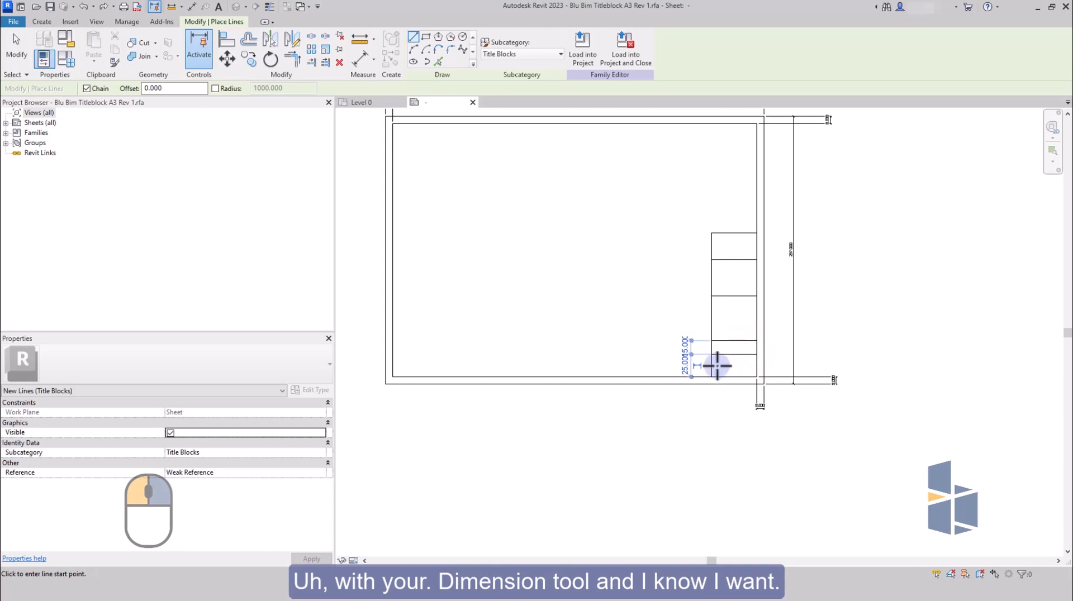
pyautogui.click(713, 366)
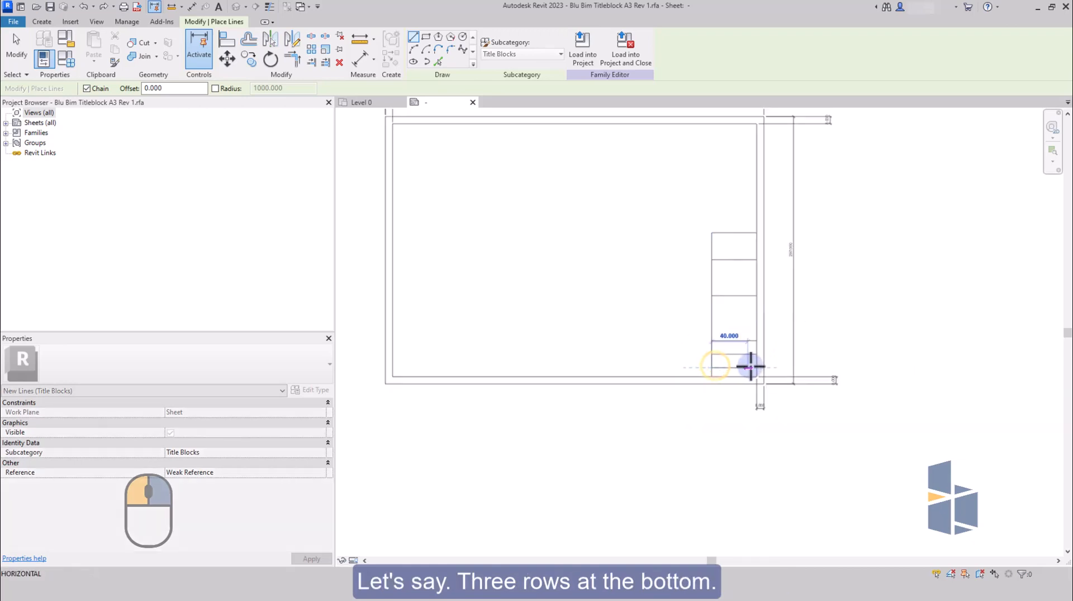
pyautogui.click(756, 366)
pyautogui.press('Escape')
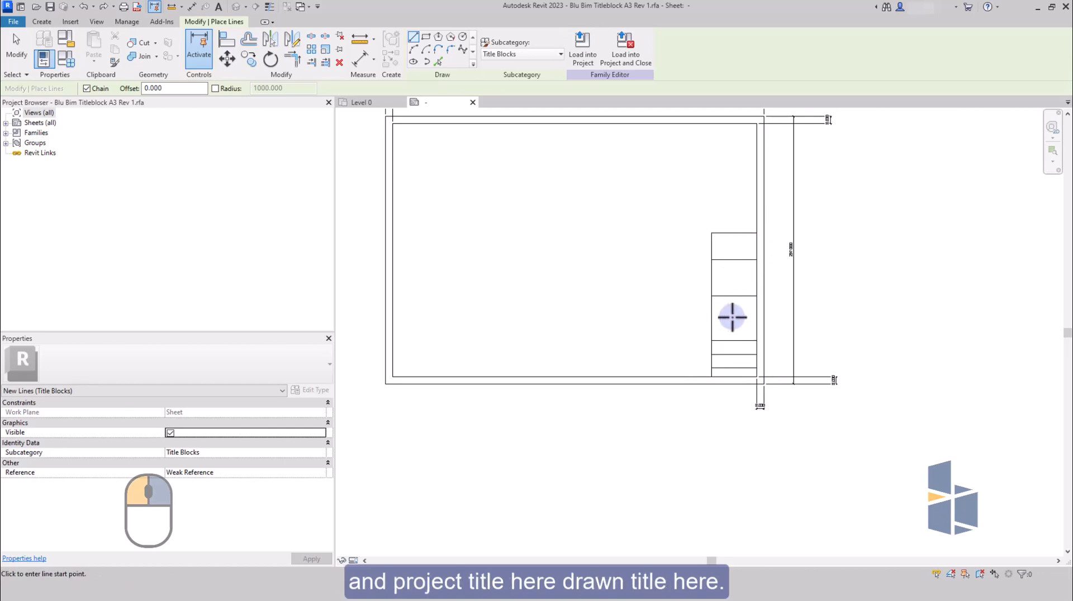
# Place a running aligned dimension from the bottom border line through the three lowest dividers, to the left of the column.
pyautogui.click(358, 60)
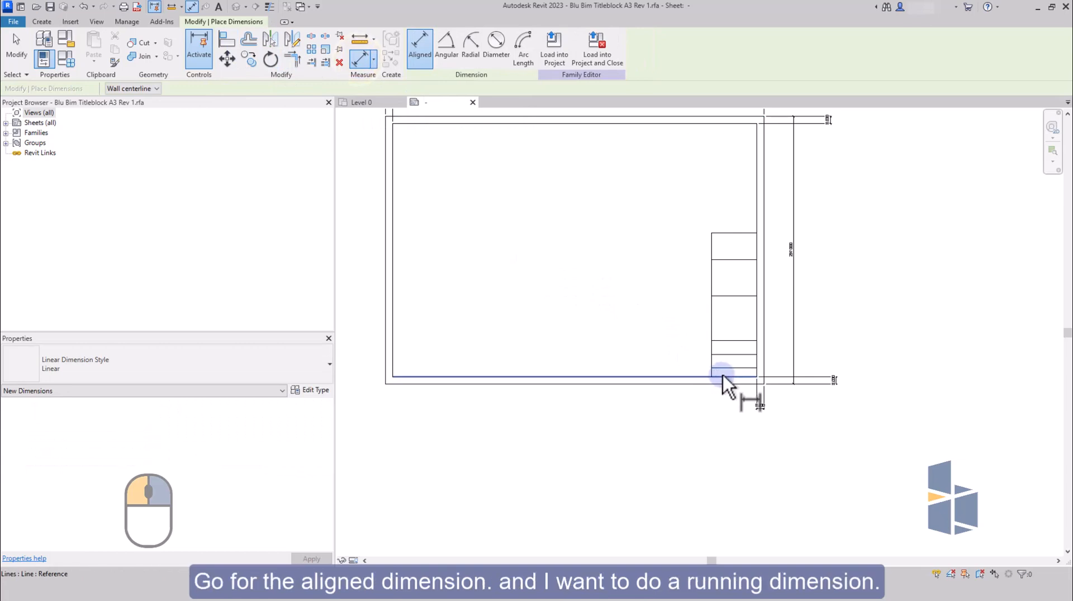
pyautogui.click(723, 376)
pyautogui.click(725, 355)
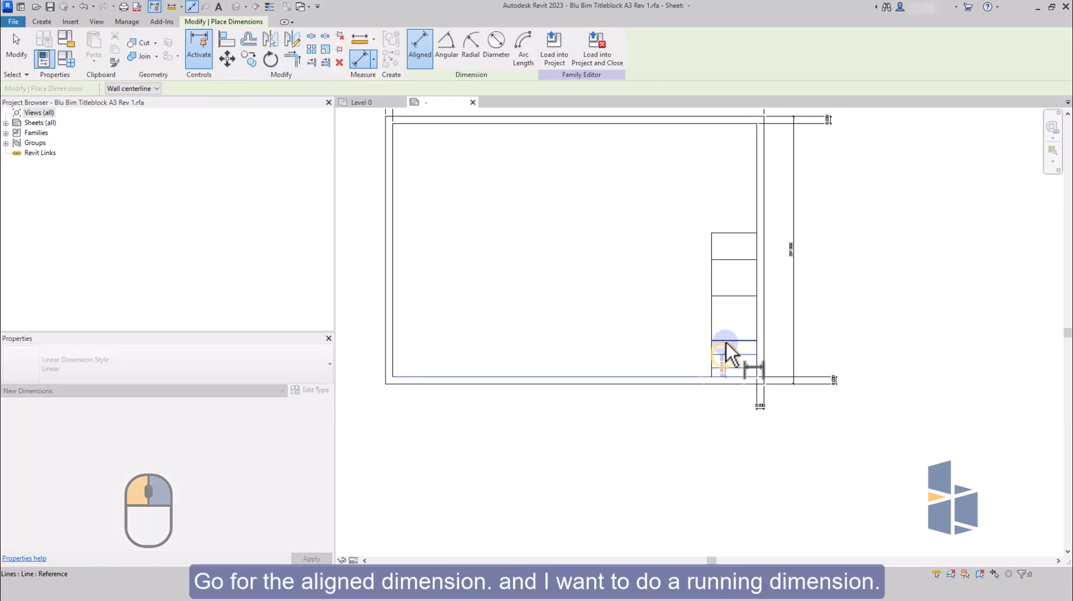
pyautogui.click(727, 341)
pyautogui.click(682, 336)
# Make the segments of the running dimension equal so the three bottom rows are evenly spaced.
pyautogui.scroll(5, 709, 369)
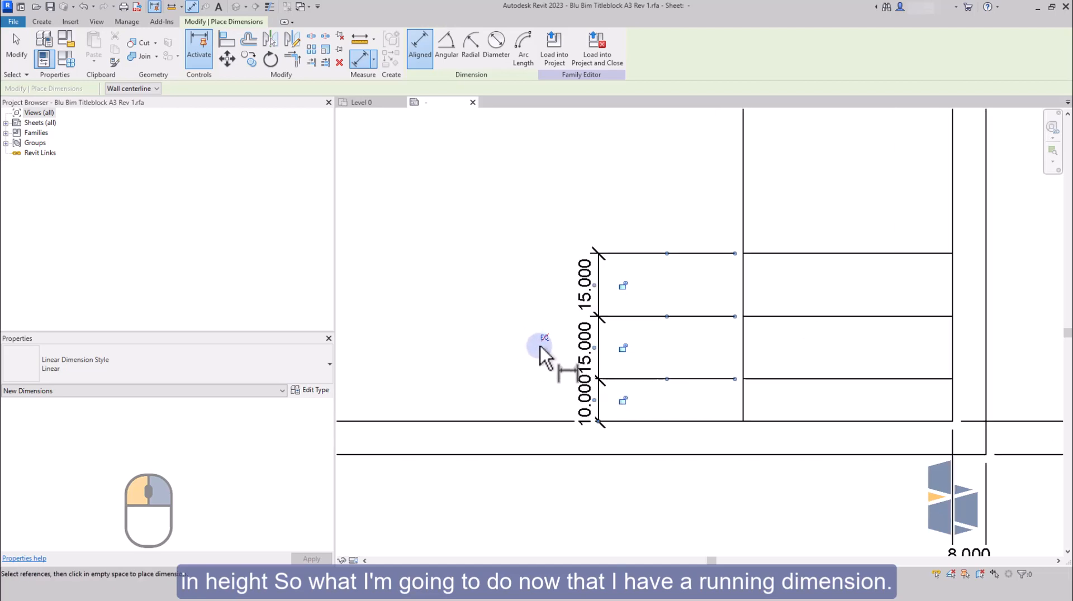
pyautogui.scroll(2, 542, 347)
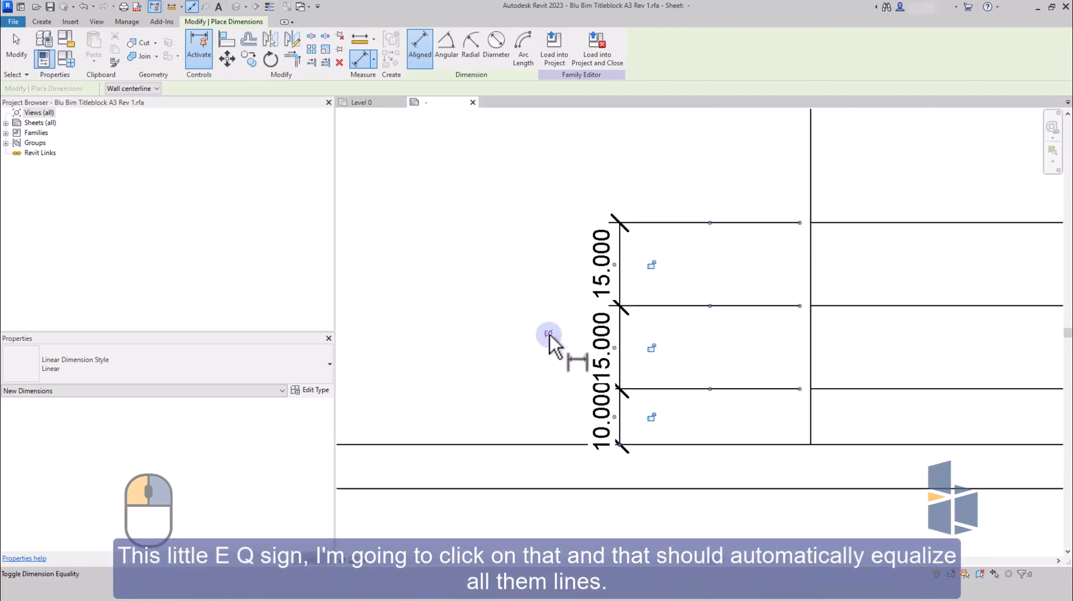
pyautogui.scroll(-1, 551, 334)
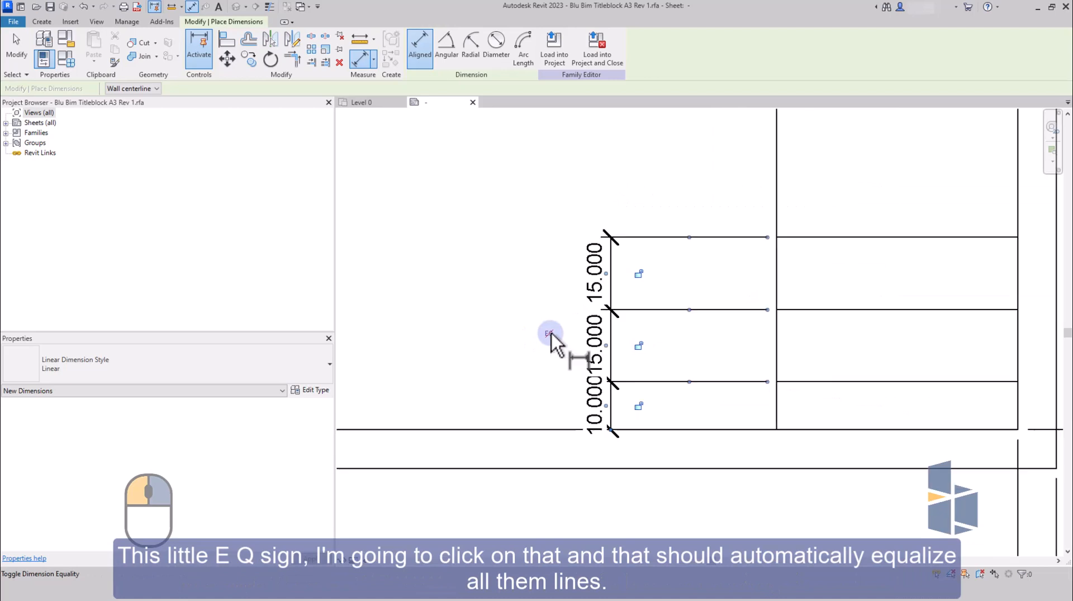
pyautogui.click(549, 334)
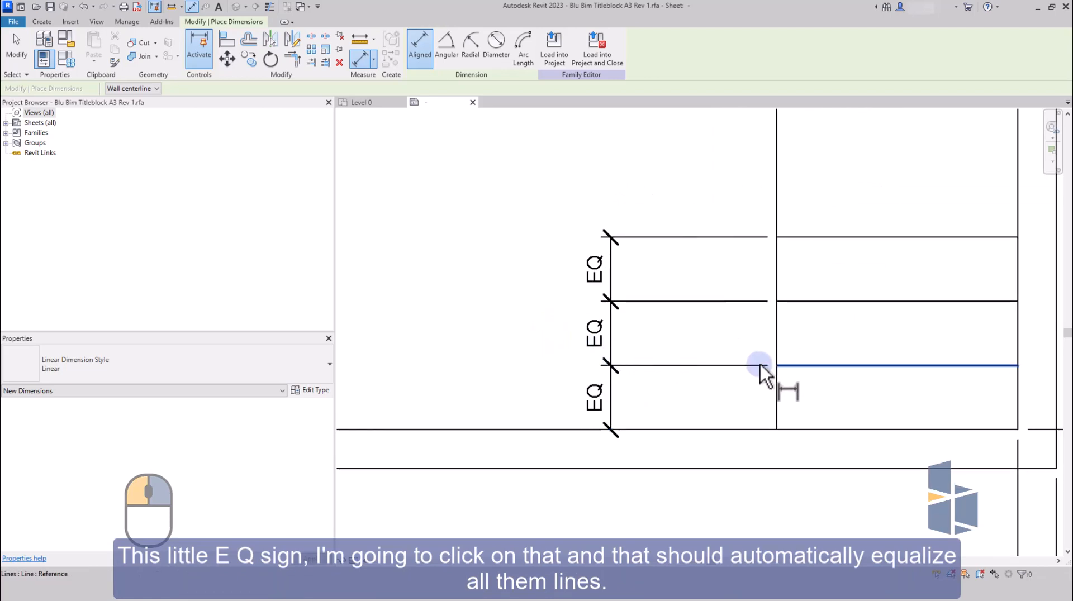
# Place a running aligned dimension from the top of the three equal rows through the upper dividers to the column's top line.
pyautogui.scroll(-4, 678, 364)
pyautogui.moveTo(745, 343); pyautogui.dragTo(736, 340, button='middle')
pyautogui.scroll(-1, 736, 340)
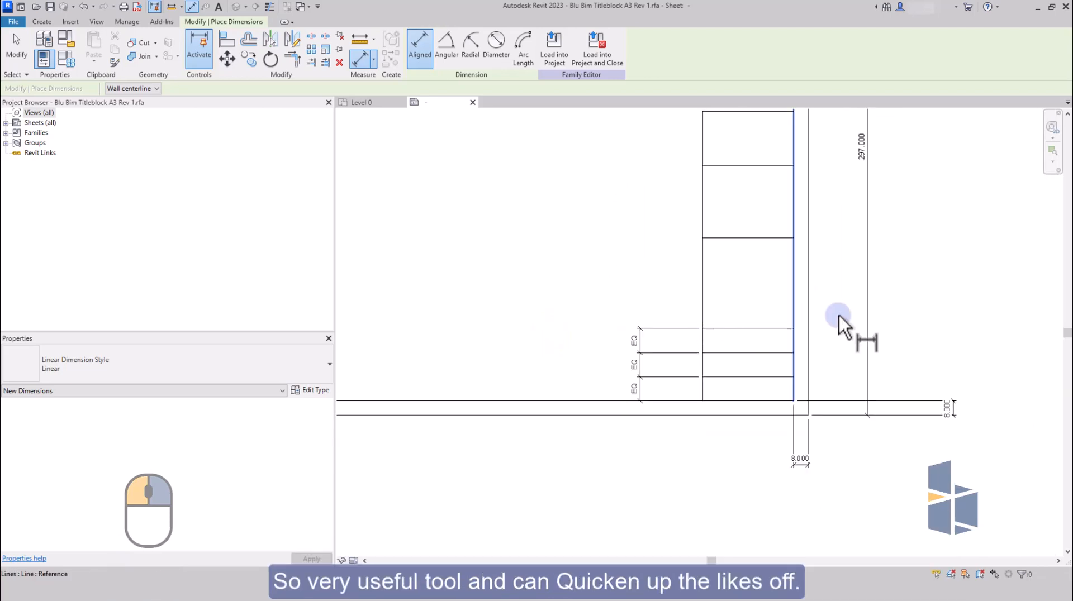
pyautogui.moveTo(840, 315); pyautogui.dragTo(812, 361, button='middle')
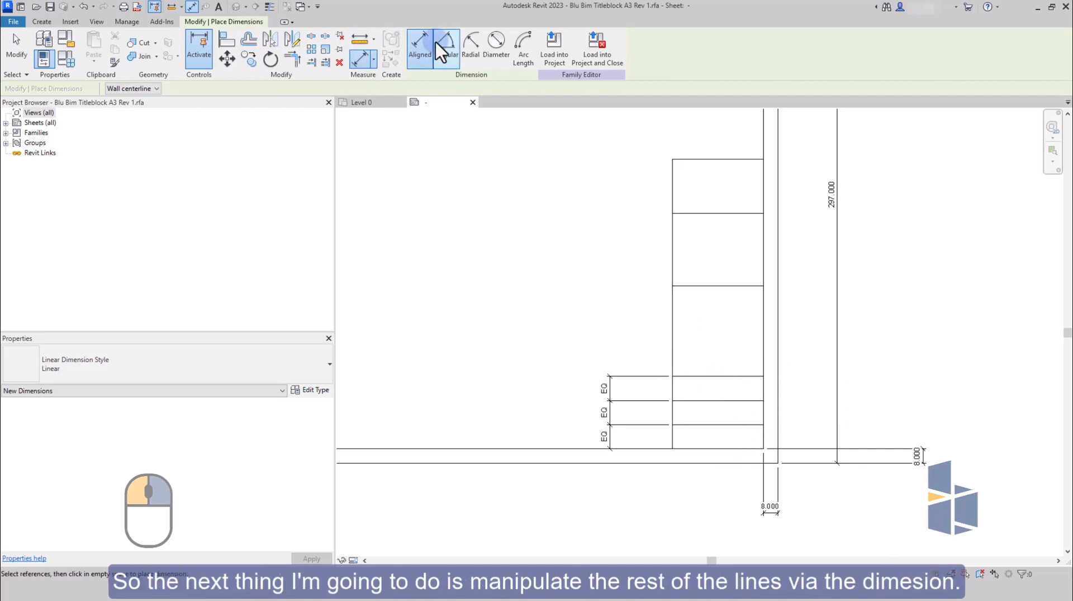
pyautogui.click(694, 377)
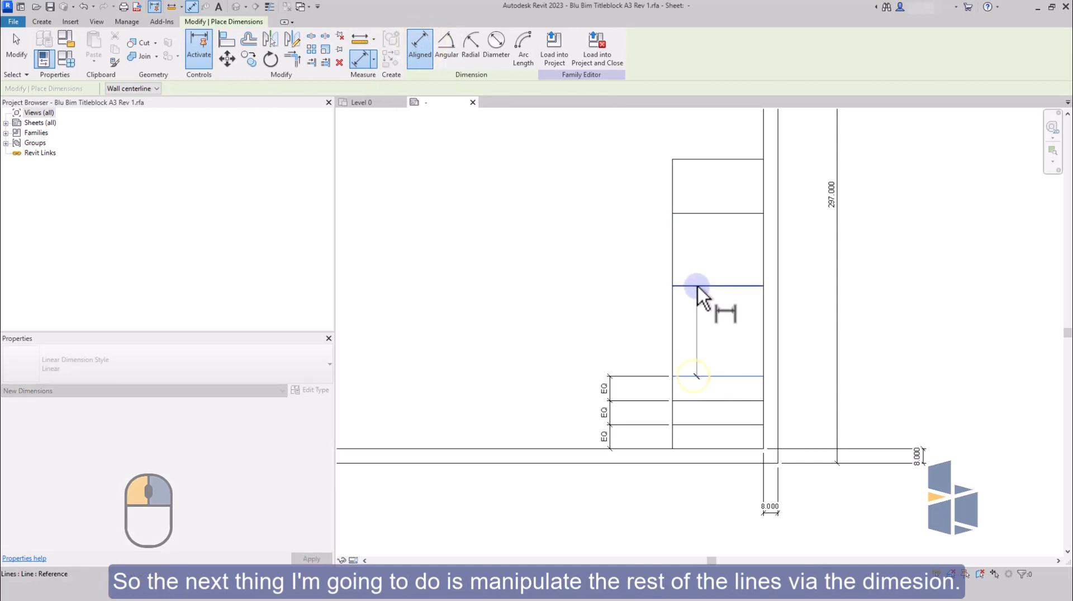
pyautogui.click(698, 287)
pyautogui.click(695, 213)
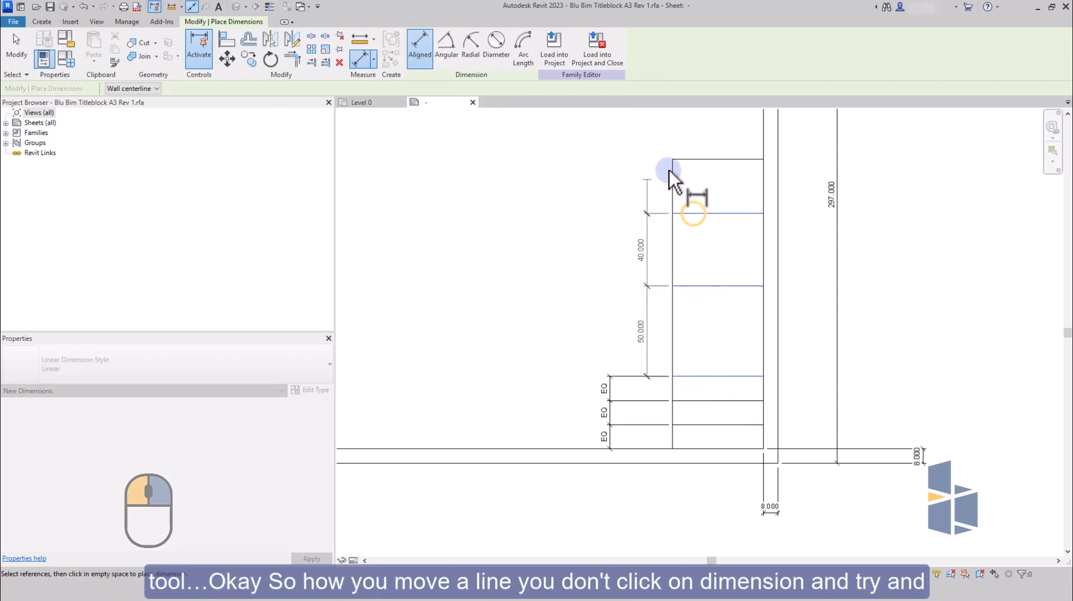
pyautogui.click(679, 159)
pyautogui.click(624, 158)
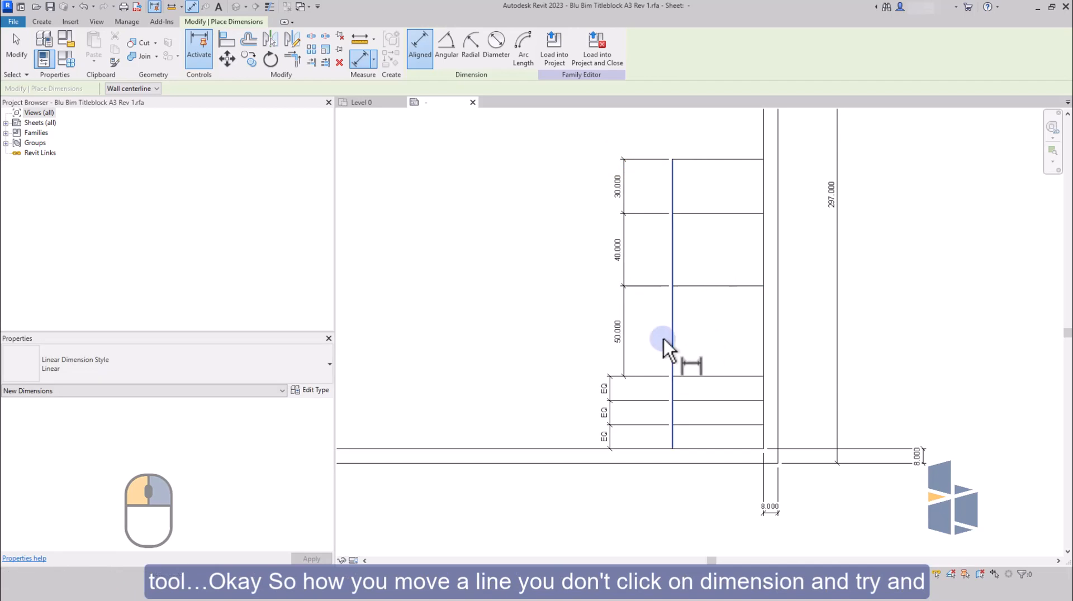
pyautogui.press('Escape')
pyautogui.click(620, 334)
pyautogui.press('Escape')
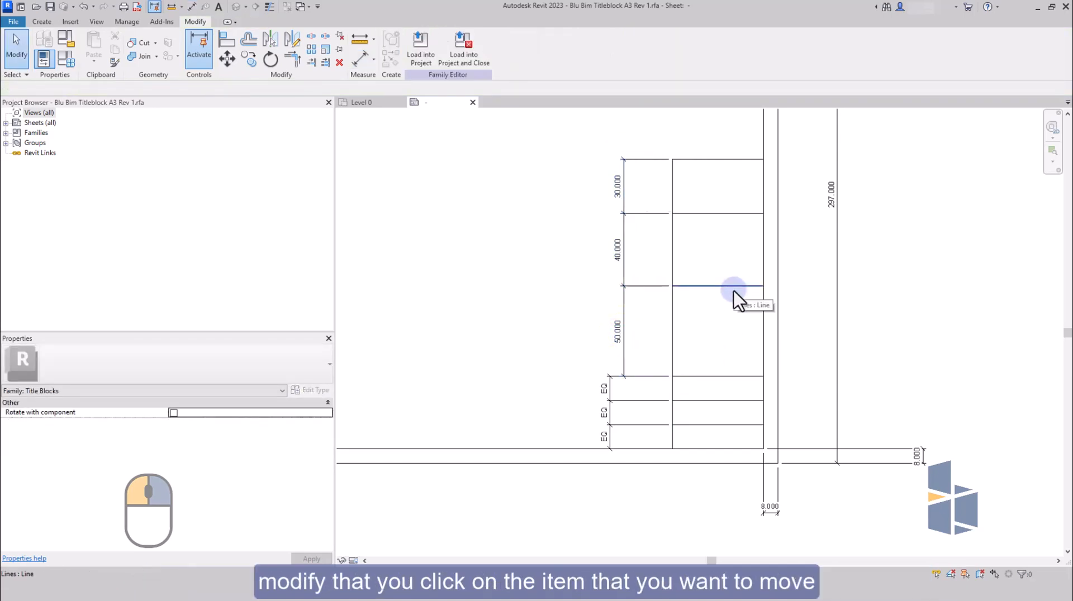
# Move the divider above the three equal rows by setting the height of the box beneath it to 35 mm.
pyautogui.click(733, 291)
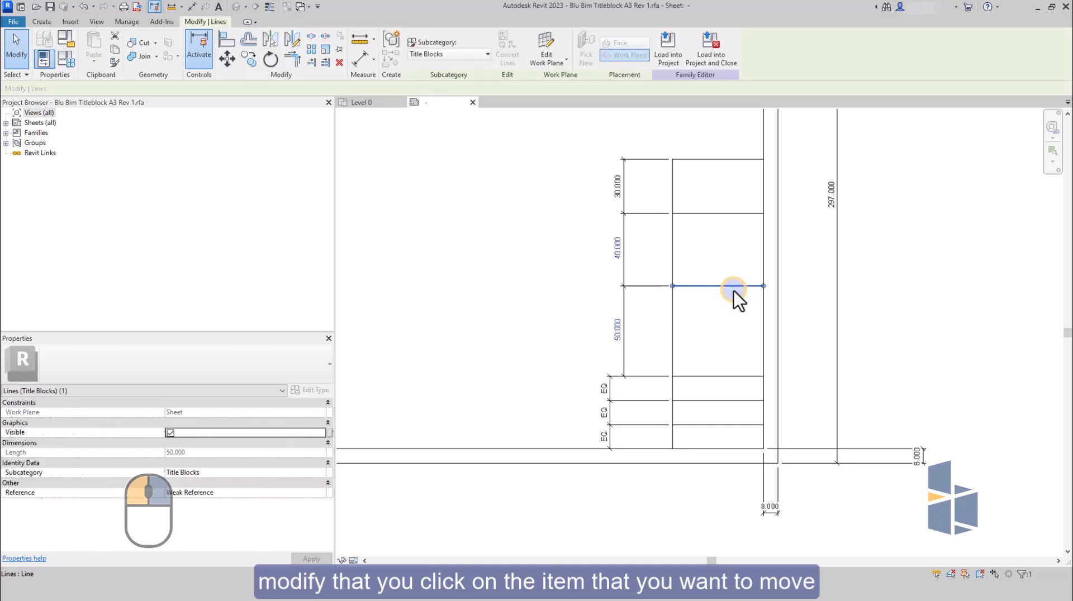
pyautogui.click(620, 337)
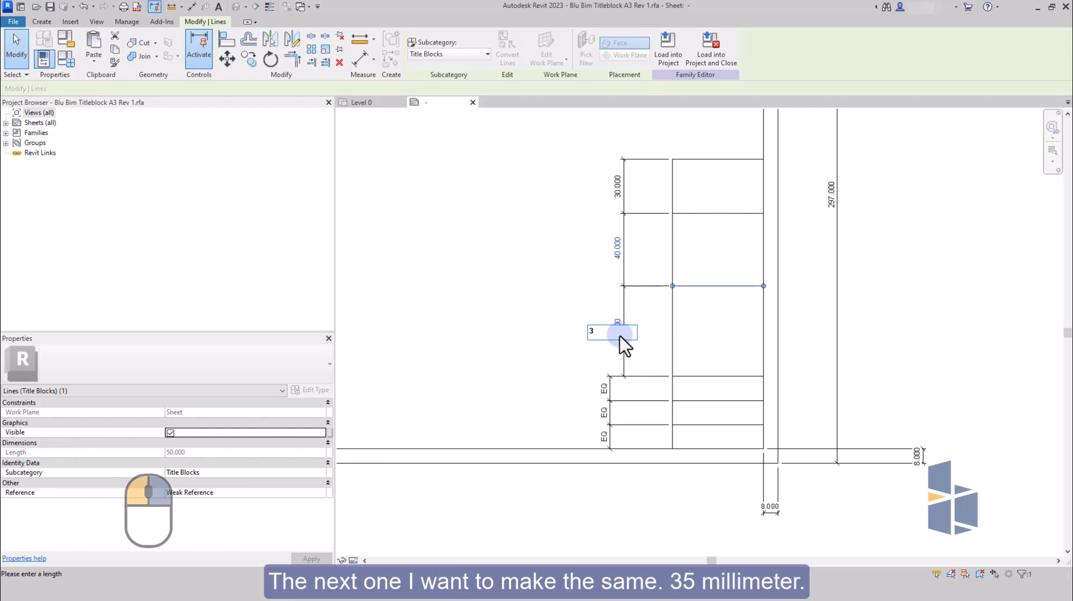
pyautogui.write('35')
pyautogui.press('Return')
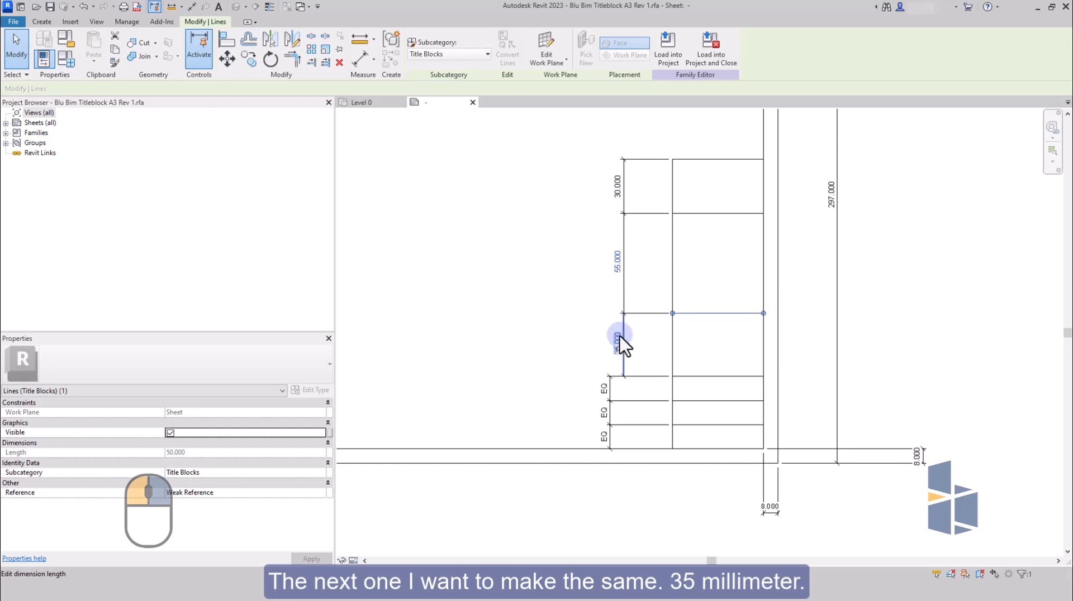
pyautogui.press('Escape')
# Move the next divider up the column by setting the height of the second box above the equal rows to 35 mm.
pyautogui.click(697, 214)
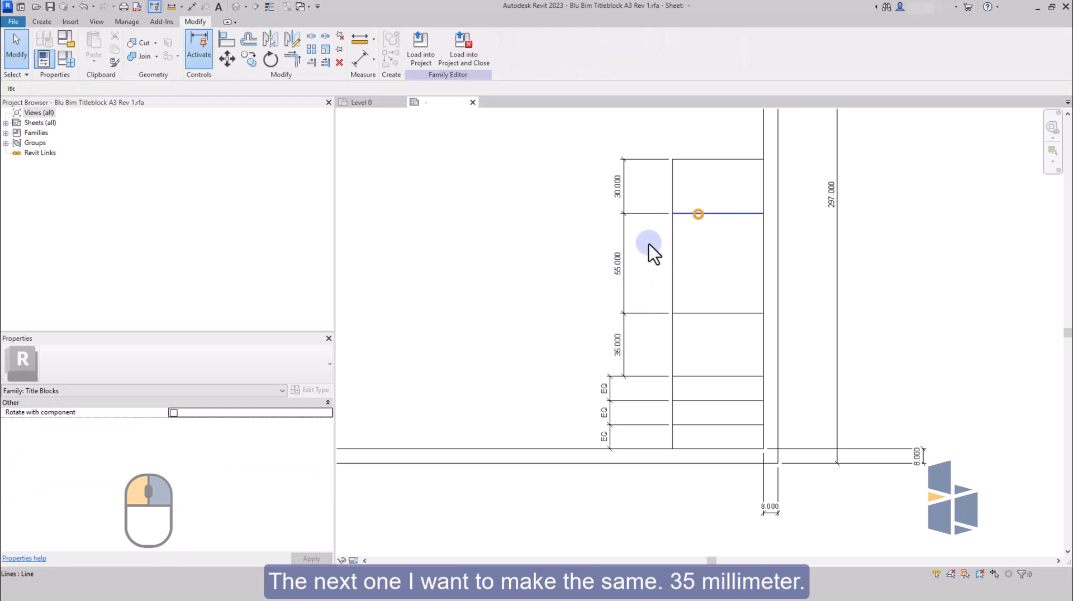
pyautogui.click(618, 264)
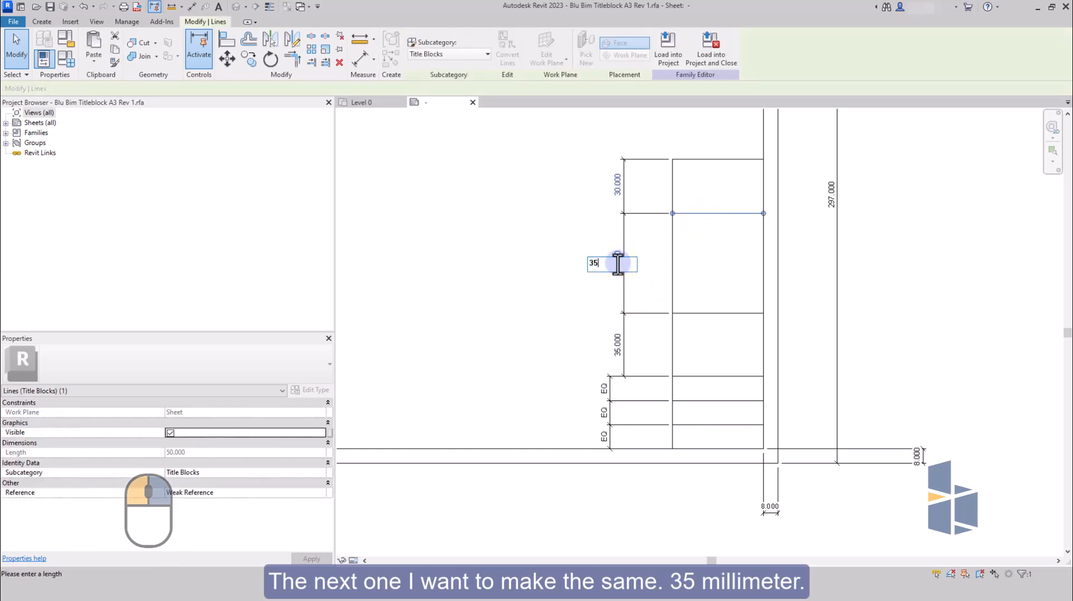
pyautogui.write('35')
pyautogui.press('Return')
pyautogui.press('Escape')
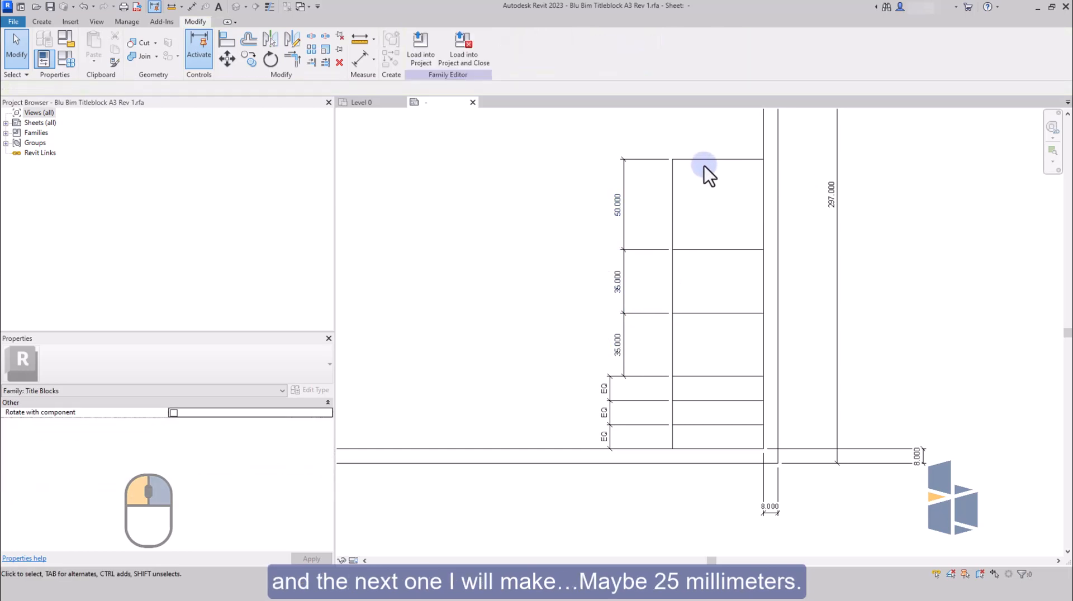
# Move the column's top line by setting the height of the uppermost box to 25 mm.
pyautogui.click(705, 161)
pyautogui.click(614, 205)
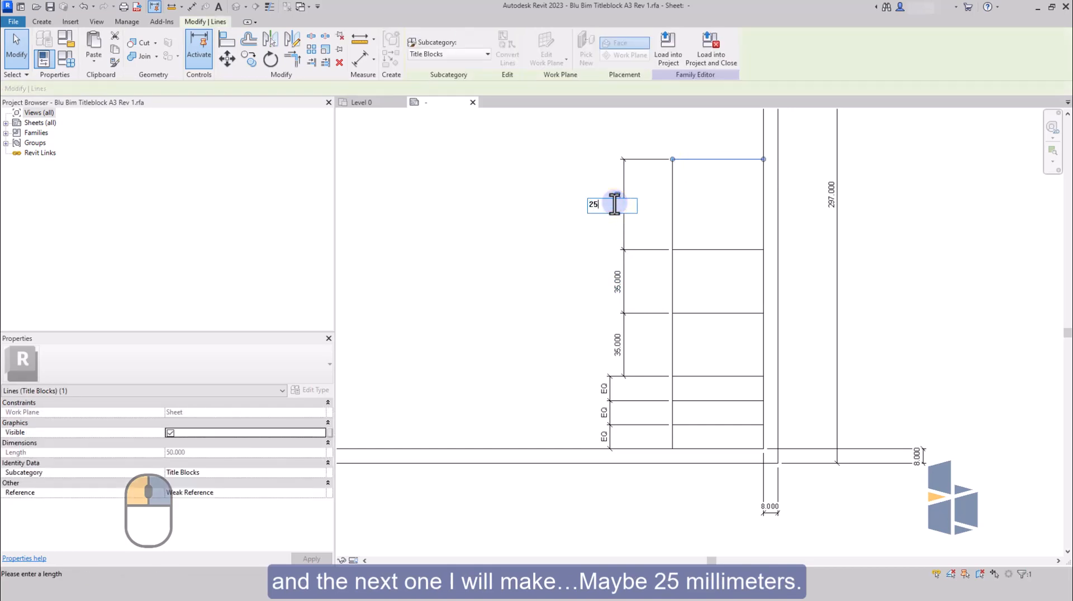
pyautogui.write('25')
pyautogui.press('Return')
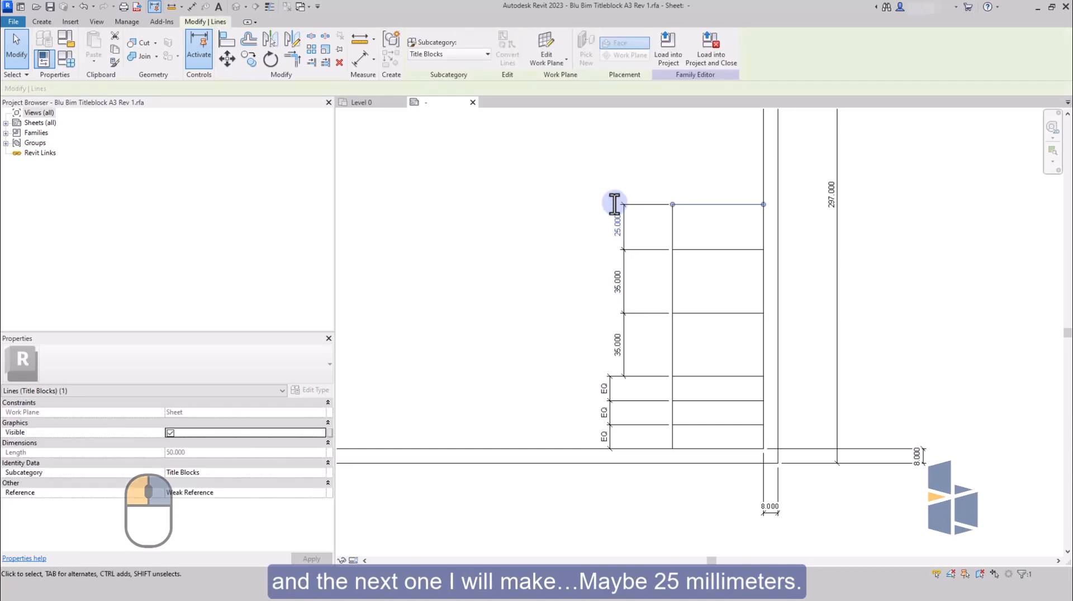
pyautogui.click(559, 240)
# Lock the 25 mm segment and the 35 mm segment beneath it in the upper boxes' running dimension.
pyautogui.scroll(-2, 652, 245)
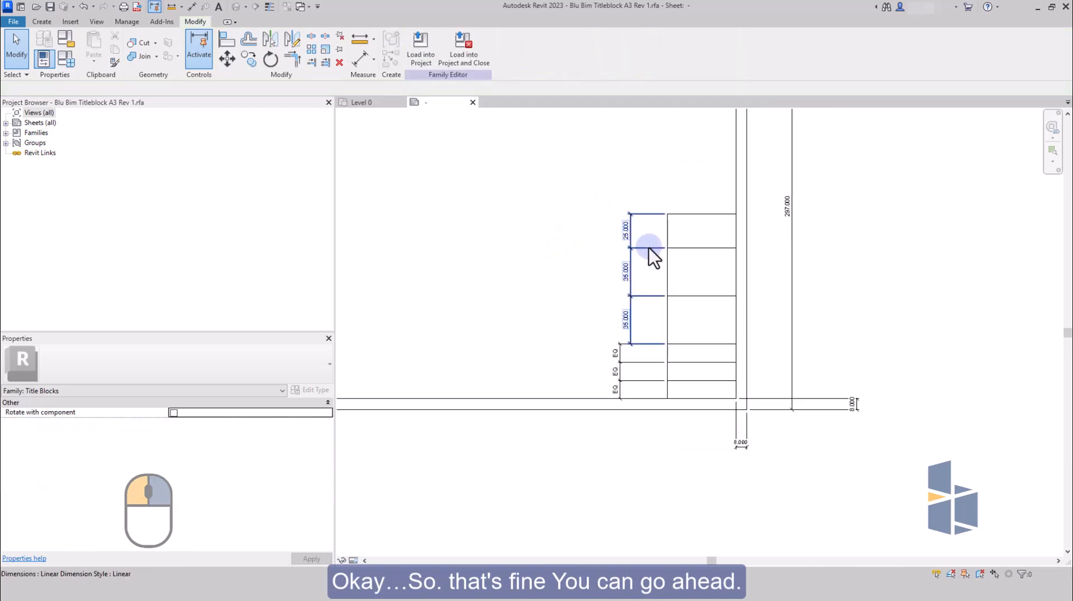
pyautogui.click(646, 251)
pyautogui.click(638, 231)
pyautogui.click(638, 273)
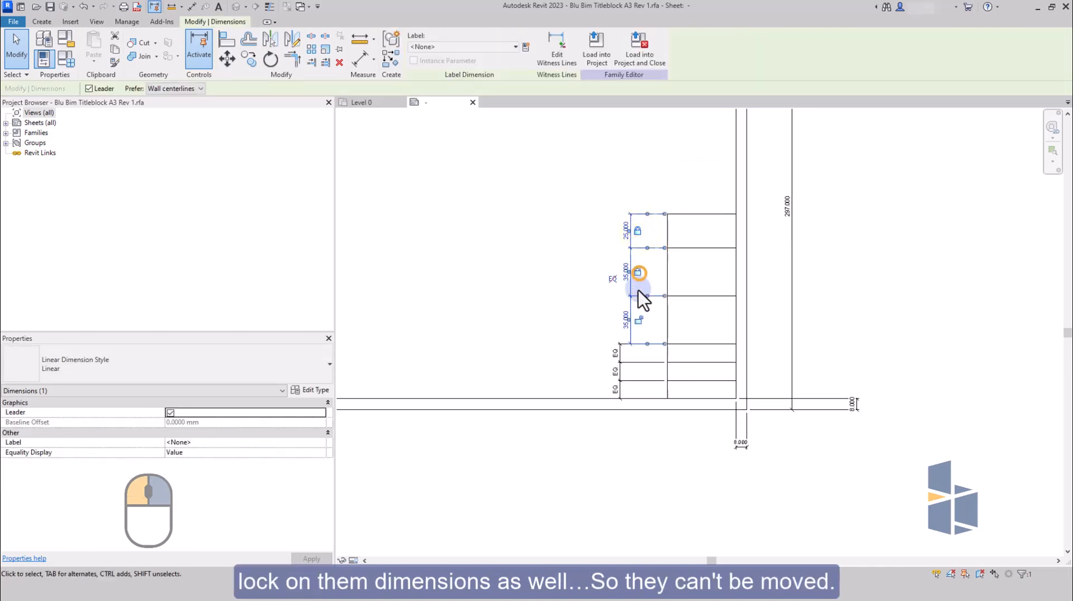
# Lock all three segments of the equalised dimension beside the bottom rows.
pyautogui.click(630, 363)
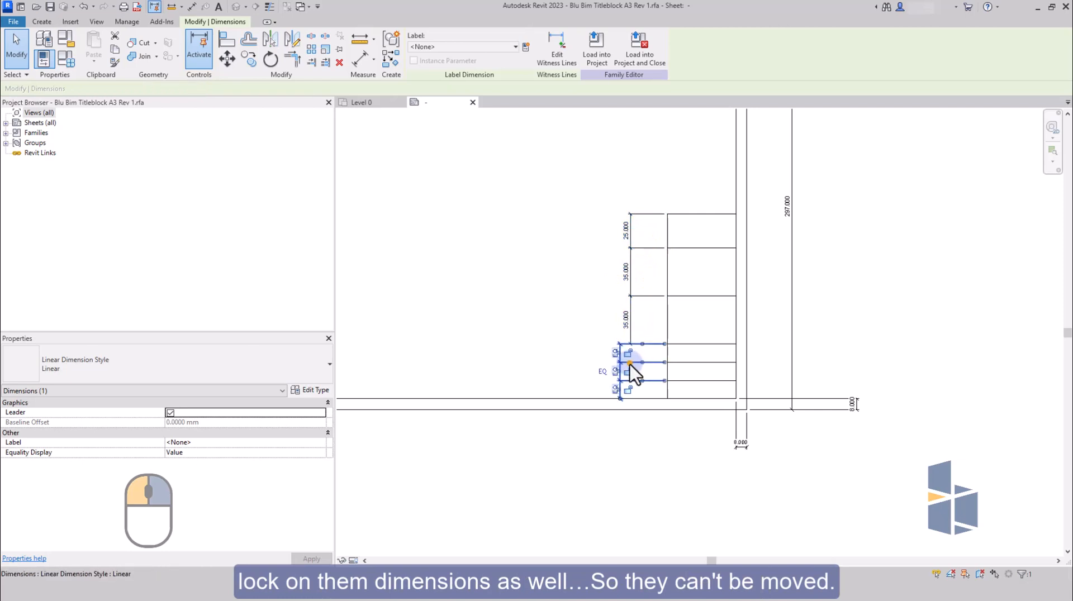
pyautogui.click(631, 374)
pyautogui.click(629, 352)
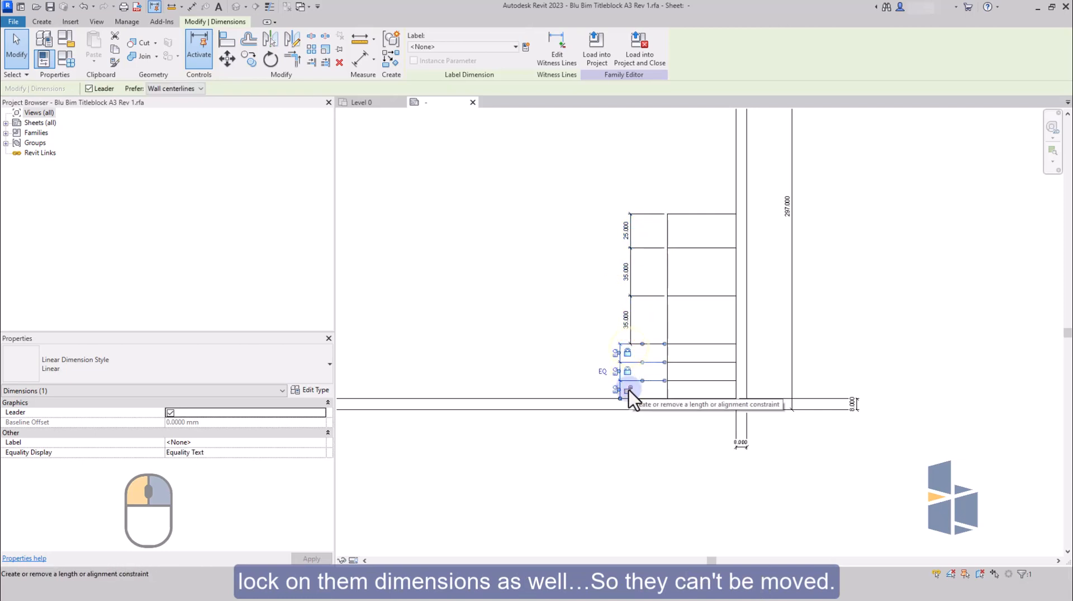
pyautogui.click(630, 390)
pyautogui.press('Escape')
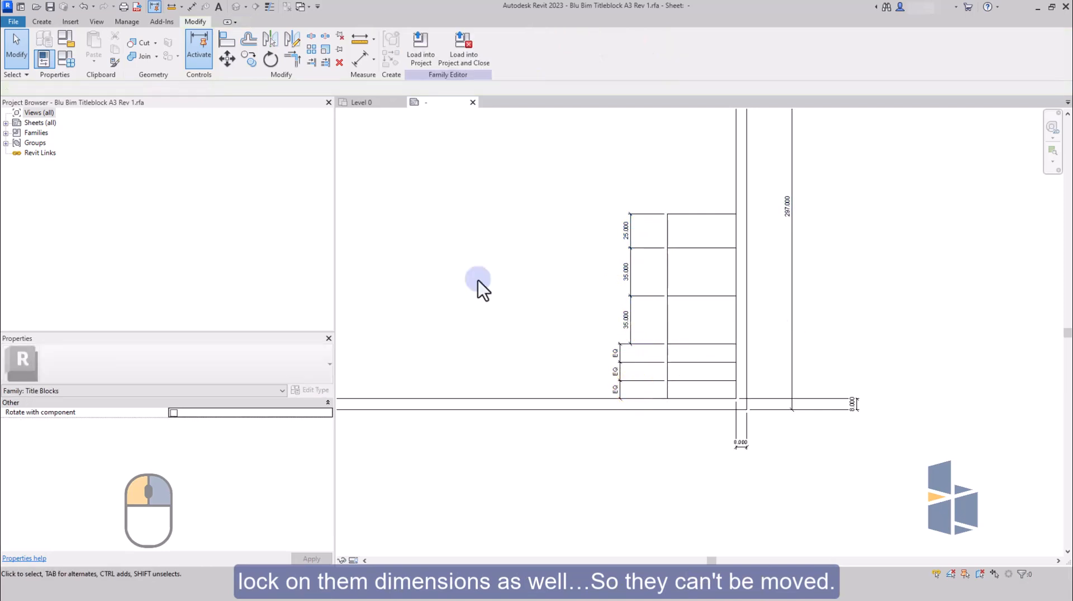
# Draw two vertical lines in the bottom row from the border to the lowest divider, about 35 mm and 20 mm from the right border.
pyautogui.click(42, 22)
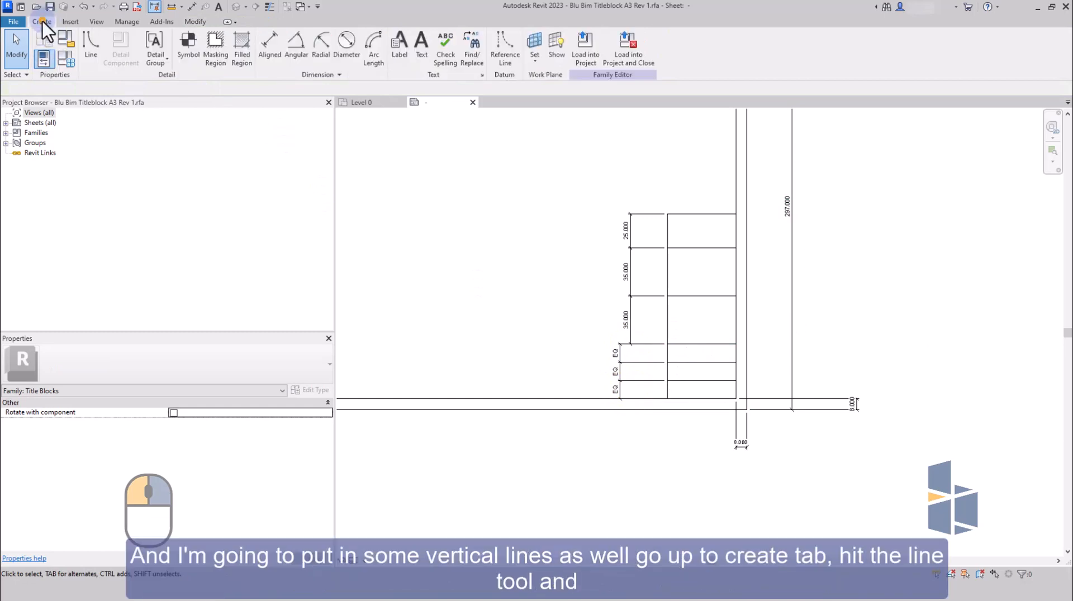
pyautogui.click(89, 43)
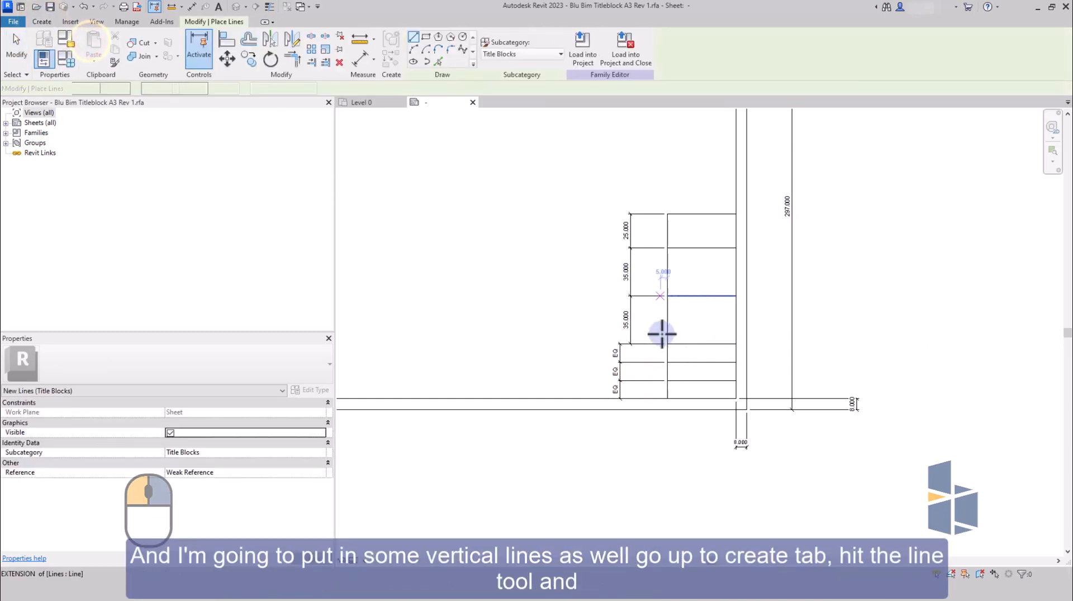
pyautogui.click(691, 399)
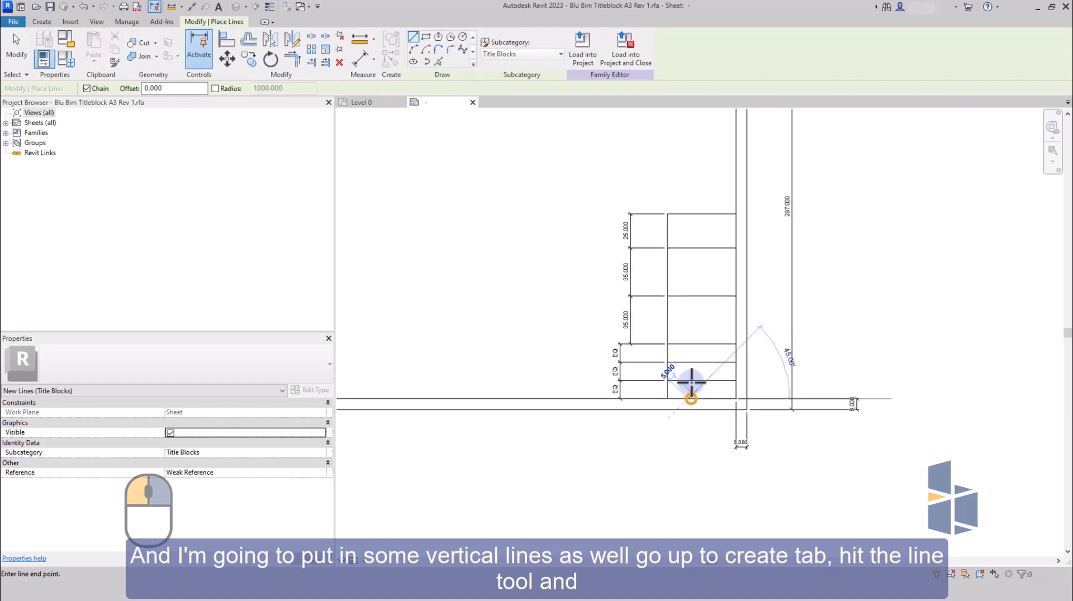
pyautogui.click(710, 396)
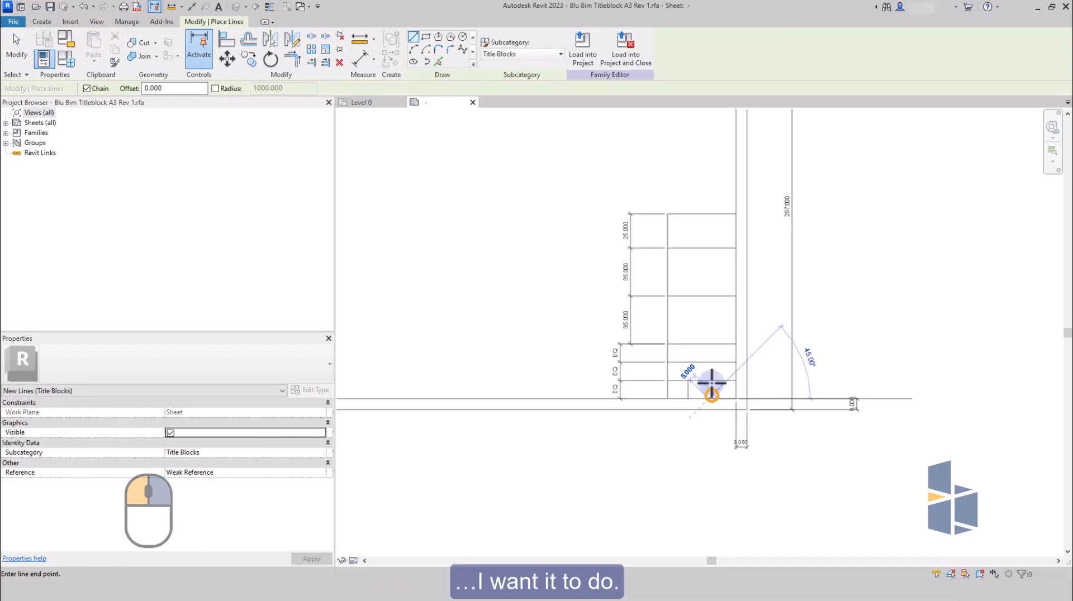
pyautogui.click(710, 383)
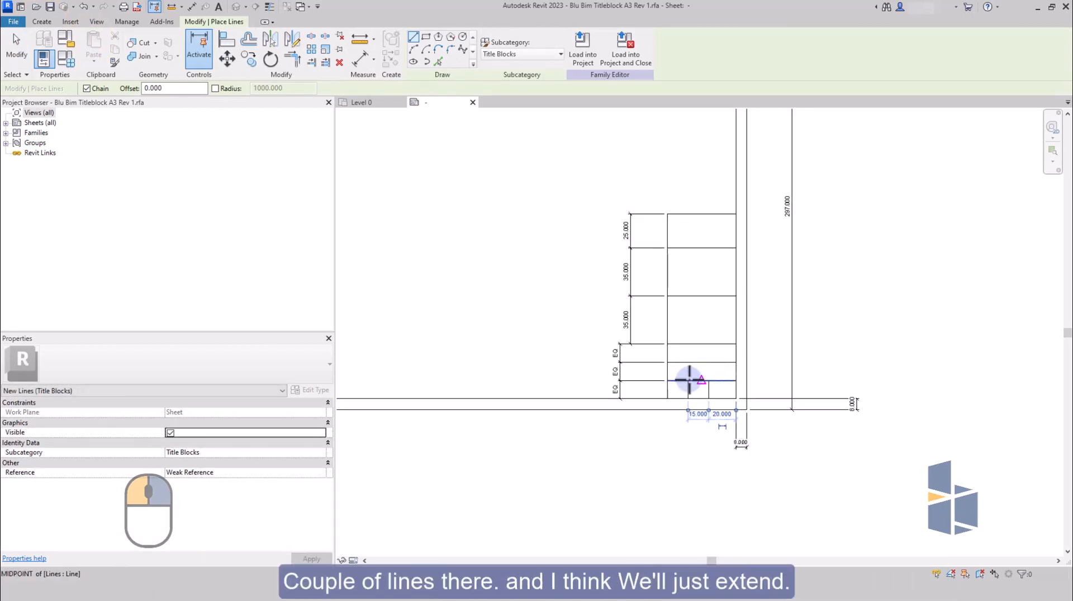
pyautogui.press('Escape')
pyautogui.press('Escape')
# Extend both vertical lines from the bottom row up to the top of the next row.
pyautogui.click(688, 387)
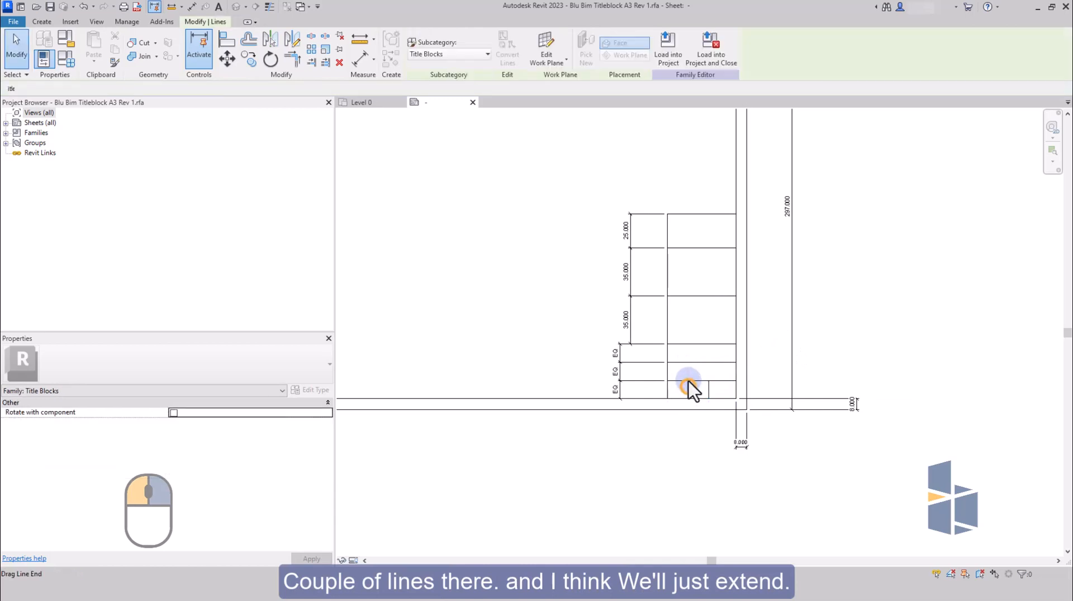
pyautogui.moveTo(689, 381); pyautogui.dragTo(709, 362)
pyautogui.click(708, 390)
pyautogui.press('Escape')
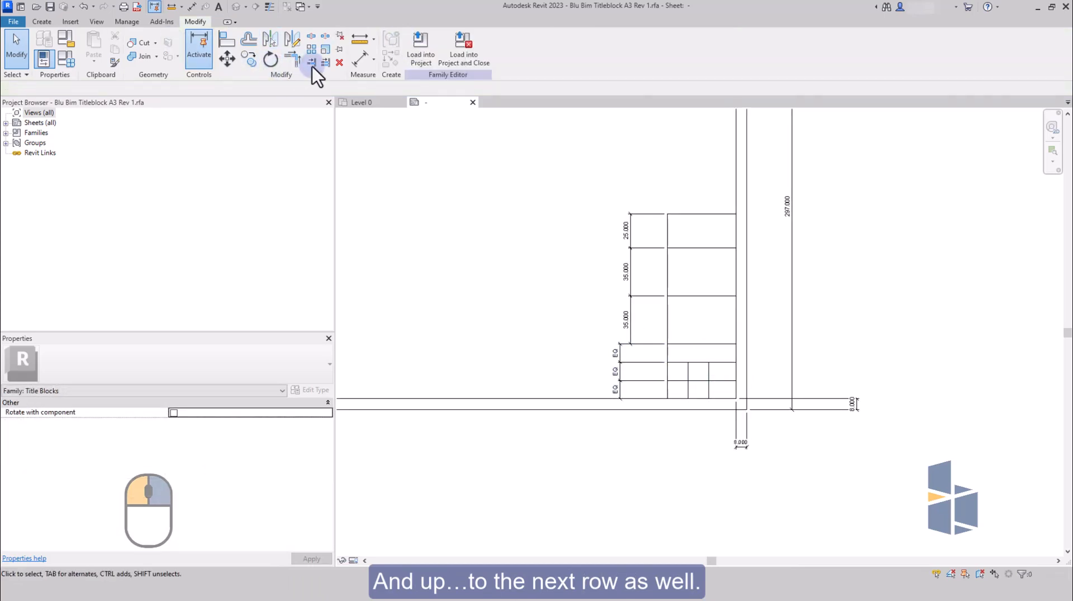
# Place a running aligned dimension below the border across the column's left line, the two vertical dividers and the right border line.
pyautogui.click(360, 58)
pyautogui.click(667, 392)
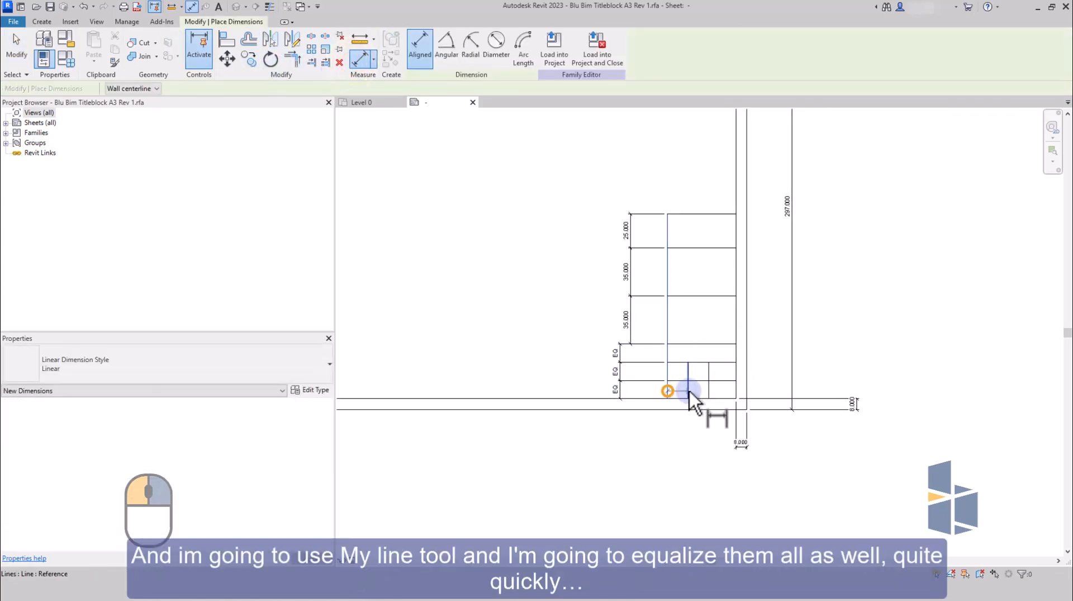
pyautogui.click(688, 391)
pyautogui.click(709, 391)
pyautogui.click(734, 394)
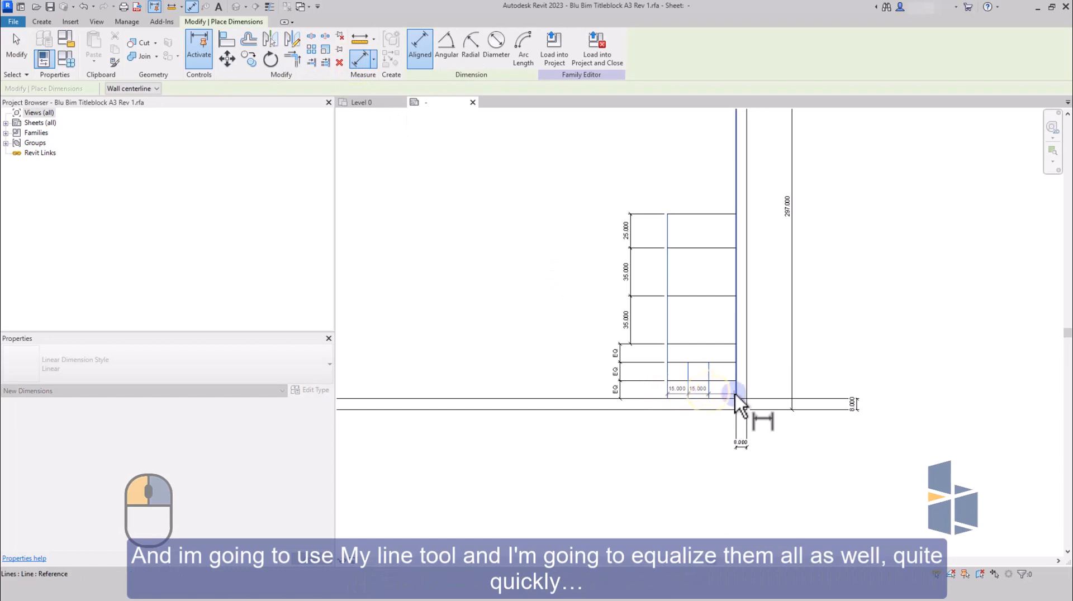
pyautogui.click(716, 436)
pyautogui.press('Escape')
pyautogui.press('Escape')
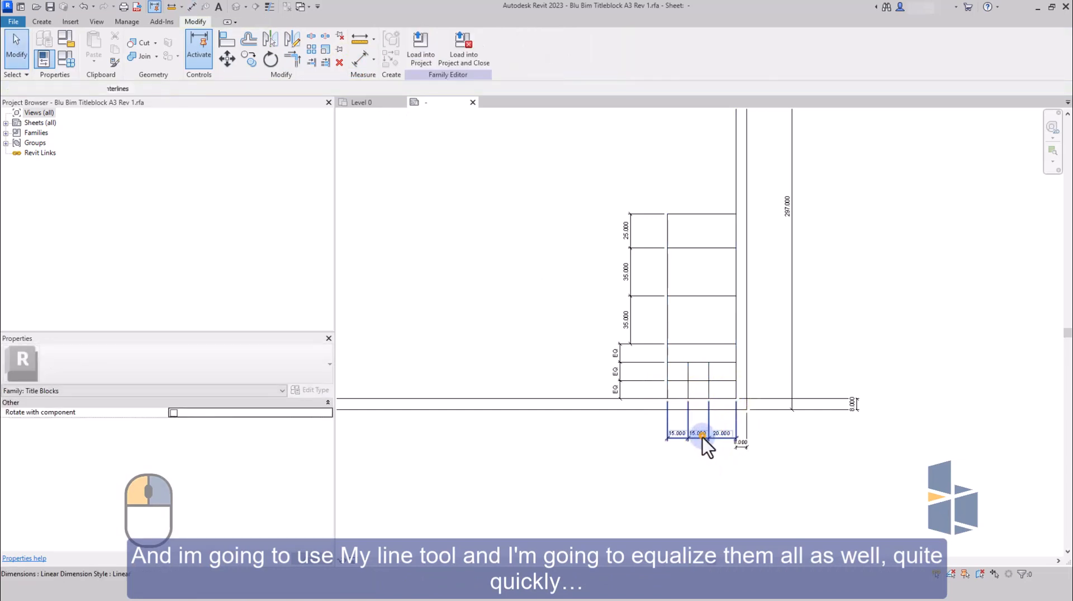
# Equalise the running dimension below the bottom rows and lock its three segments.
pyautogui.click(702, 437)
pyautogui.click(702, 421)
pyautogui.click(701, 447)
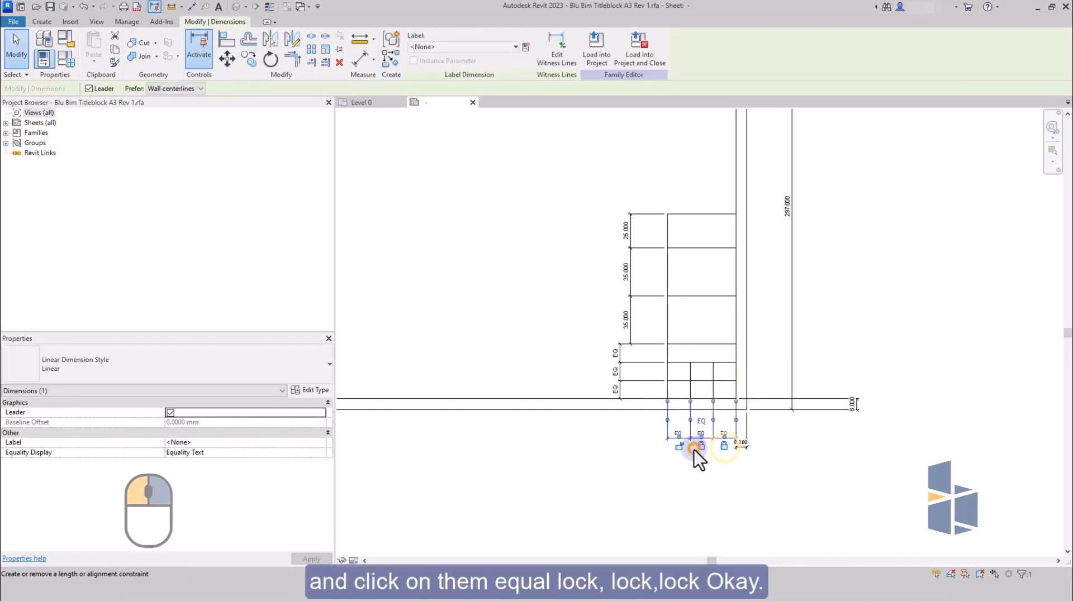
pyautogui.click(681, 484)
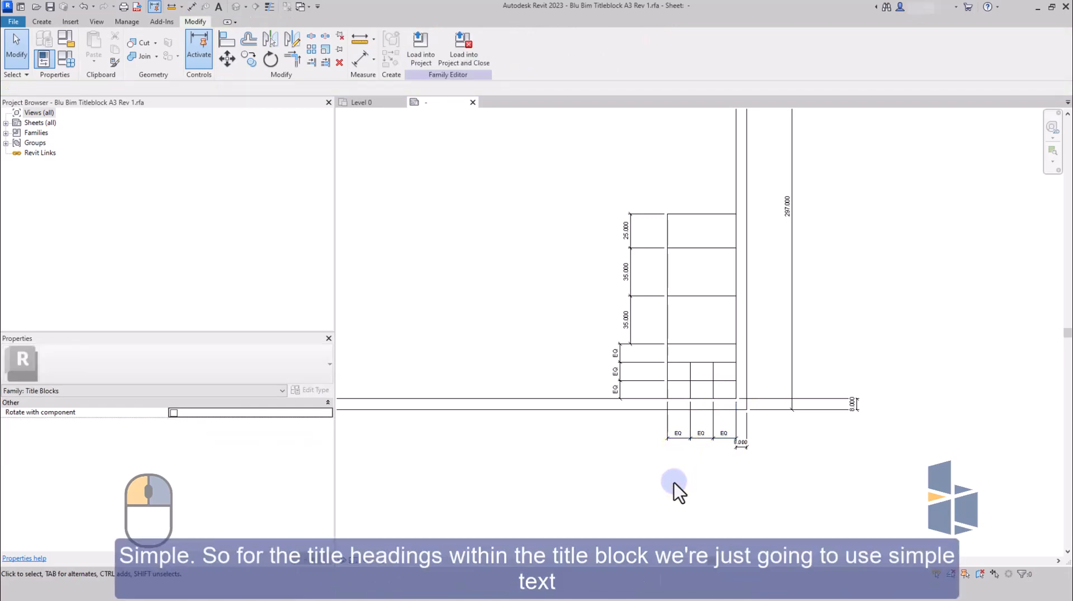
# Add the text heading "Project Title" in the upper left corner of the column's uppermost box.
pyautogui.click(48, 22)
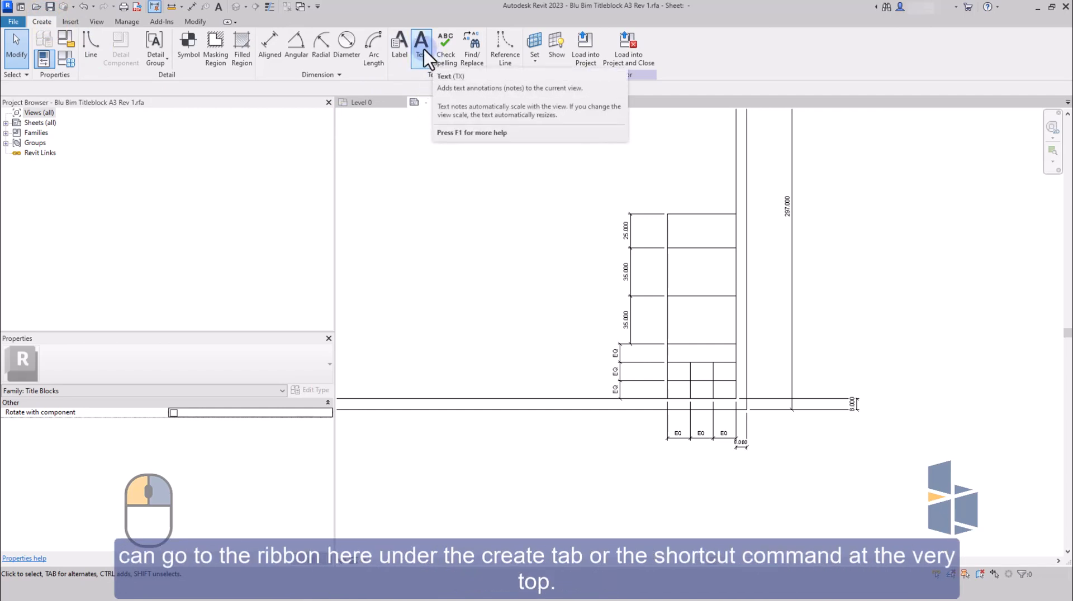
pyautogui.click(222, 12)
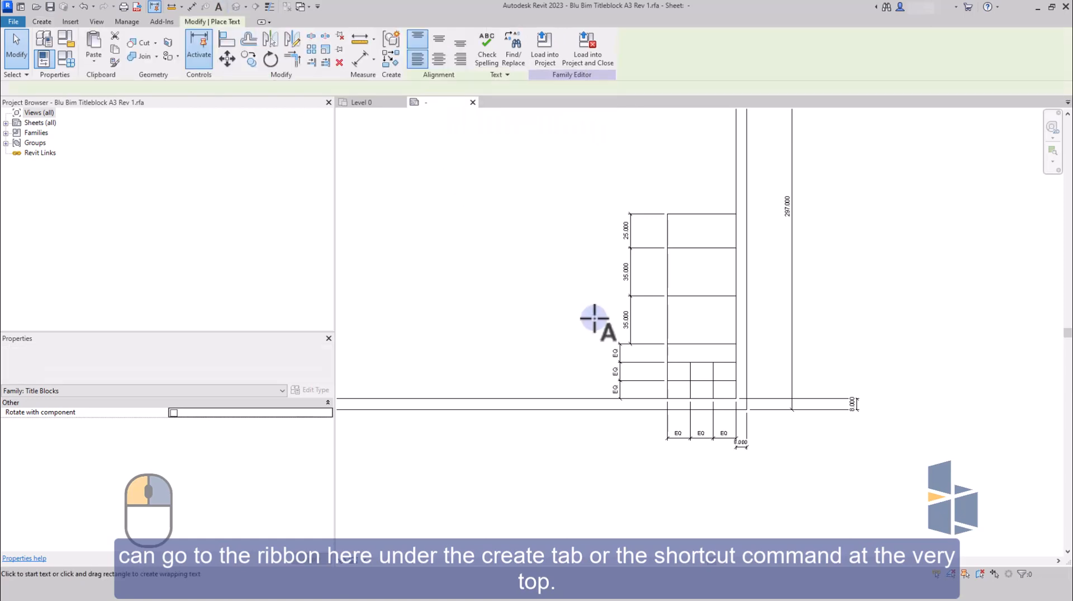
pyautogui.click(670, 218)
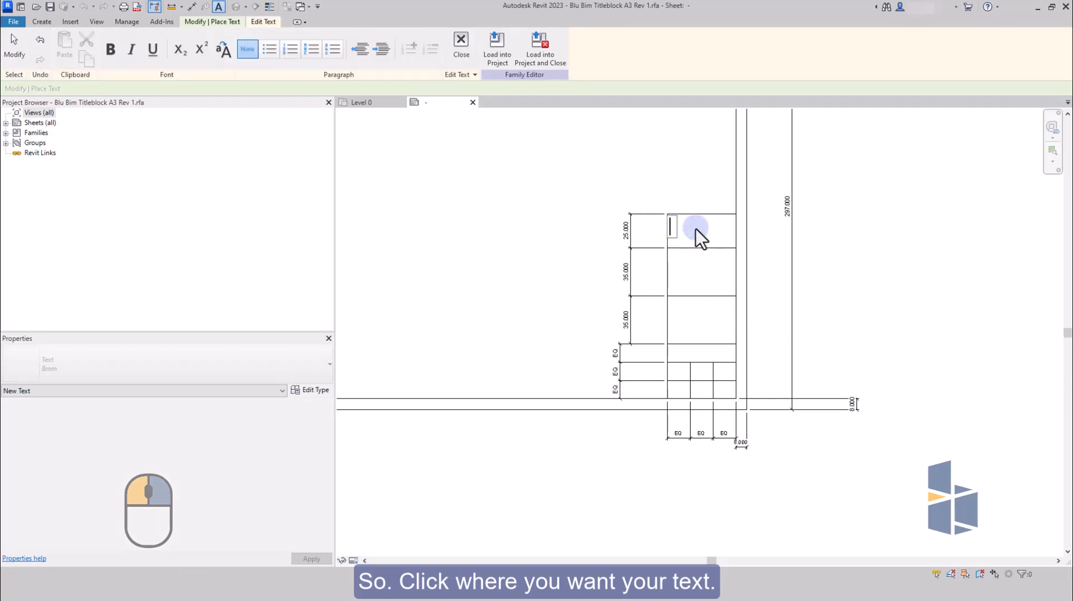
pyautogui.write('Pro')
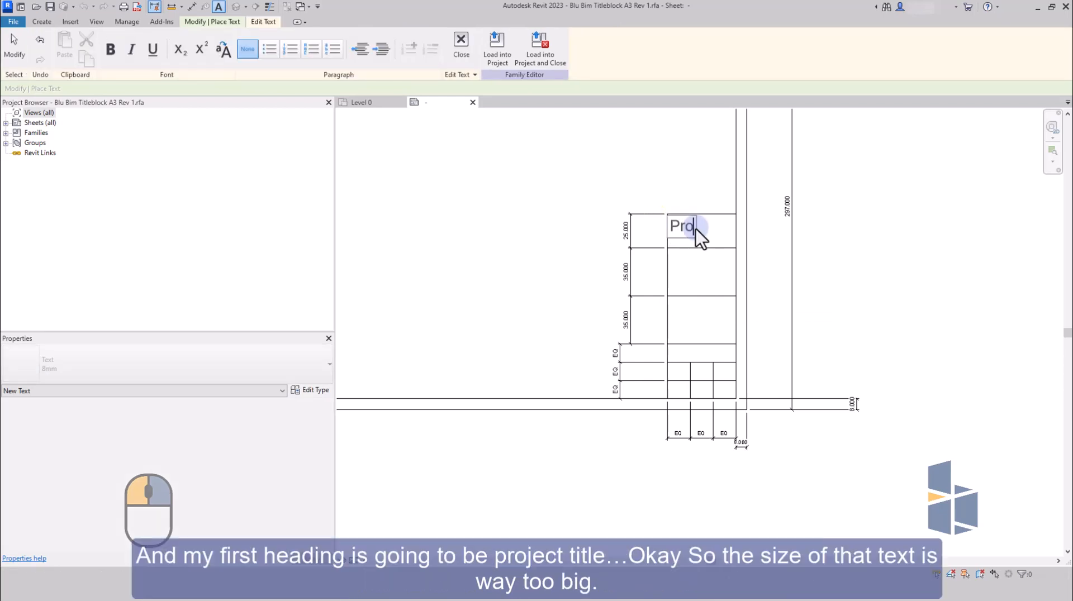
pyautogui.write('ject Title')
pyautogui.click(761, 253)
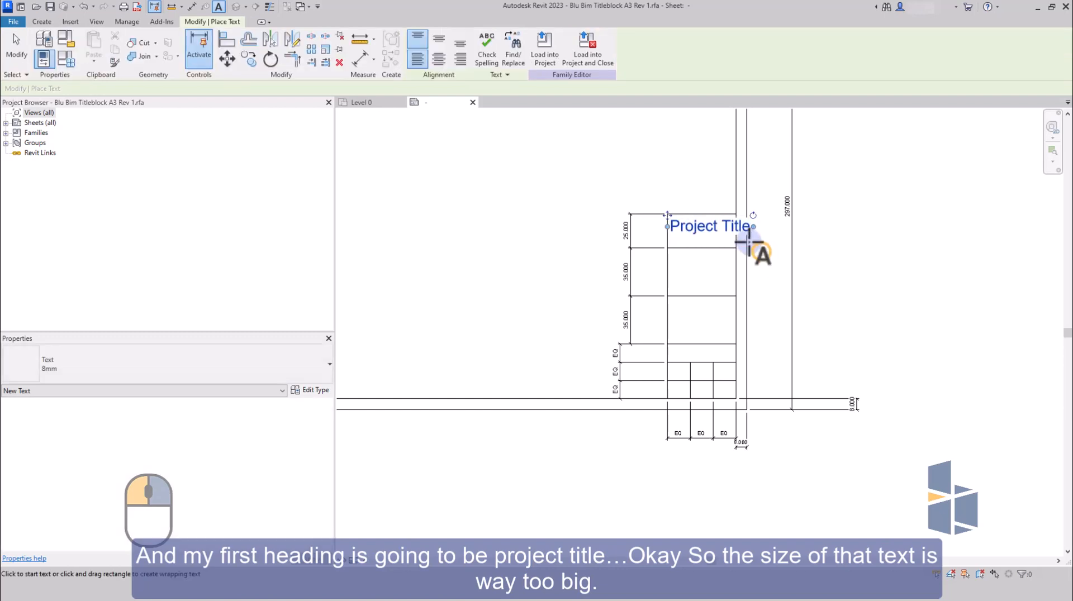
pyautogui.press('Escape')
# Duplicate the Project Title heading's 8mm text type under the name 1.5mm.
pyautogui.click(720, 226)
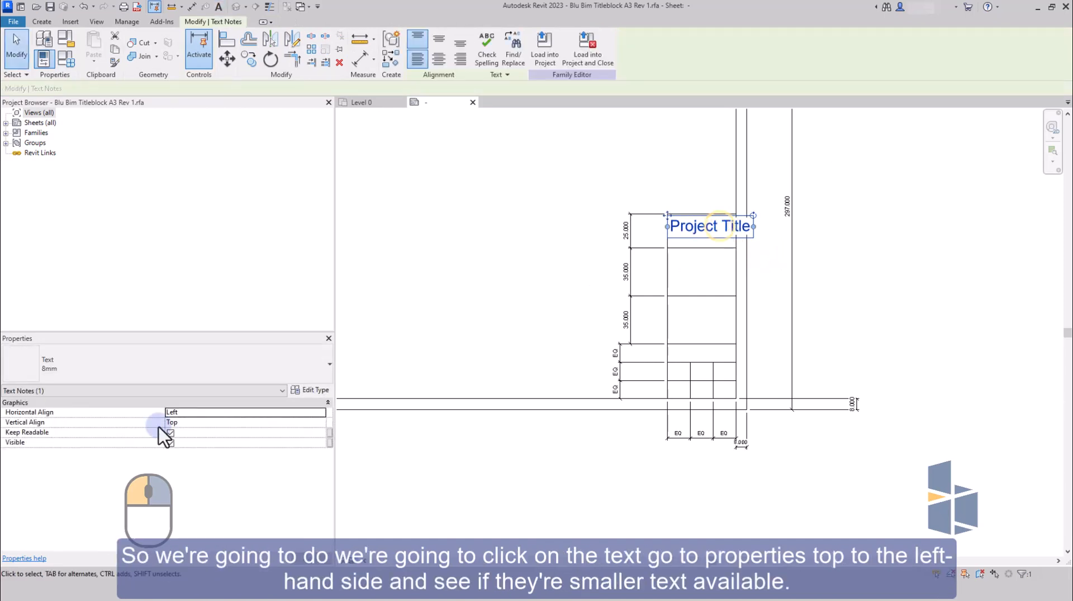
pyautogui.click(263, 370)
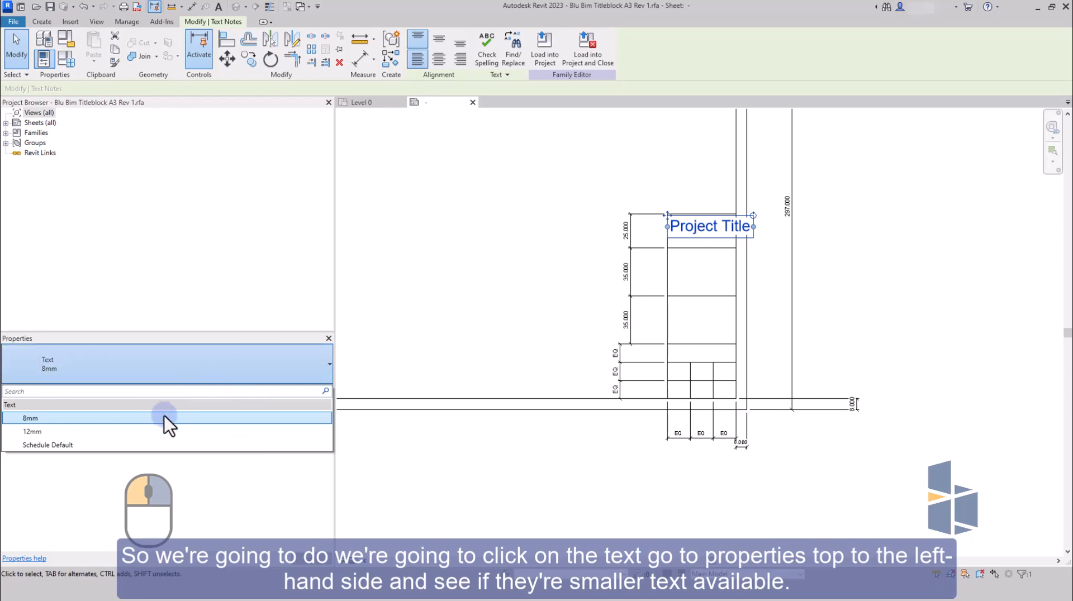
pyautogui.click(197, 362)
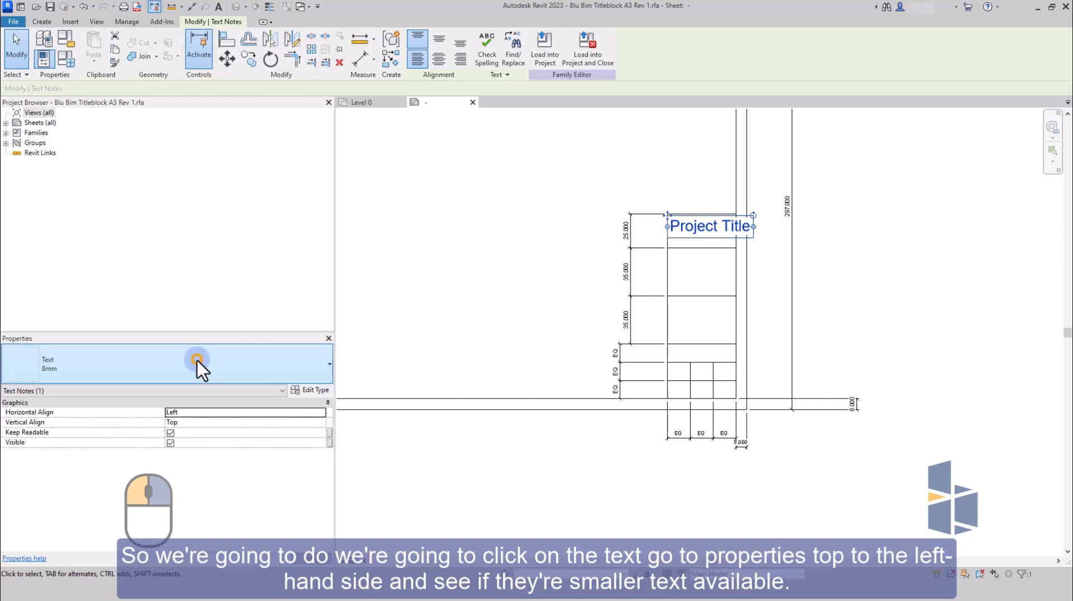
pyautogui.click(306, 391)
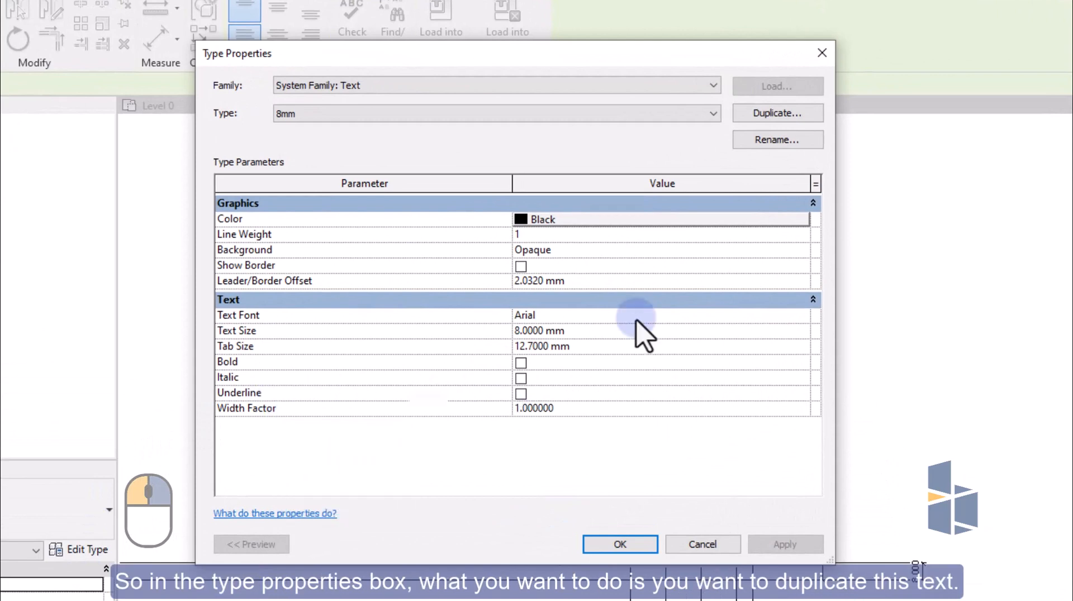
pyautogui.click(765, 113)
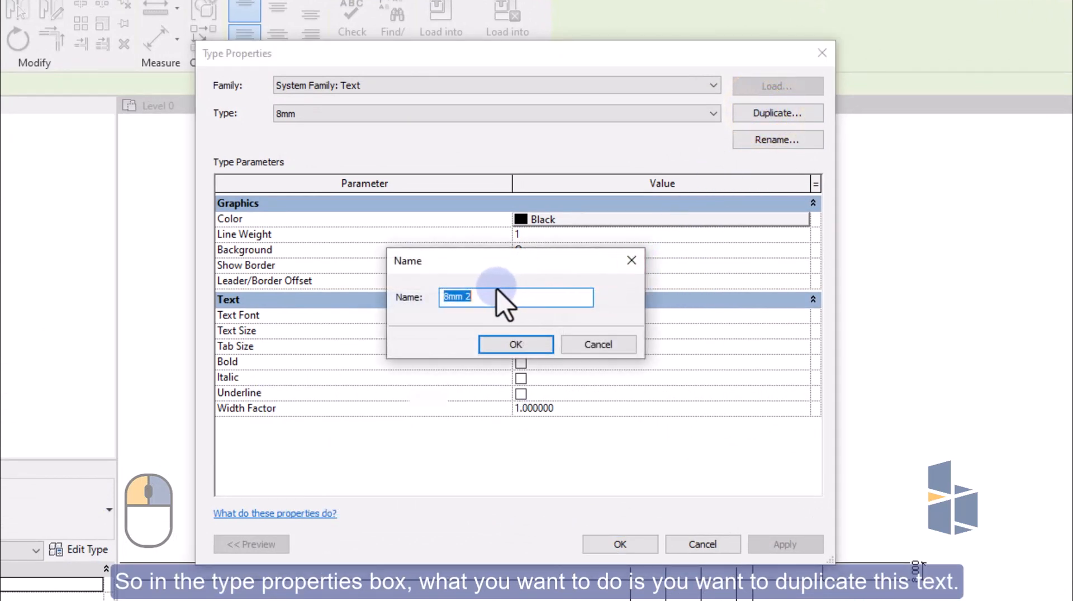
pyautogui.moveTo(486, 298); pyautogui.dragTo(437, 304)
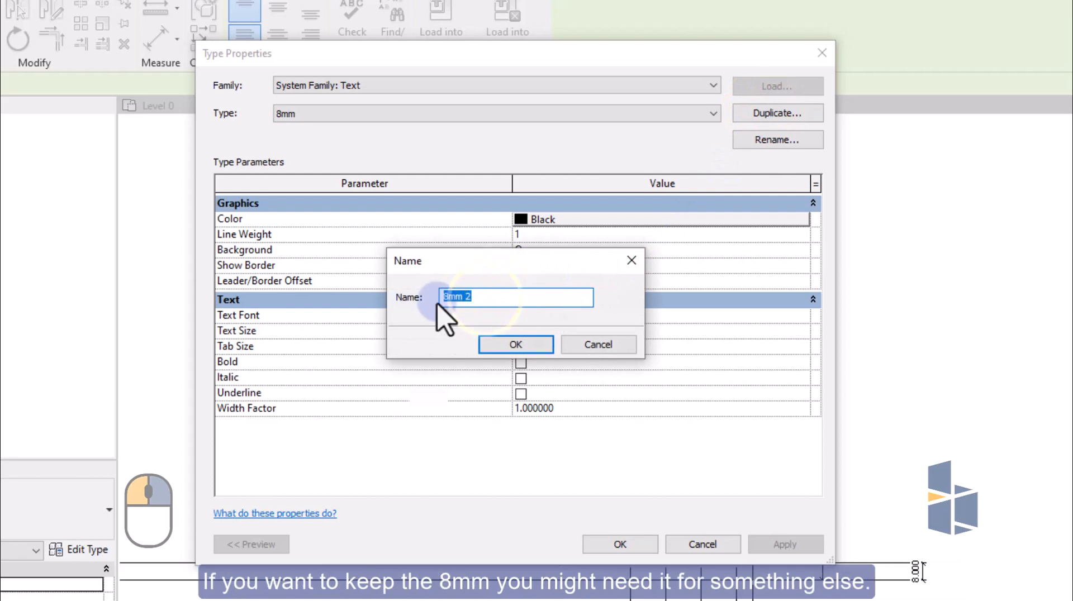
pyautogui.write('2')
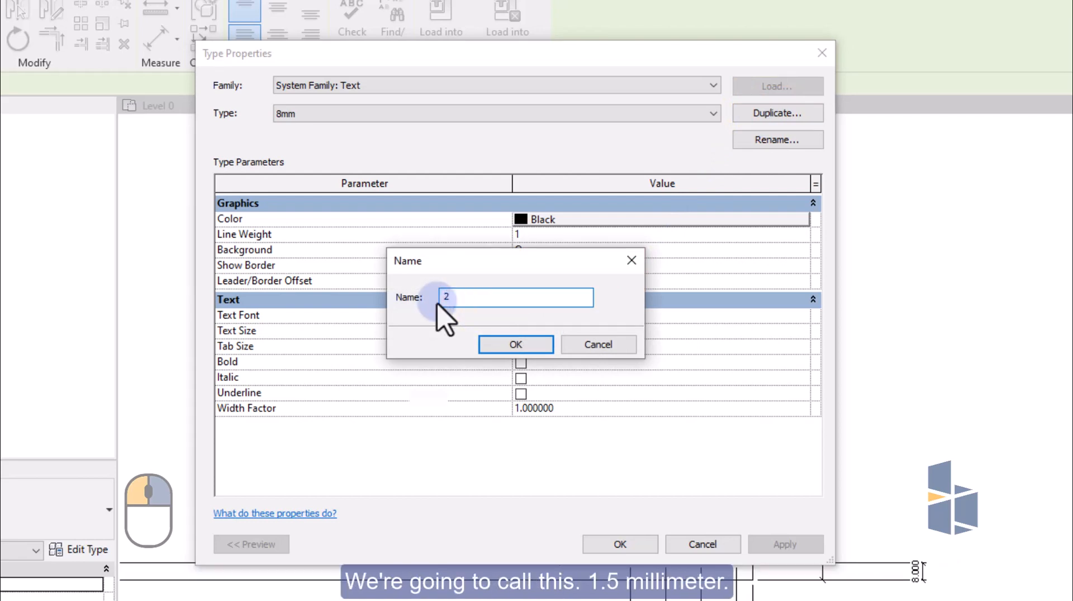
pyautogui.press('BackSpace')
pyautogui.write('1.5mm')
pyautogui.click(496, 346)
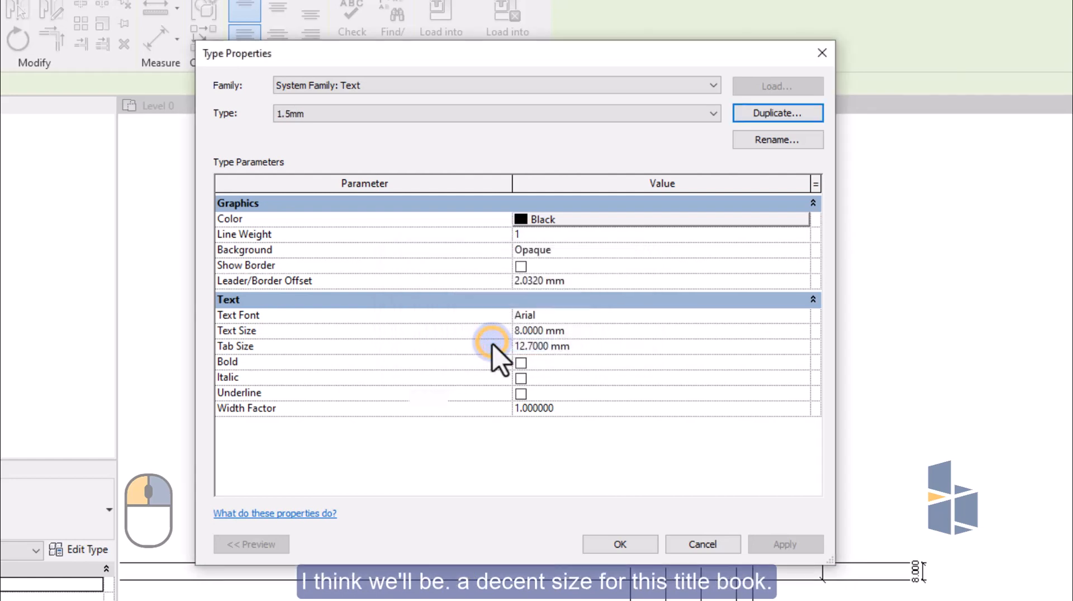
# Set the 1.5mm text type's text size to 1.5 mm and apply it to the heading.
pyautogui.click(561, 330)
pyautogui.moveTo(565, 331); pyautogui.dragTo(504, 330)
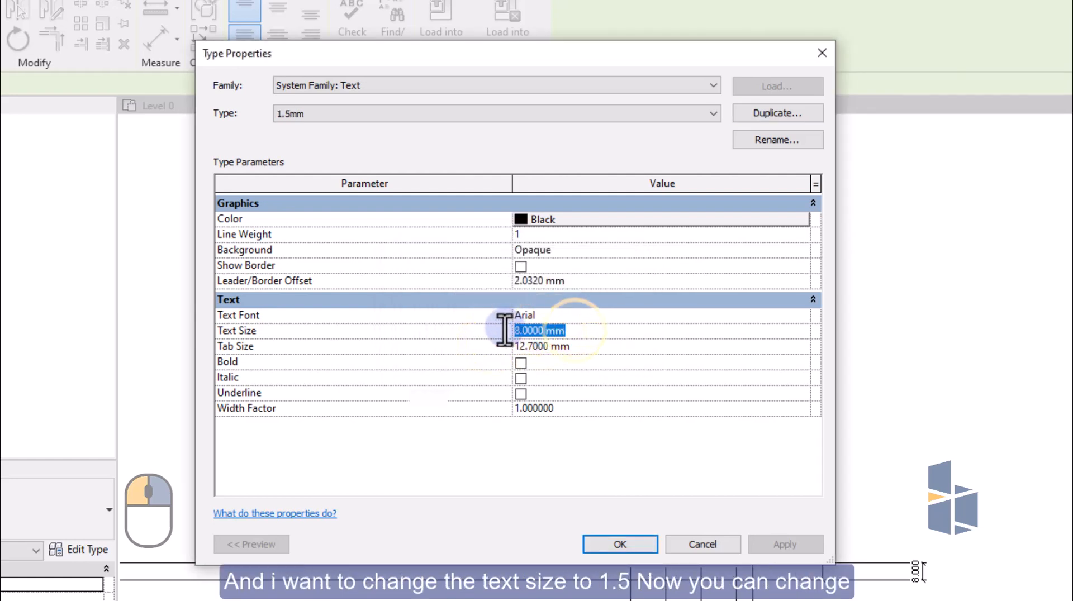
pyautogui.write('1.5')
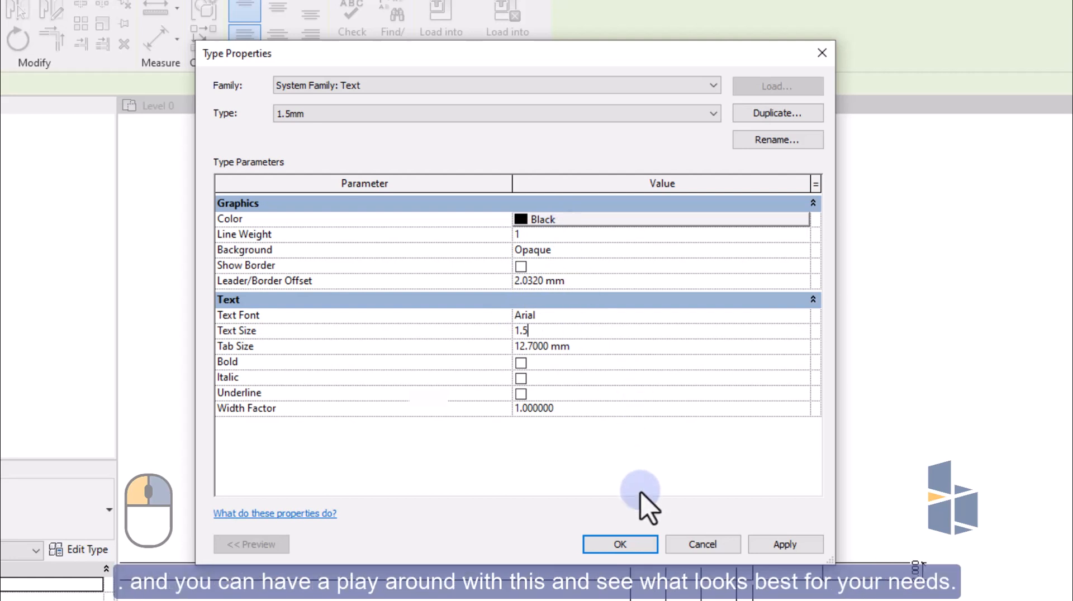
pyautogui.click(779, 545)
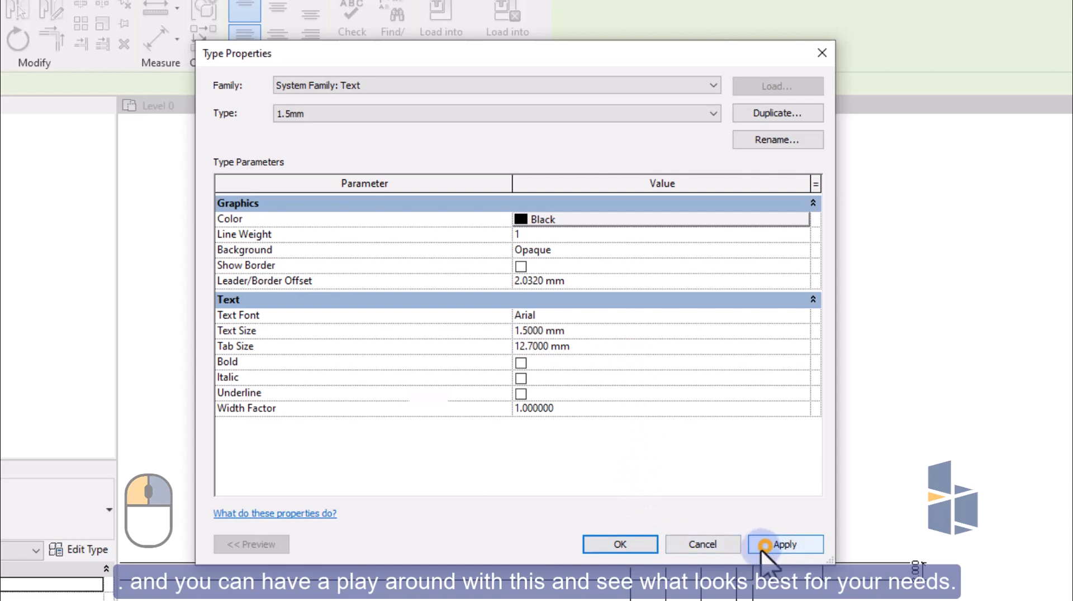
pyautogui.click(619, 545)
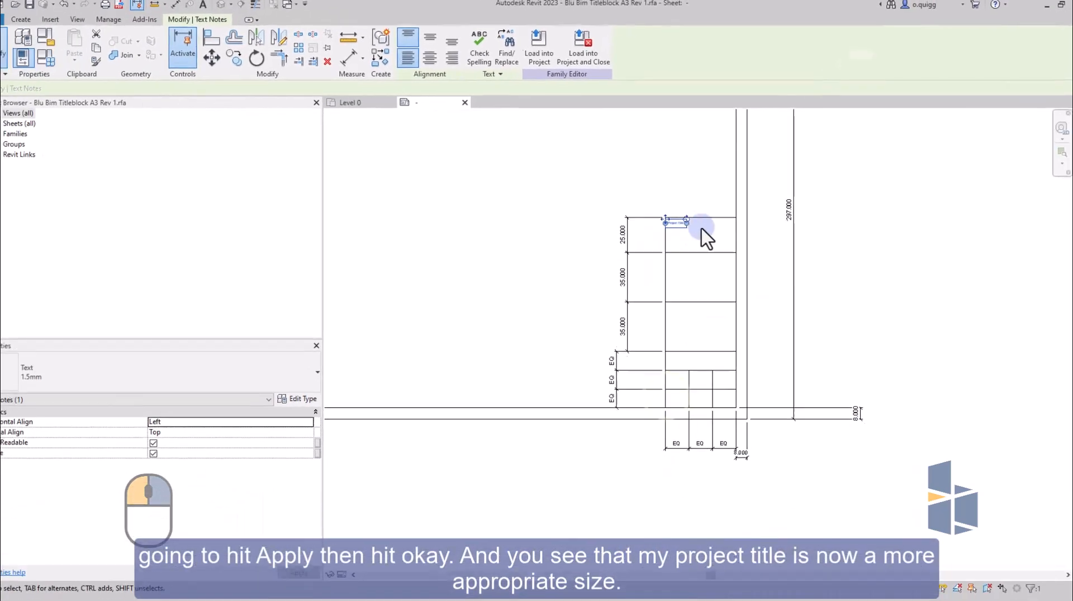
pyautogui.scroll(4, 699, 235)
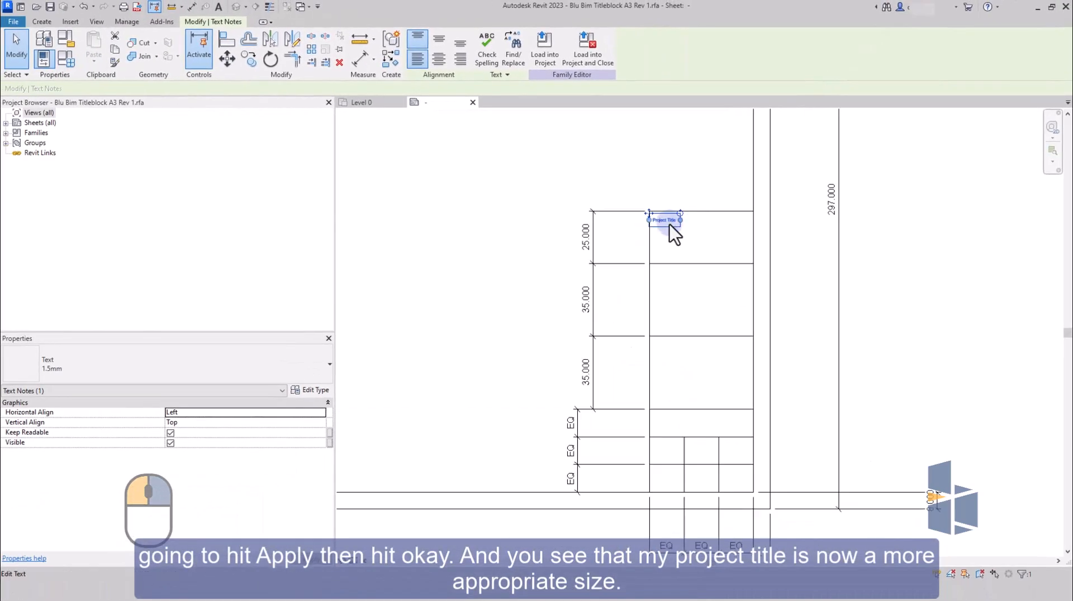
pyautogui.click(673, 260)
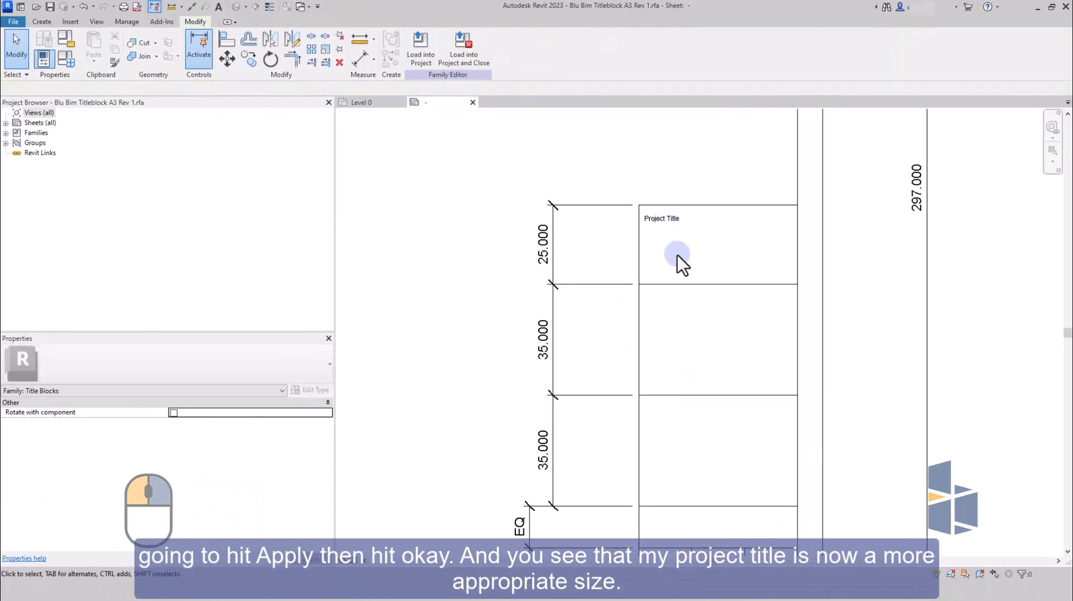
# Copy the Project Title heading from its box corner into the two 35 mm boxes and the first cell of each of the three bottom rows.
pyautogui.scroll(2, 677, 256)
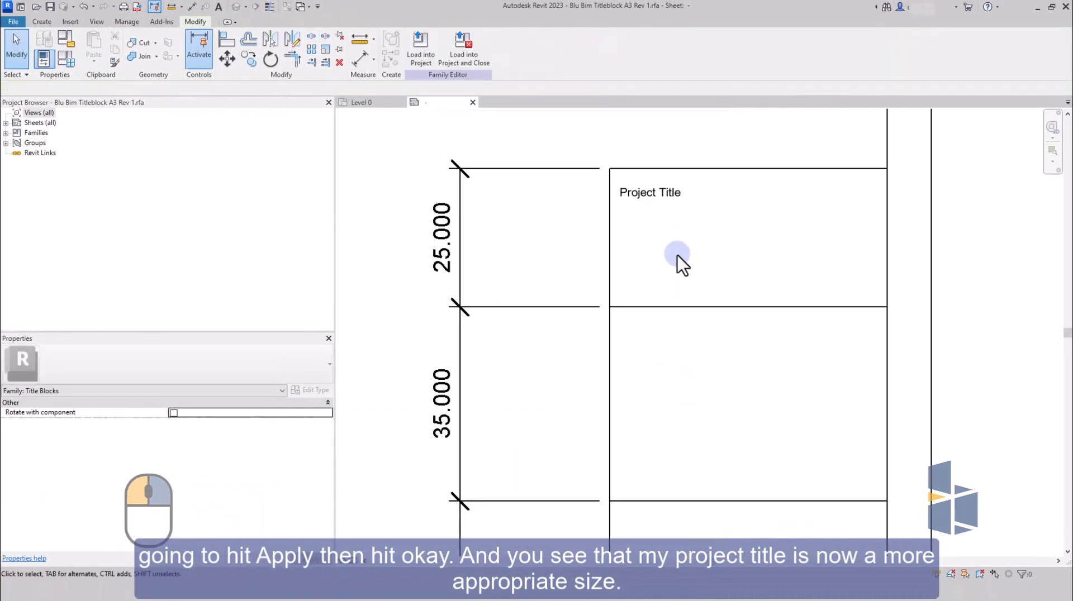
pyautogui.scroll(-2, 677, 255)
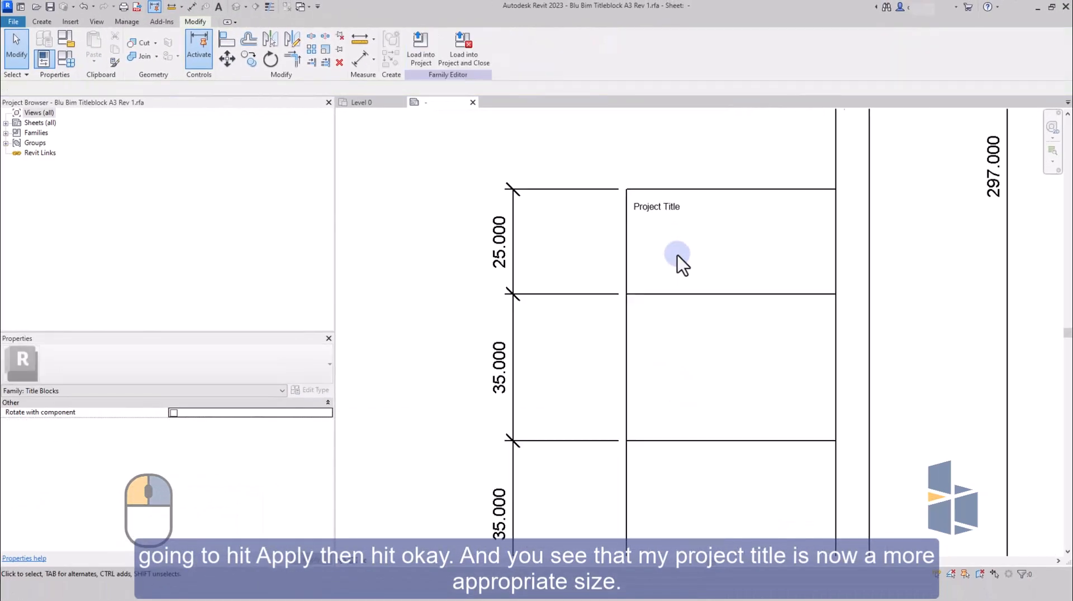
pyautogui.click(662, 219)
pyautogui.click(247, 63)
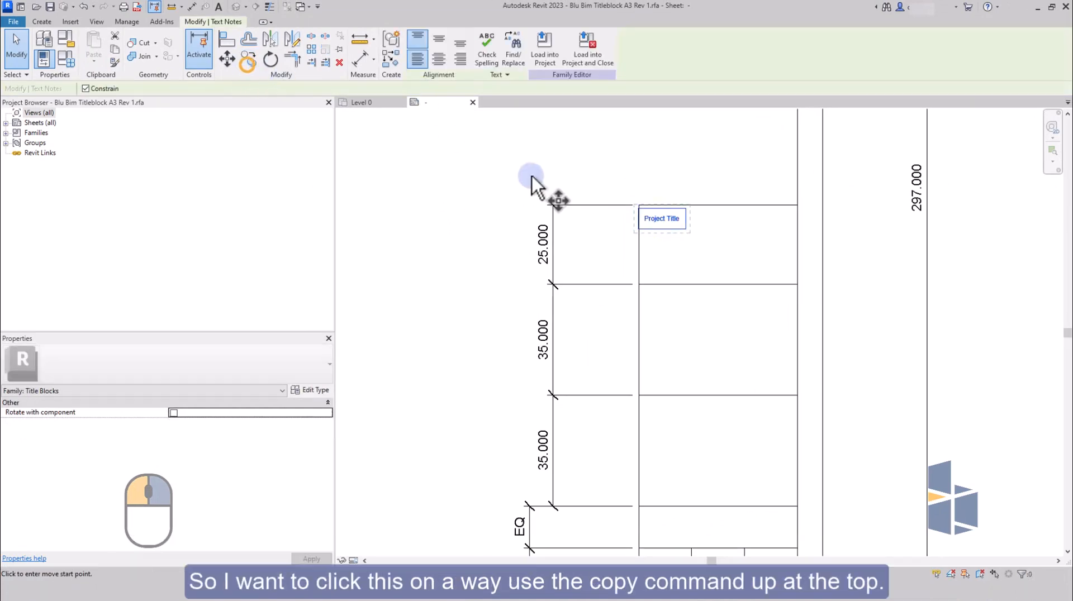
pyautogui.click(638, 205)
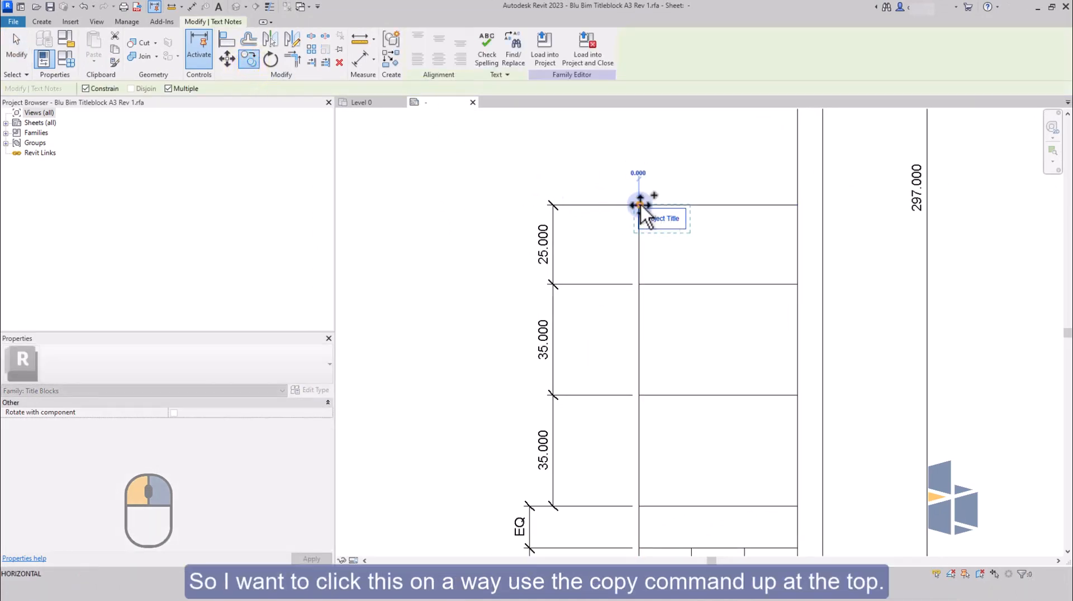
pyautogui.click(640, 285)
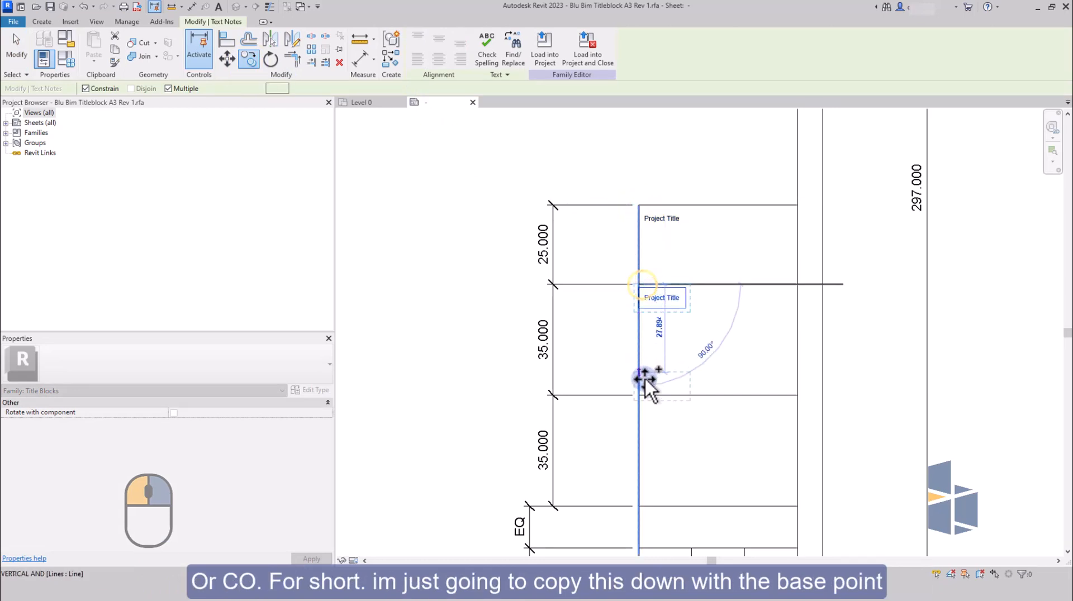
pyautogui.scroll(-3, 648, 330)
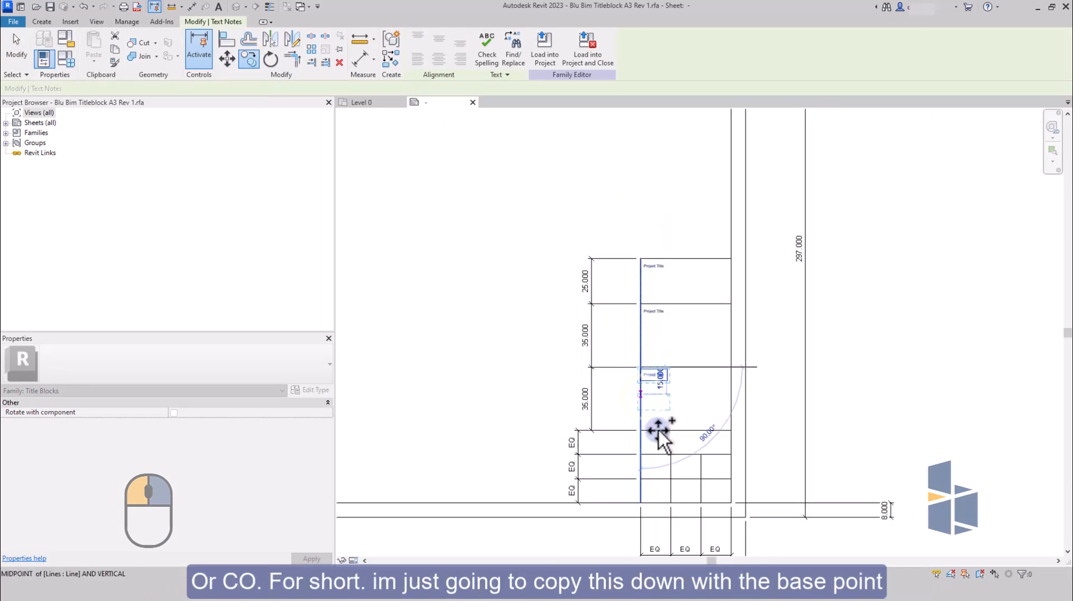
pyautogui.click(651, 413)
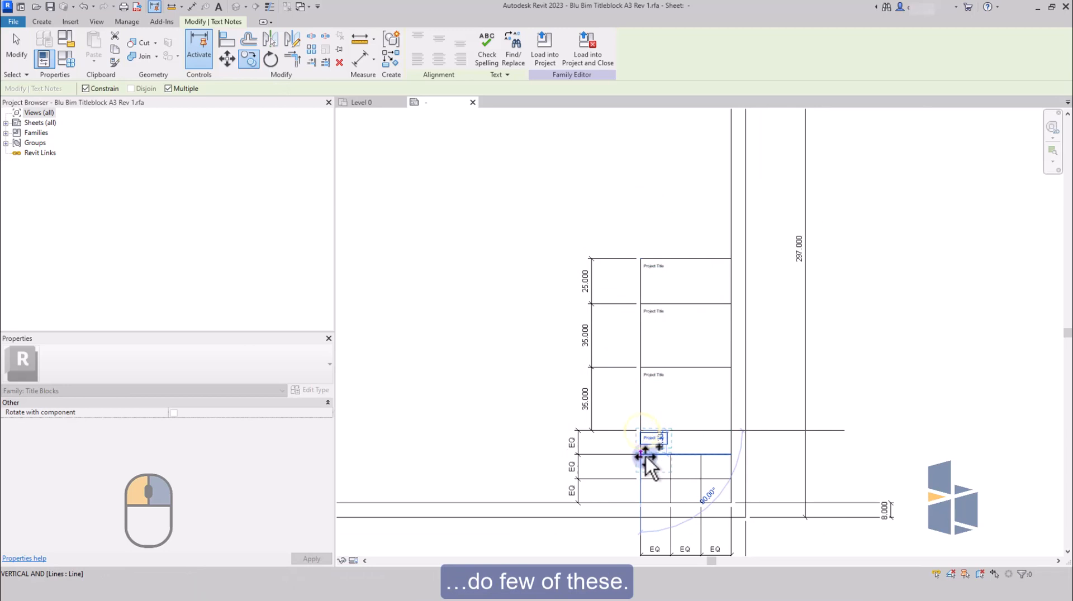
pyautogui.click(642, 452)
pyautogui.click(641, 479)
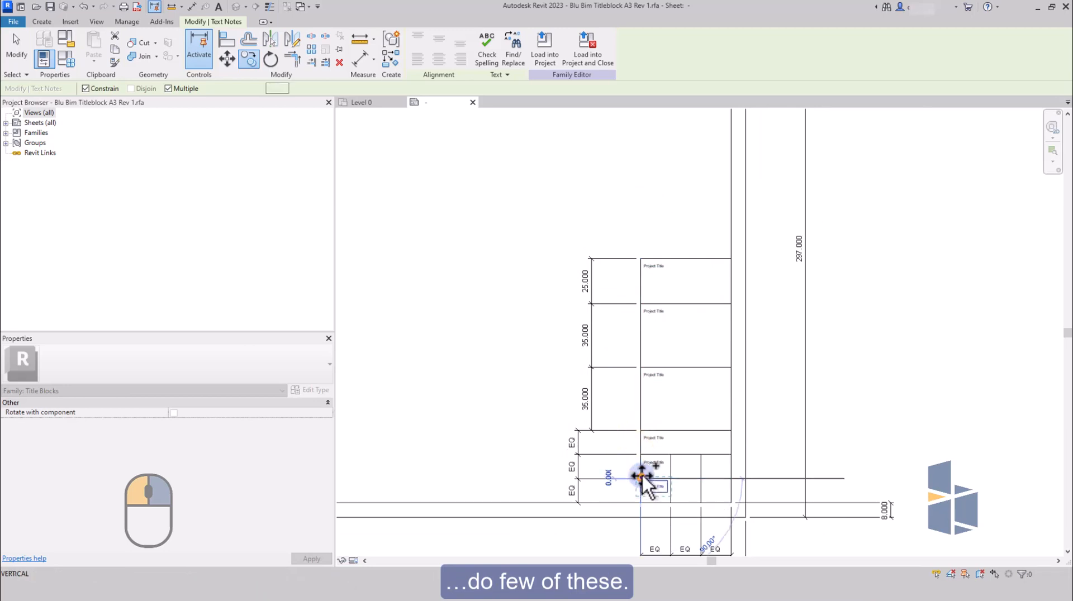
pyautogui.scroll(-3, 665, 299)
pyautogui.press('Escape')
pyautogui.press('Escape')
# Copy the Project Title headings in the first cells of the two bottom rows into the second and third cells of those rows.
pyautogui.scroll(4, 653, 433)
pyautogui.scroll(3, 659, 420)
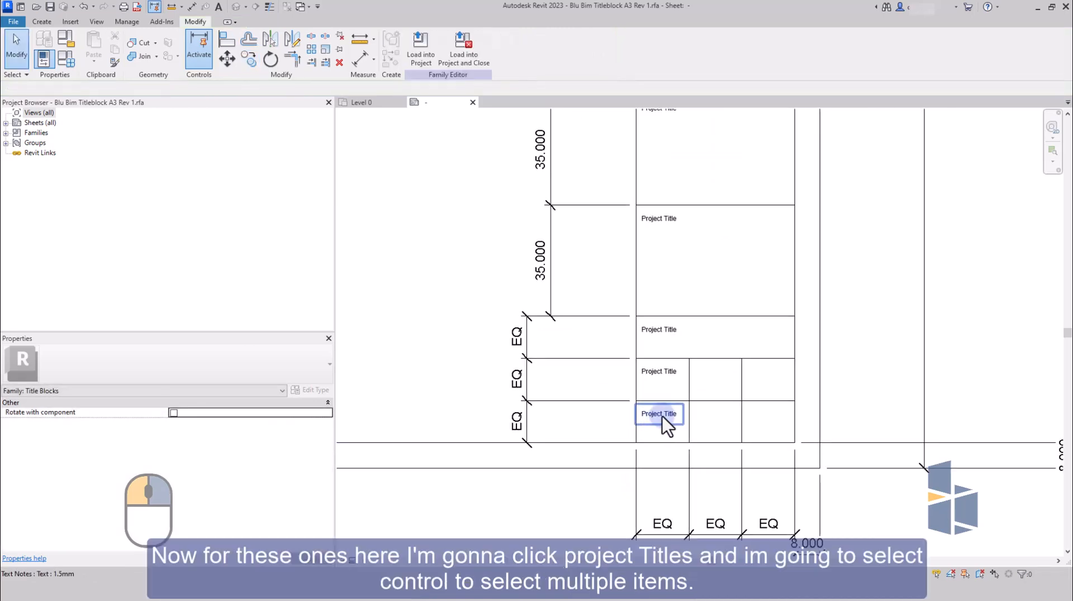
pyautogui.click(662, 417)
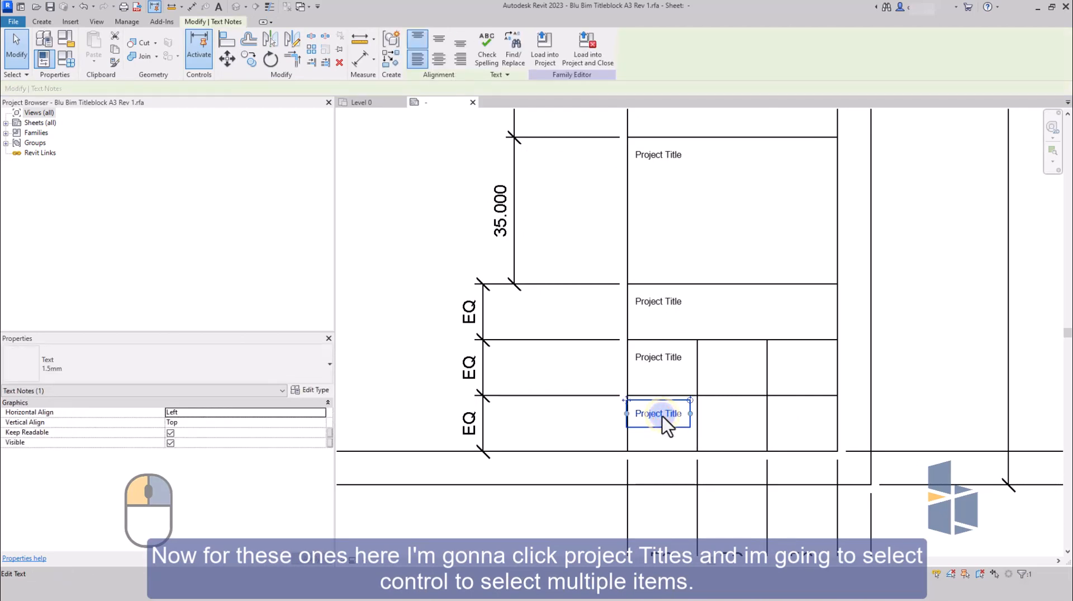
pyautogui.keyDown('ctrl'); pyautogui.click(656, 360); pyautogui.keyUp('ctrl')
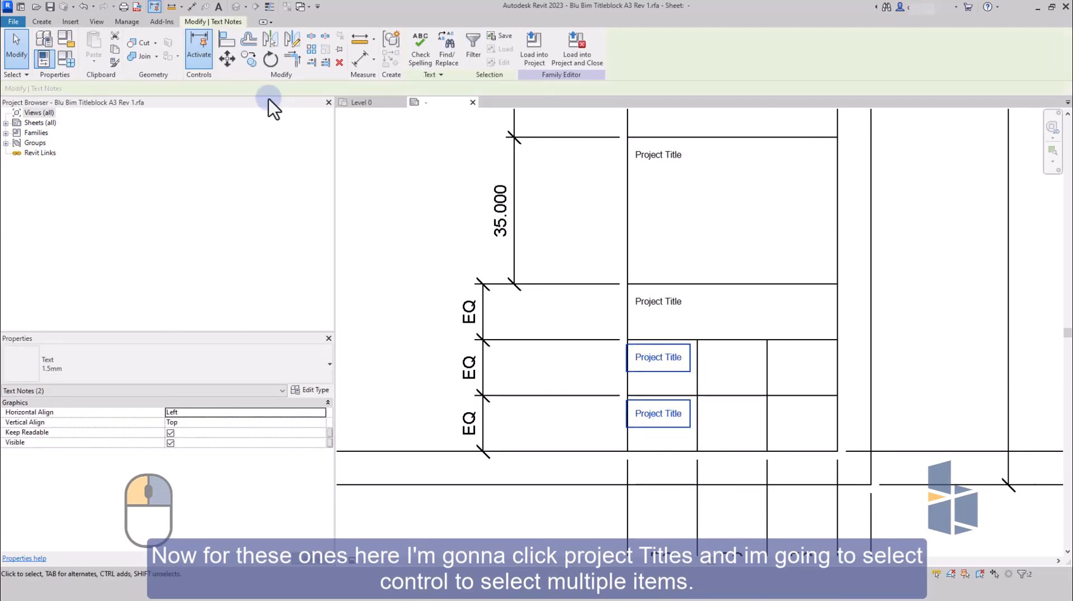
pyautogui.click(249, 58)
pyautogui.click(626, 339)
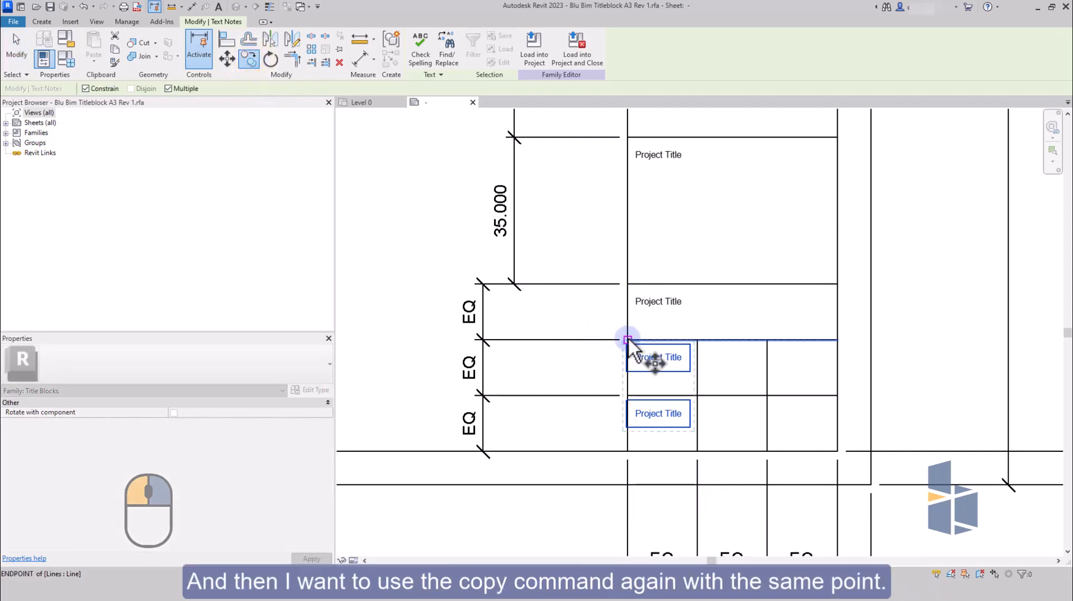
pyautogui.click(699, 340)
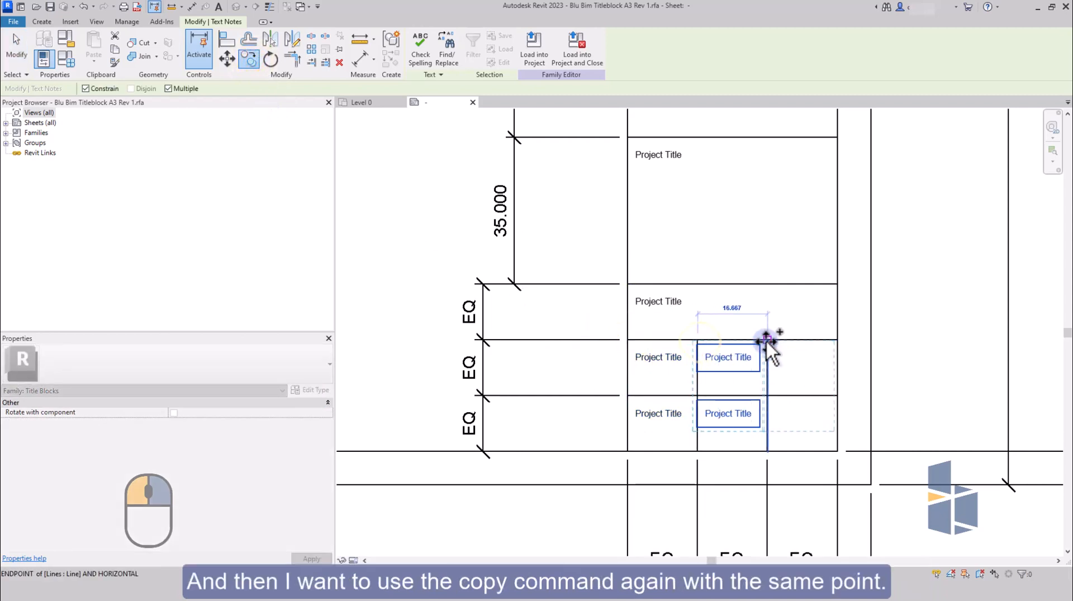
pyautogui.click(766, 339)
pyautogui.press('Escape')
pyautogui.press('Escape')
pyautogui.scroll(-5, 754, 369)
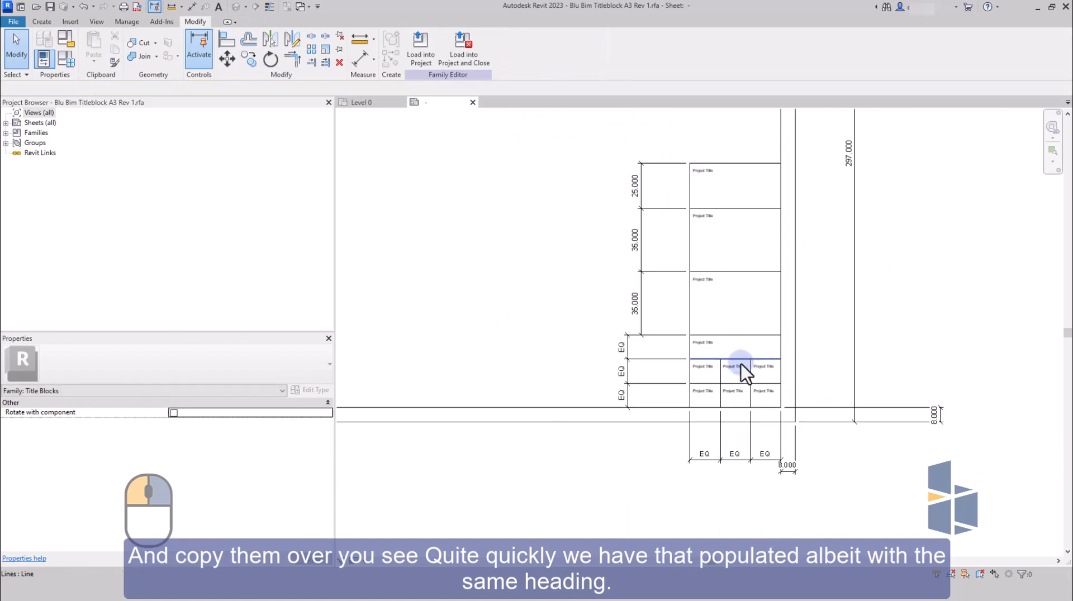
# Change the heading text in the upper 35 mm box to "Drawing Title".
pyautogui.scroll(5, 703, 212)
pyautogui.click(698, 242)
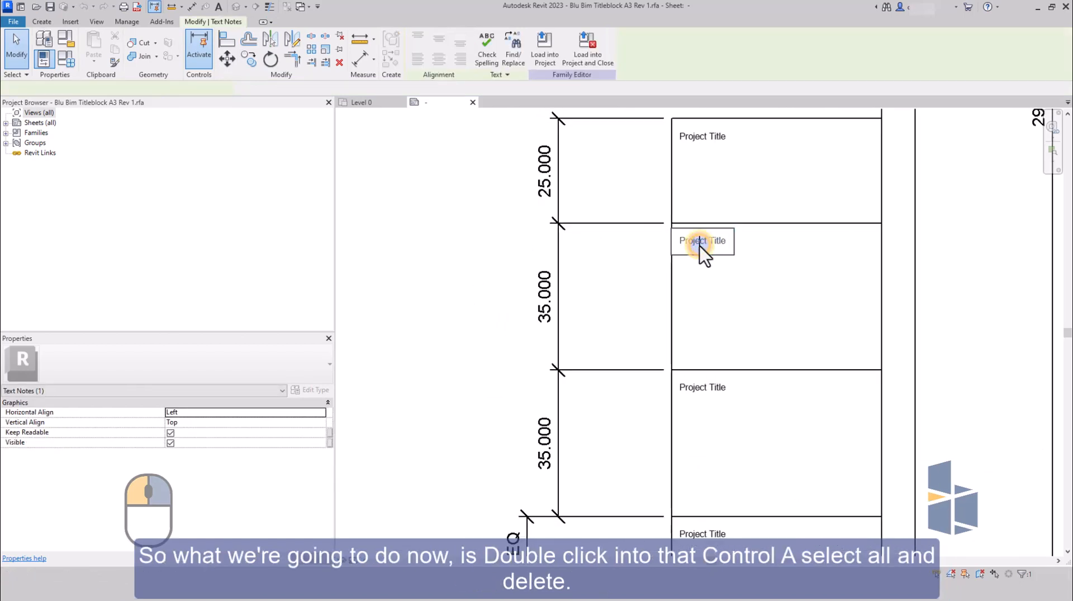
pyautogui.doubleClick(698, 245)
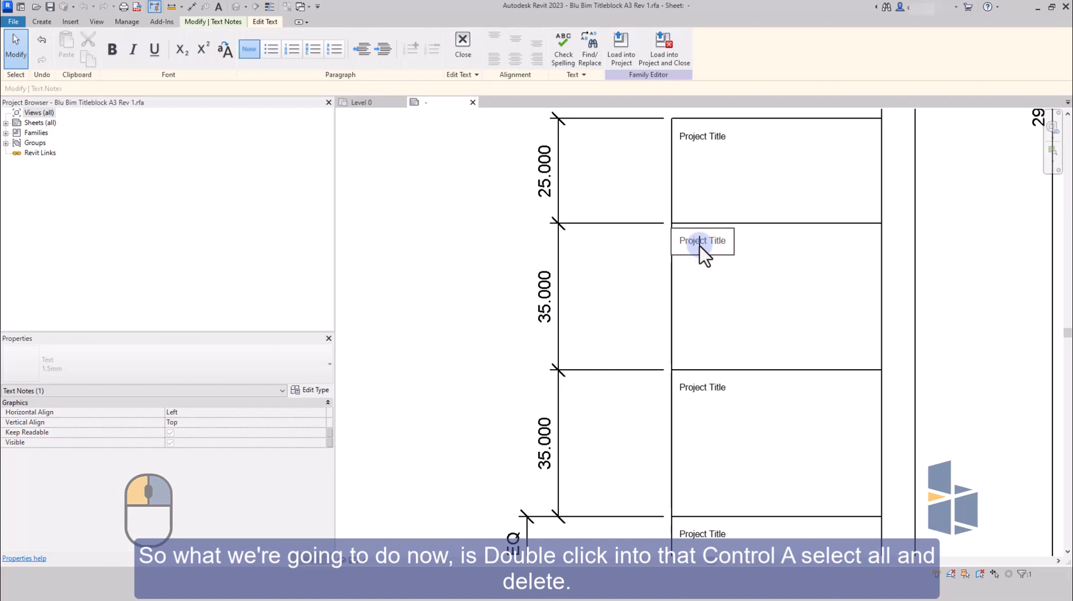
pyautogui.hotkey('ctrl', 'a')
pyautogui.press('Delete')
pyautogui.write('Drawing')
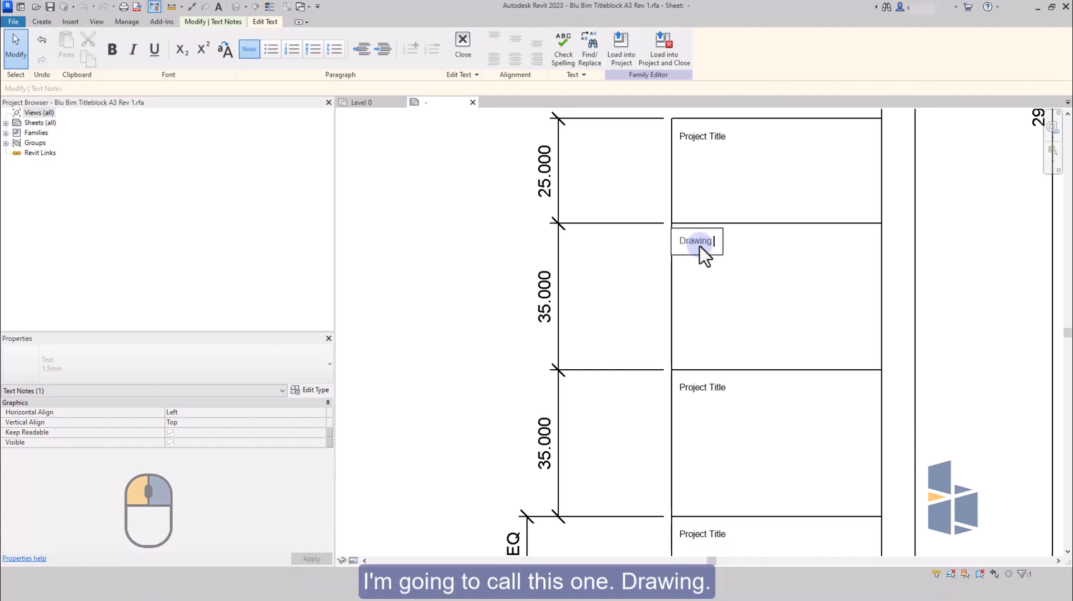
pyautogui.write(' T')
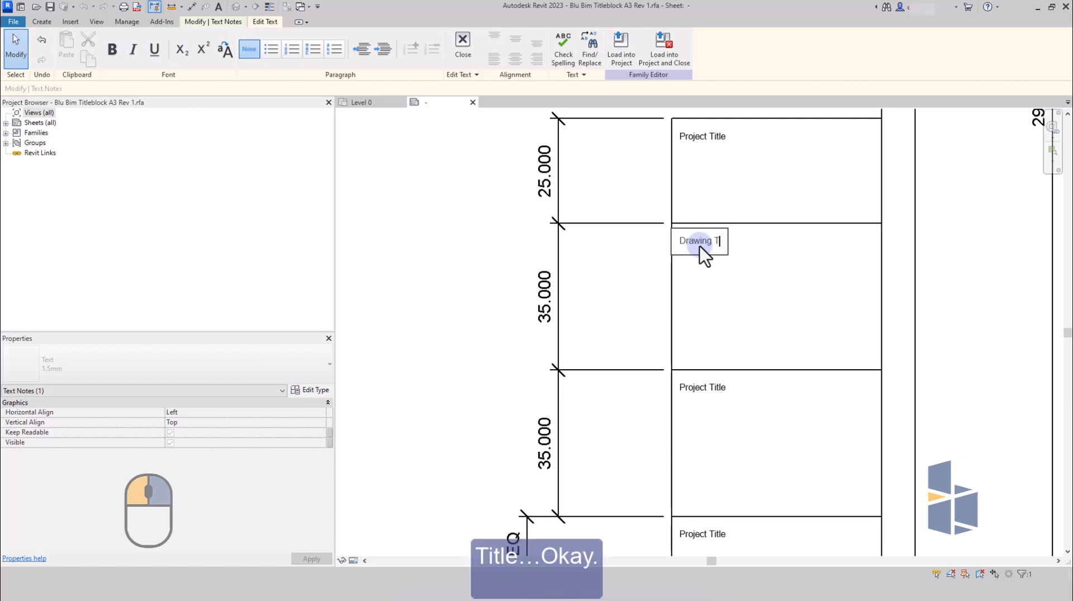
pyautogui.write('itle')
pyautogui.click(800, 411)
# Delete the Project Title heading from the lower 35 mm box.
pyautogui.moveTo(747, 407); pyautogui.dragTo(734, 356, button='middle')
pyautogui.scroll(1, 734, 356)
pyautogui.scroll(-3, 718, 375)
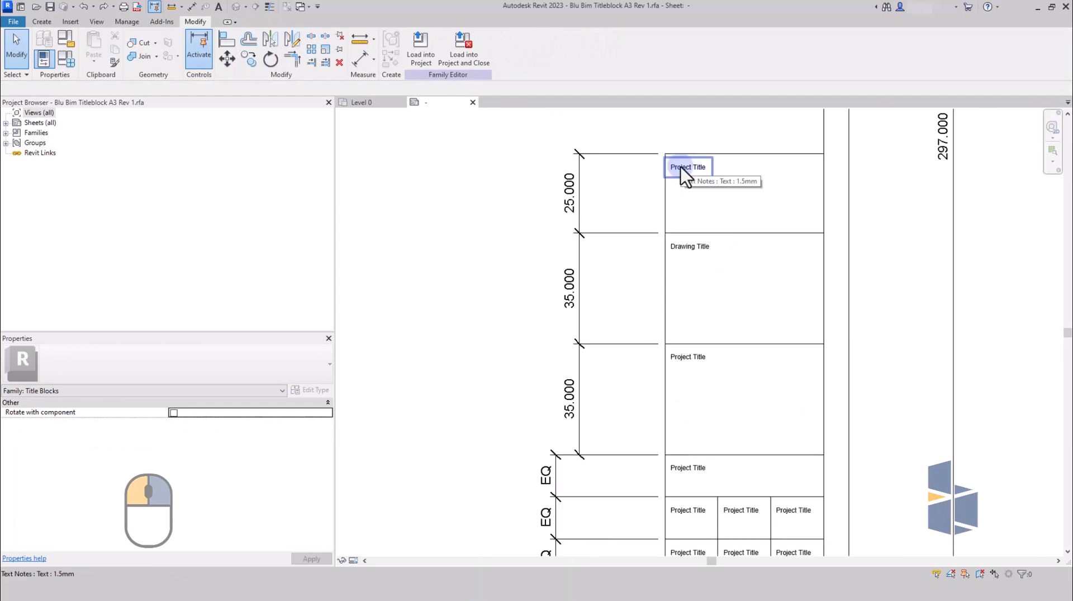
pyautogui.click(707, 362)
pyautogui.press('Delete')
# Move the uppermost Project Title heading into the upper 35 mm box and the Drawing Title heading into the lower 35 mm box, aligned to the box corners.
pyautogui.click(689, 247)
pyautogui.keyDown('ctrl'); pyautogui.click(685, 167); pyautogui.keyUp('ctrl')
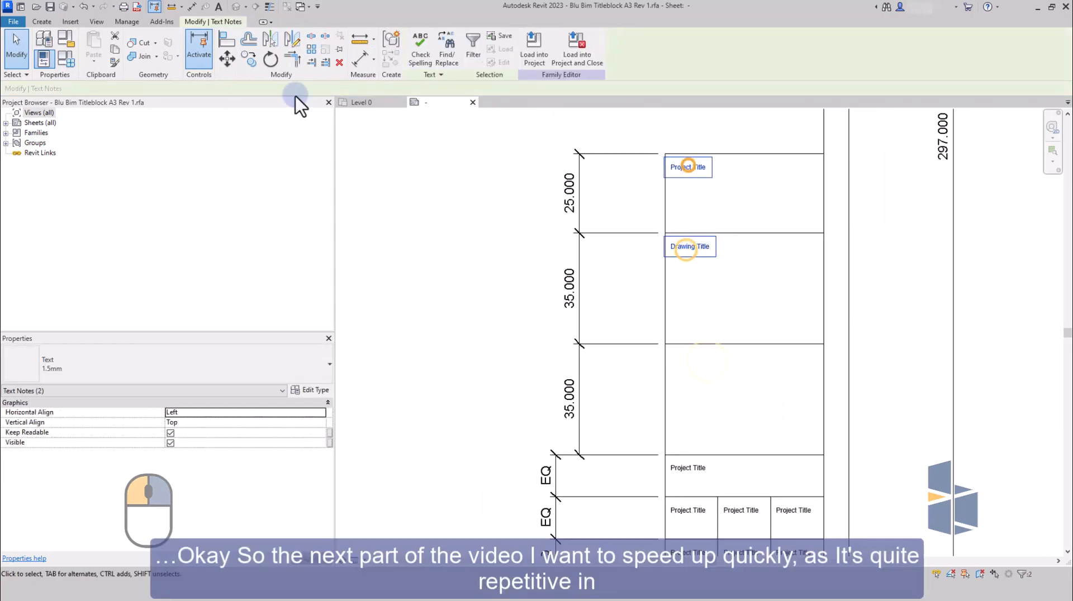
pyautogui.click(222, 59)
pyautogui.click(665, 152)
pyautogui.click(664, 233)
pyautogui.click(685, 324)
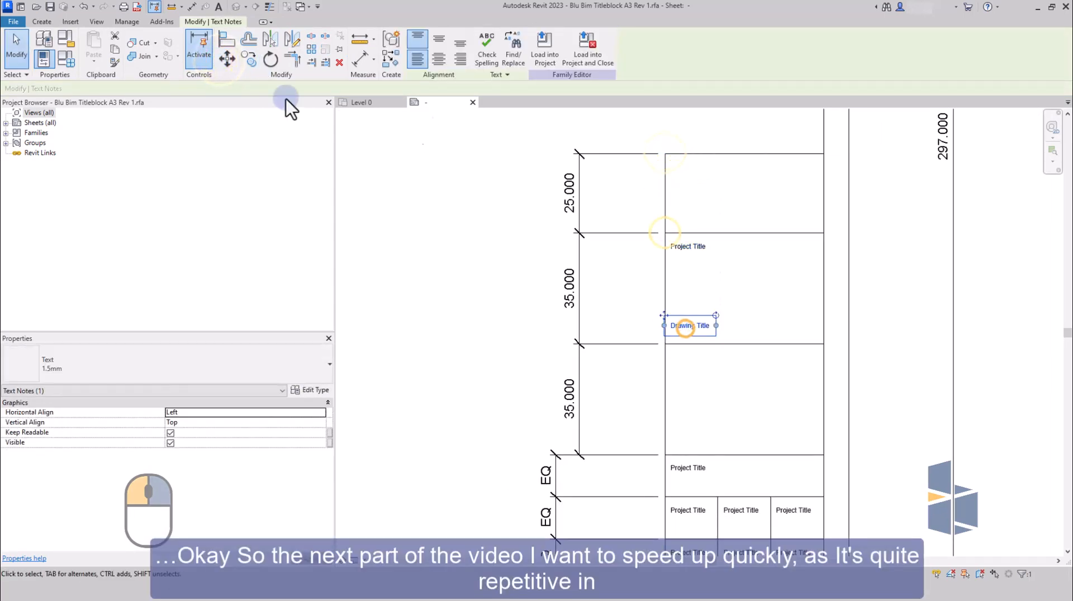
pyautogui.click(227, 59)
pyautogui.click(665, 310)
pyautogui.click(664, 343)
# Change the heading in the undivided row below the 35 mm boxes to "Client Name".
pyautogui.scroll(-1, 770, 398)
pyautogui.moveTo(770, 398); pyautogui.dragTo(787, 280, button='middle')
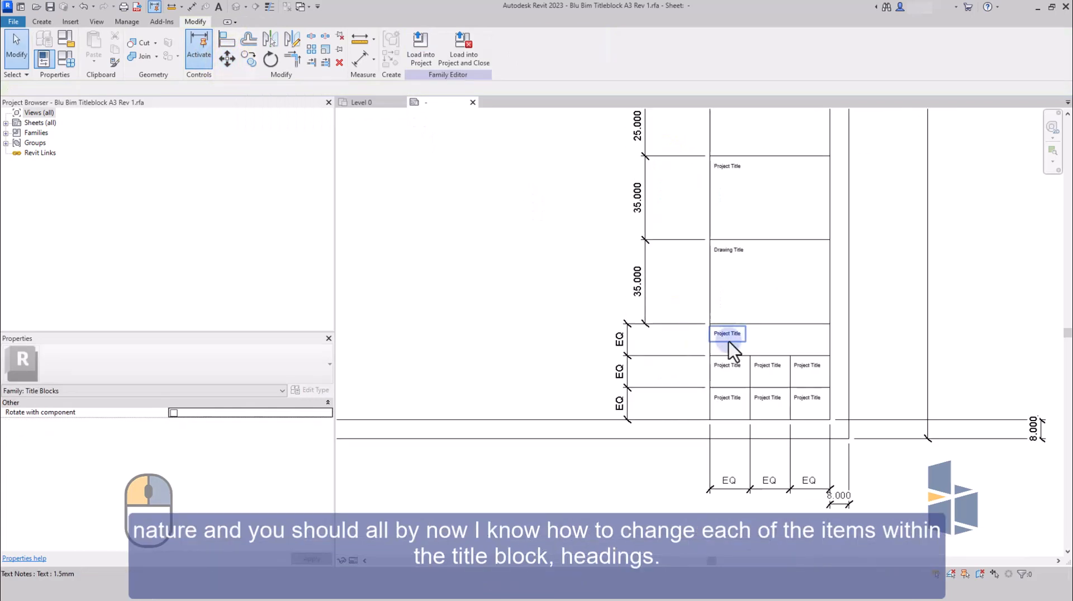
pyautogui.scroll(1, 727, 338)
pyautogui.doubleClick(728, 338)
pyautogui.moveTo(746, 333); pyautogui.dragTo(708, 331)
pyautogui.press('BackSpace')
pyautogui.write('Client Name')
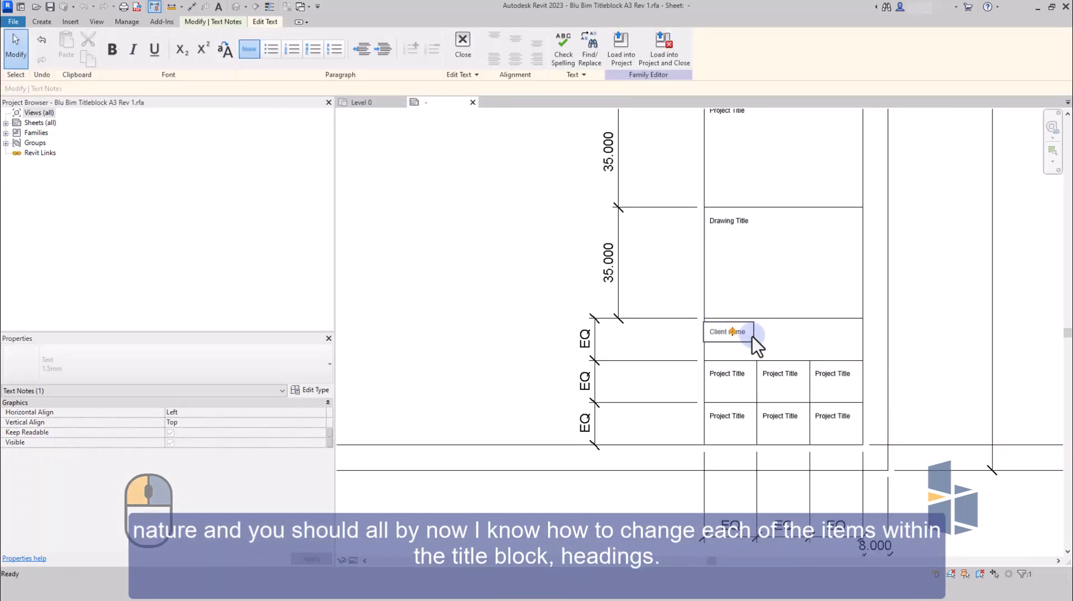
pyautogui.click(796, 348)
# Change the three headings in the row below Client Name to "Project Nr", "Drawing Nr" and "Revision".
pyautogui.doubleClick(738, 373)
pyautogui.press('BackSpace')
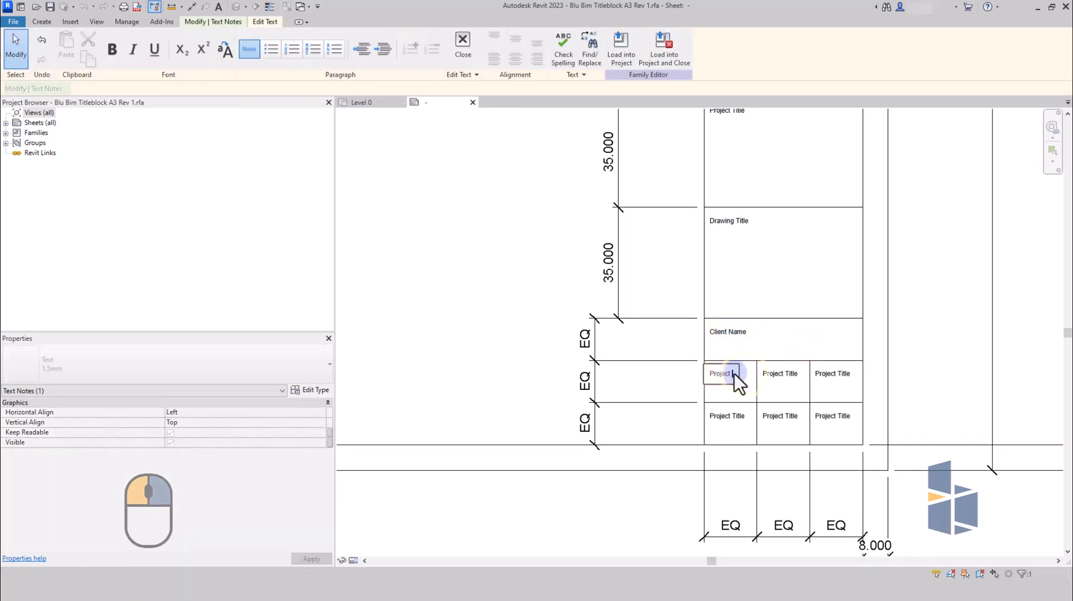
pyautogui.write('Nr')
pyautogui.click(777, 390)
pyautogui.doubleClick(782, 381)
pyautogui.write('Drawin')
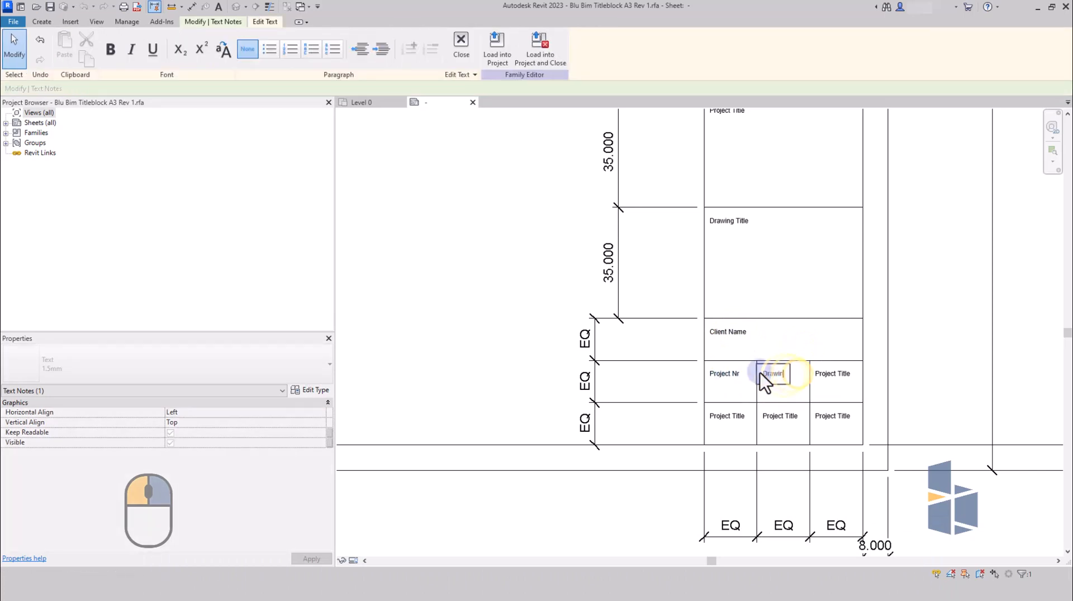
pyautogui.write('g number')
pyautogui.click(836, 376)
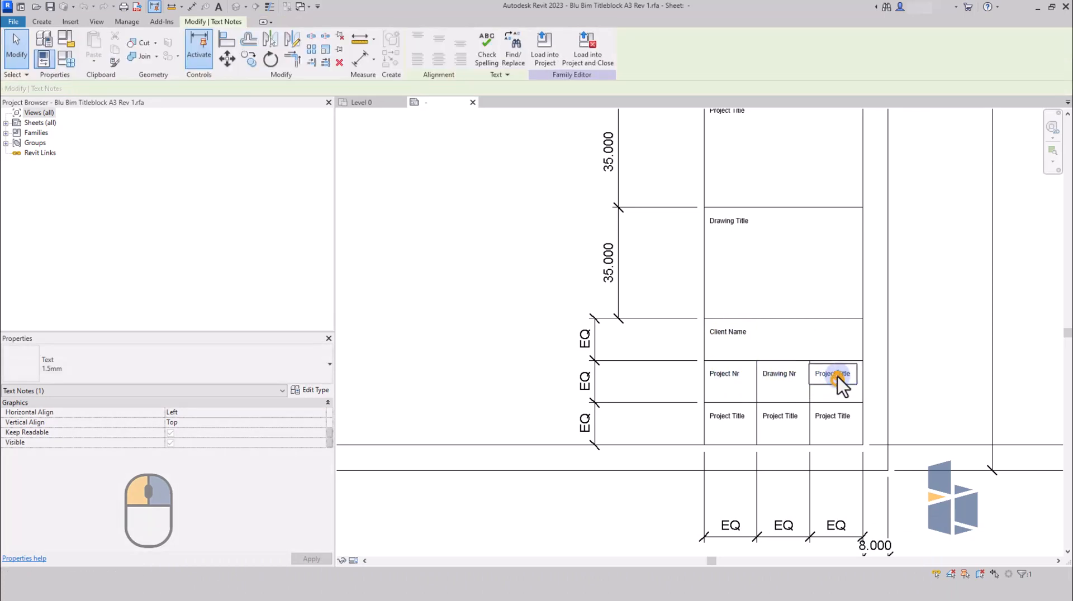
pyautogui.doubleClick(814, 371)
pyautogui.write('Revision')
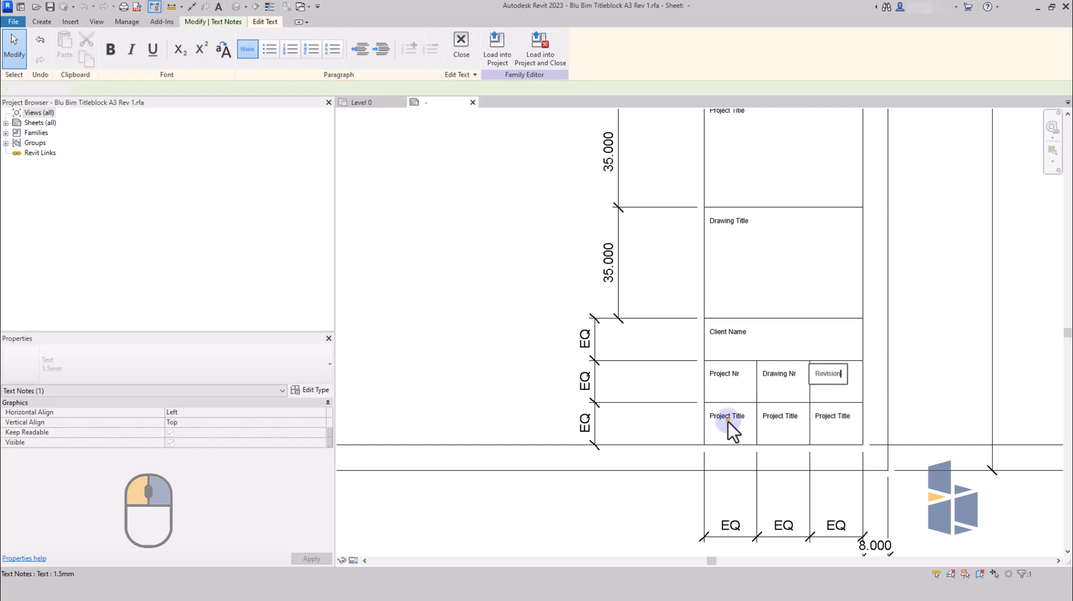
# Change the three headings in the lowest row of the column to "Scale", "Drawn by" and "Date".
pyautogui.click(728, 421)
pyautogui.doubleClick(720, 418)
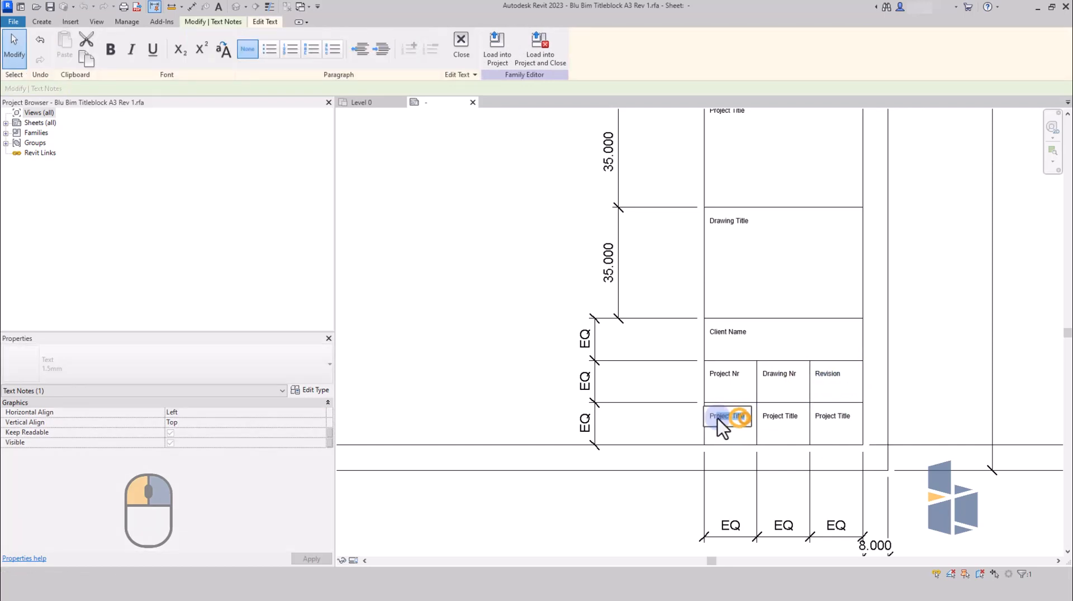
pyautogui.write('Scale')
pyautogui.doubleClick(762, 416)
pyautogui.write('Drawn by')
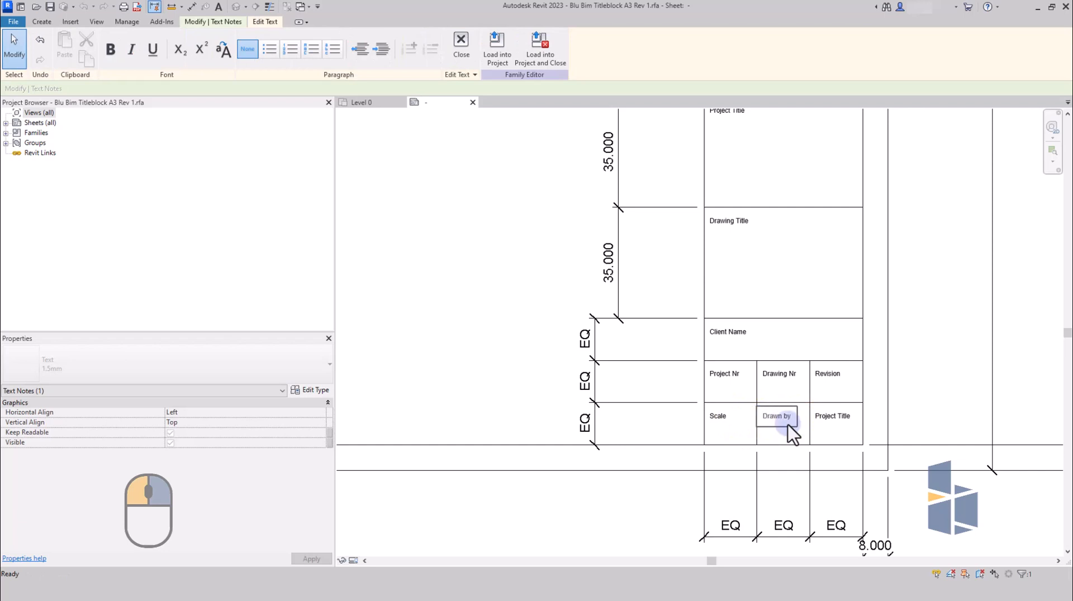
pyautogui.click(824, 417)
pyautogui.doubleClick(825, 416)
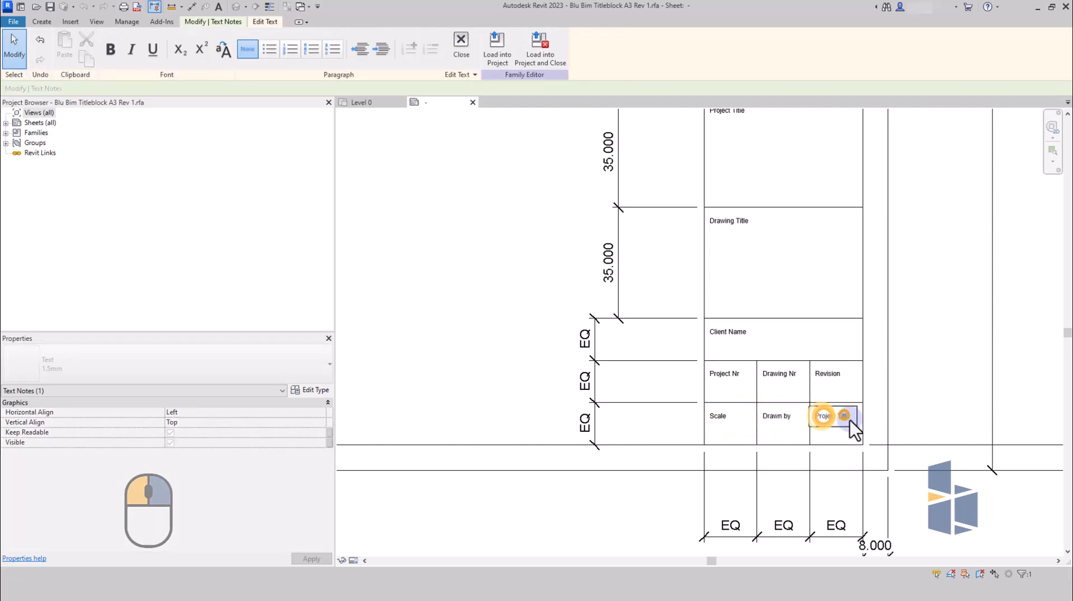
pyautogui.moveTo(850, 418); pyautogui.dragTo(819, 415)
pyautogui.write('Date')
pyautogui.click(904, 405)
pyautogui.click(904, 405)
# Nudge all nine headings together up and to the left, close to the upper left corners of their boxes.
pyautogui.scroll(-1, 838, 444)
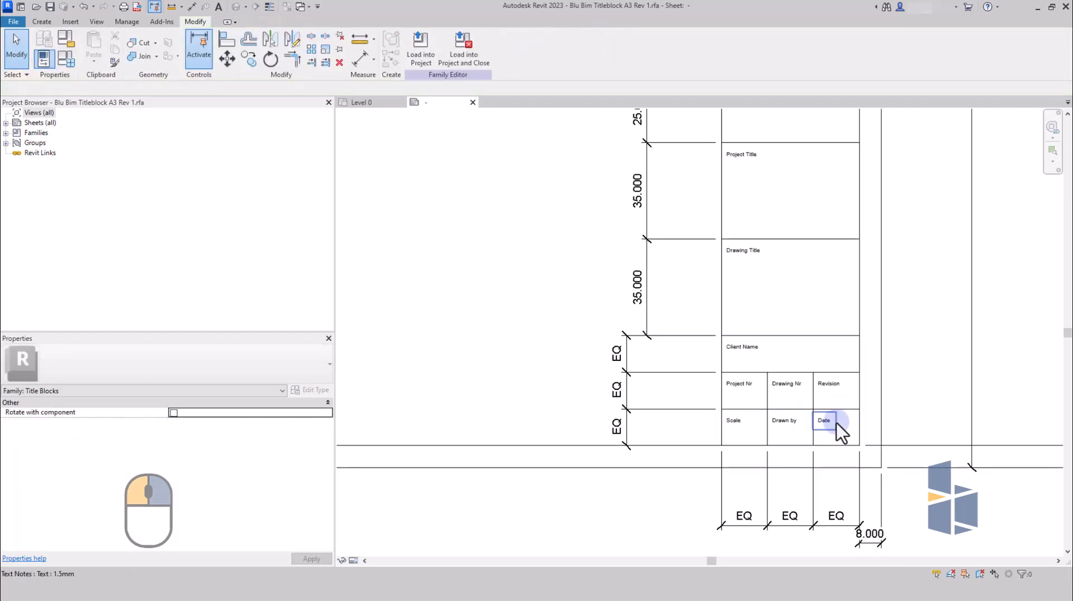
pyautogui.click(830, 418)
pyautogui.keyDown('ctrl'); pyautogui.click(830, 387); pyautogui.keyUp('ctrl')
pyautogui.keyDown('ctrl'); pyautogui.click(786, 385); pyautogui.keyUp('ctrl')
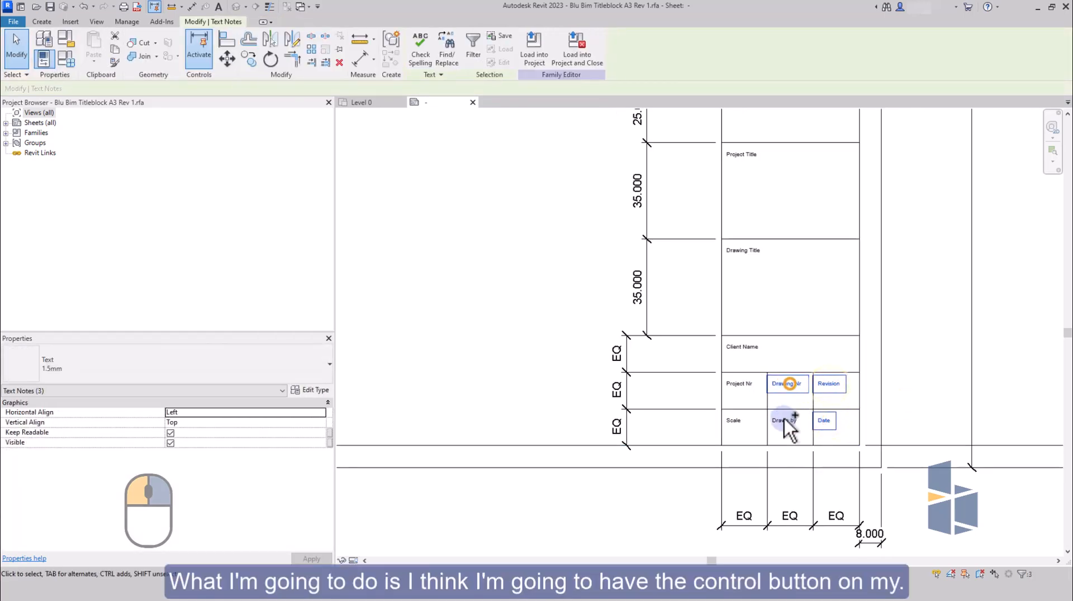
pyautogui.keyDown('ctrl'); pyautogui.click(785, 420); pyautogui.keyUp('ctrl')
pyautogui.keyDown('ctrl'); pyautogui.click(739, 423); pyautogui.keyUp('ctrl')
pyautogui.keyDown('ctrl'); pyautogui.click(737, 385); pyautogui.keyUp('ctrl')
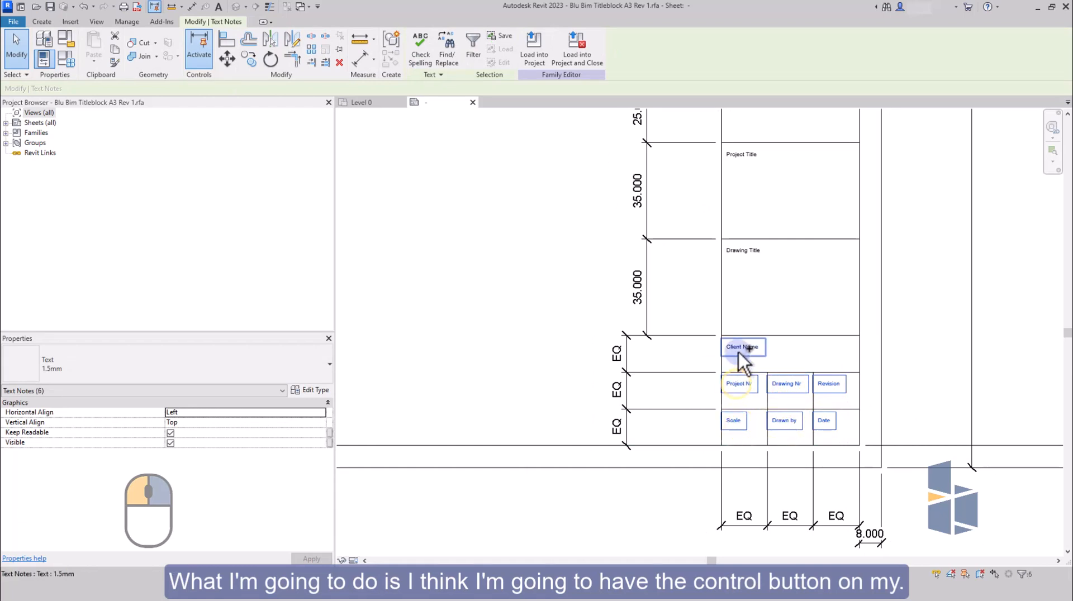
pyautogui.keyDown('ctrl'); pyautogui.click(742, 349); pyautogui.keyUp('ctrl')
pyautogui.keyDown('ctrl'); pyautogui.click(747, 252); pyautogui.keyUp('ctrl')
pyautogui.keyDown('ctrl'); pyautogui.click(743, 153); pyautogui.keyUp('ctrl')
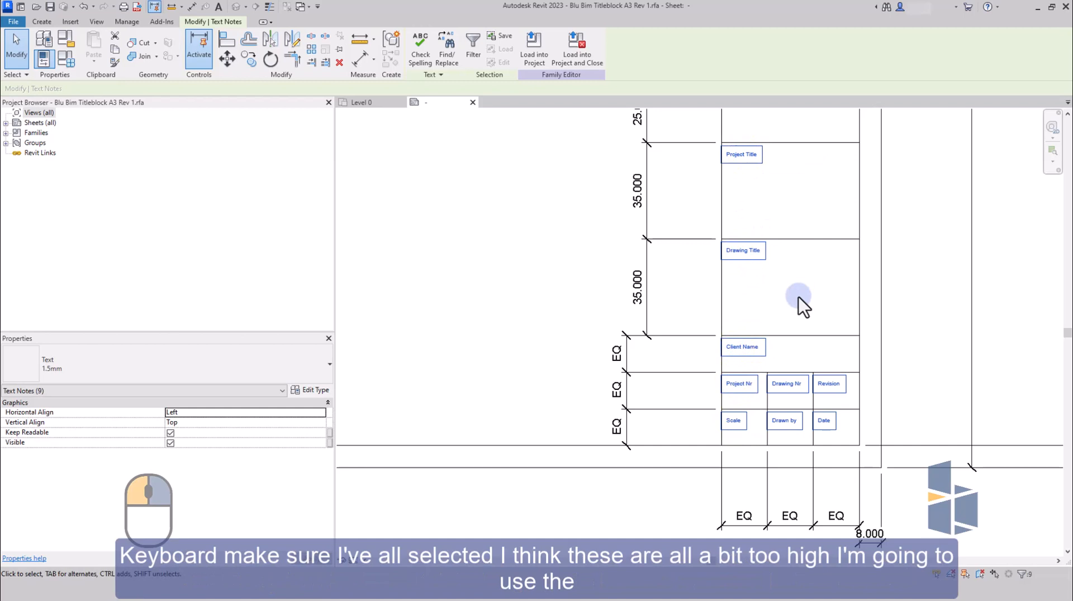
pyautogui.press('Up')
pyautogui.press('Up')
pyautogui.press('Up')
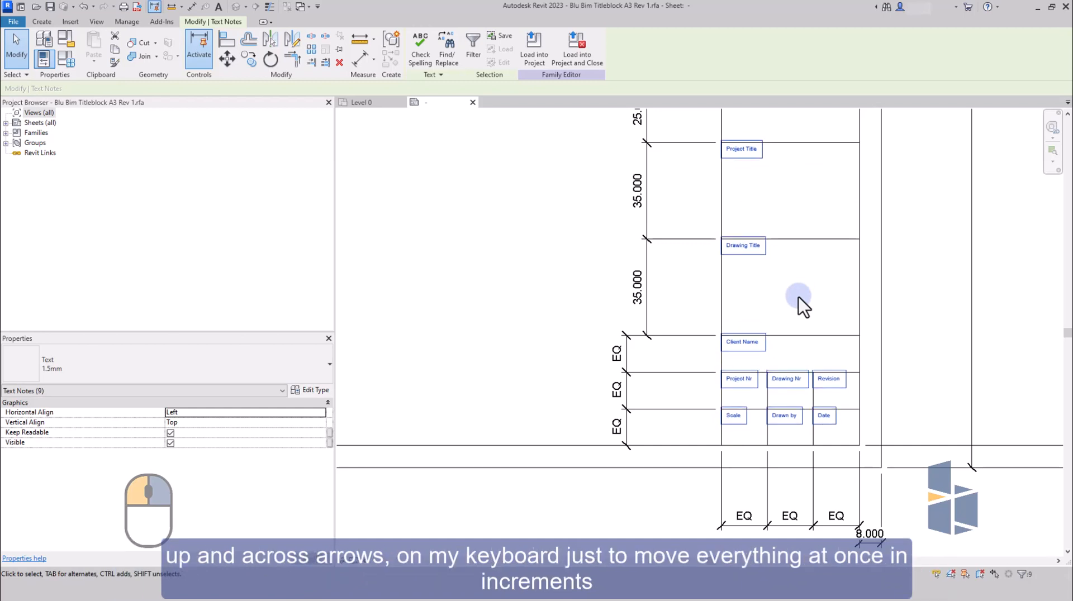
pyautogui.press('Left')
pyautogui.press('Left')
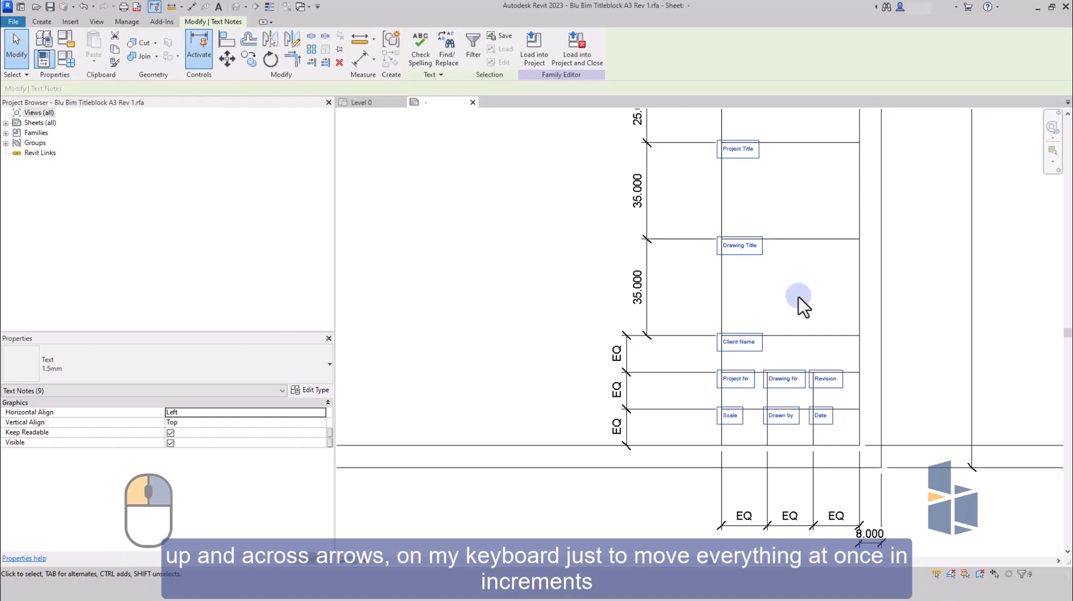
pyautogui.click(900, 340)
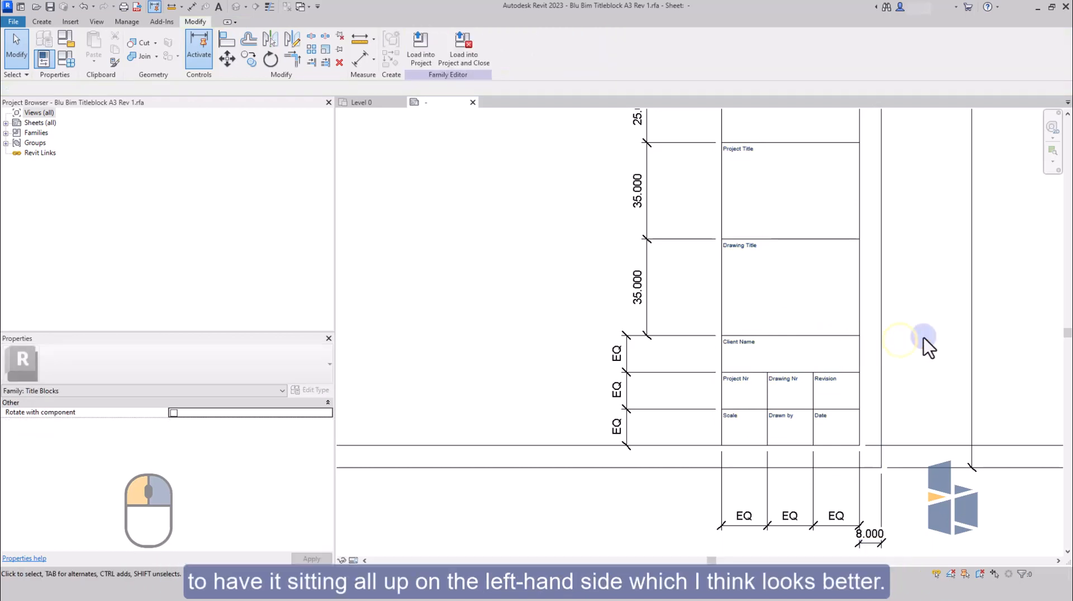
# Start a new label inside the Project Title box of the information column.
pyautogui.scroll(-2, 925, 340)
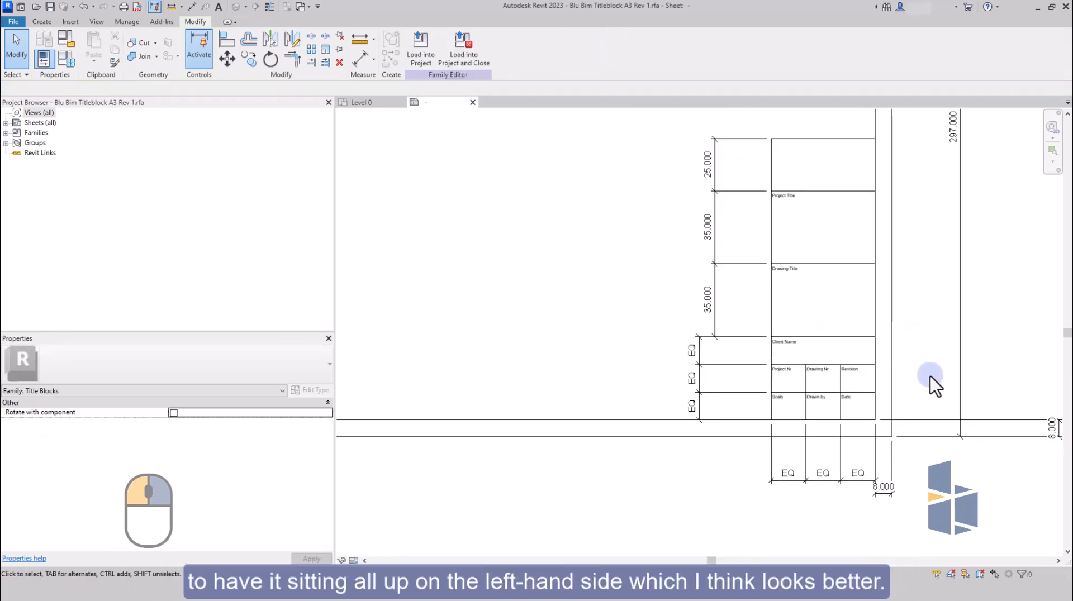
pyautogui.scroll(-1, 846, 414)
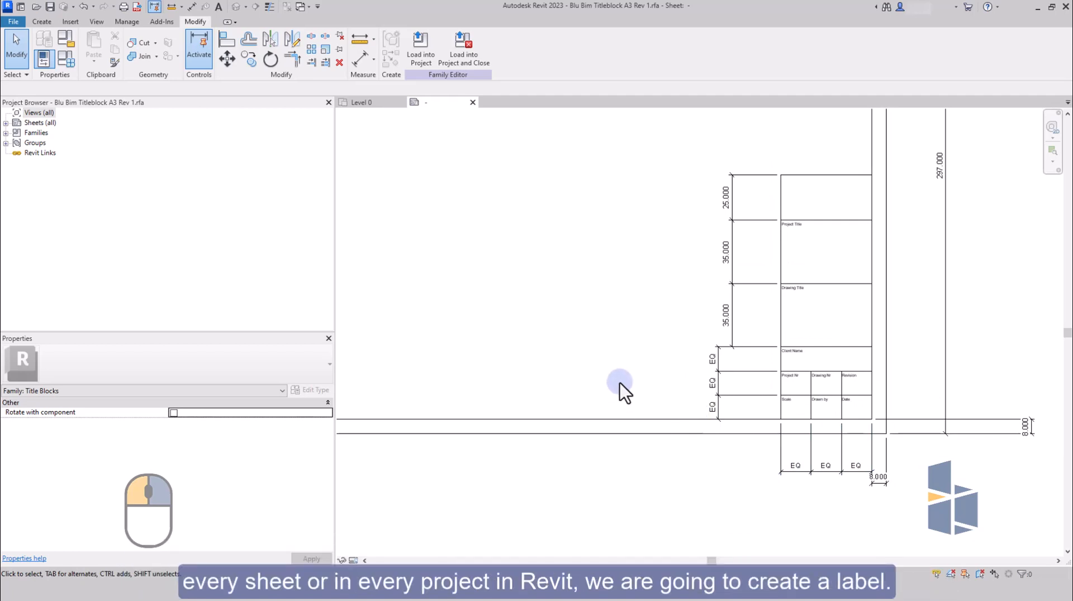
pyautogui.click(45, 24)
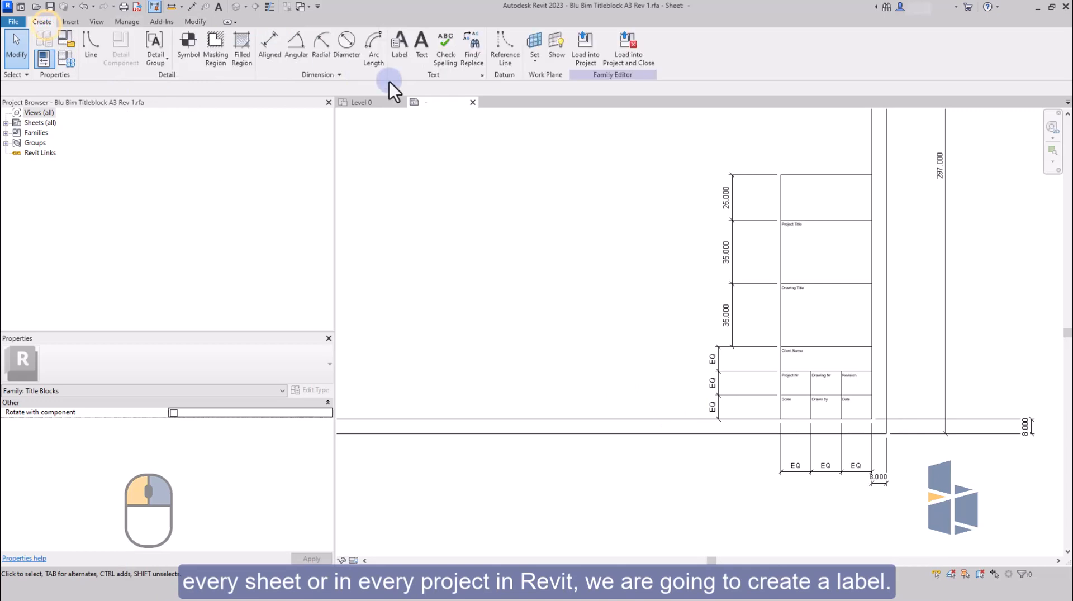
pyautogui.click(404, 59)
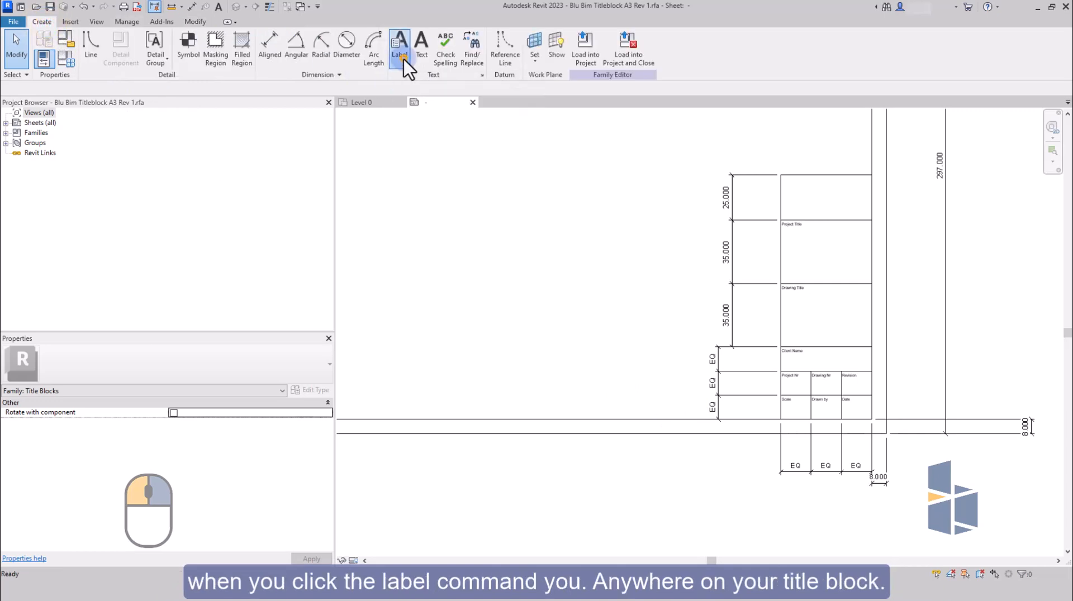
pyautogui.click(788, 249)
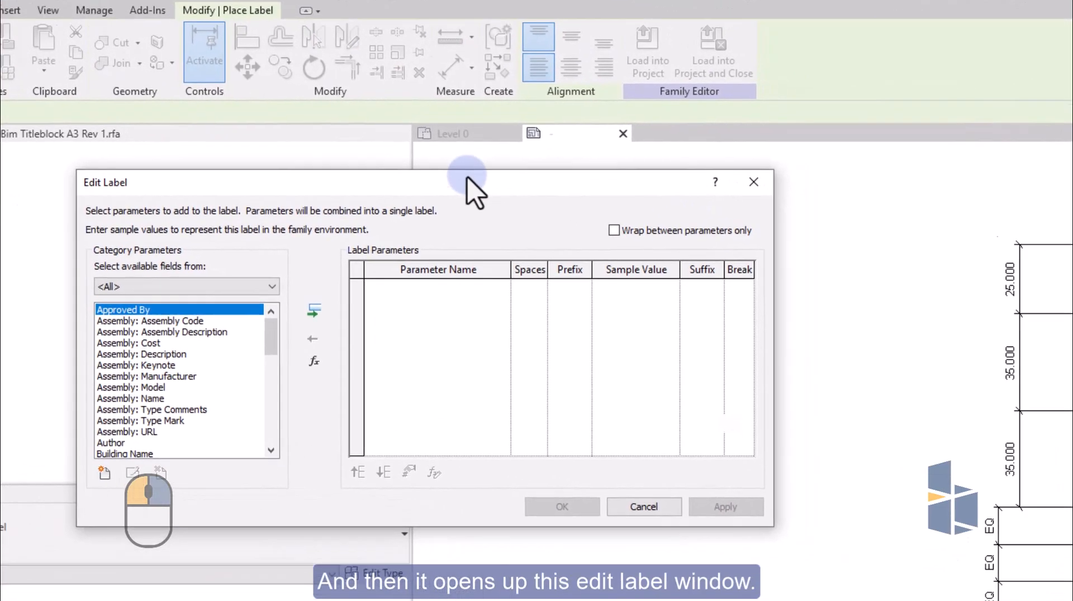
pyautogui.moveTo(564, 204); pyautogui.dragTo(952, 196)
pyautogui.moveTo(595, 115); pyautogui.dragTo(574, 125)
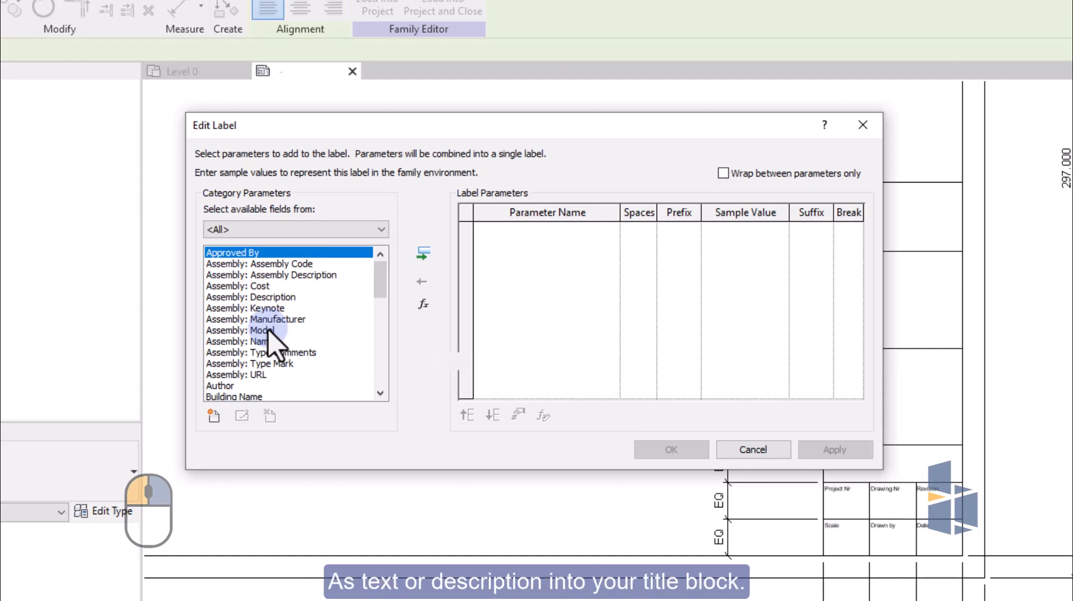
# Add the Project Name parameter to the new label and finish placing it.
pyautogui.scroll(-1, 267, 330)
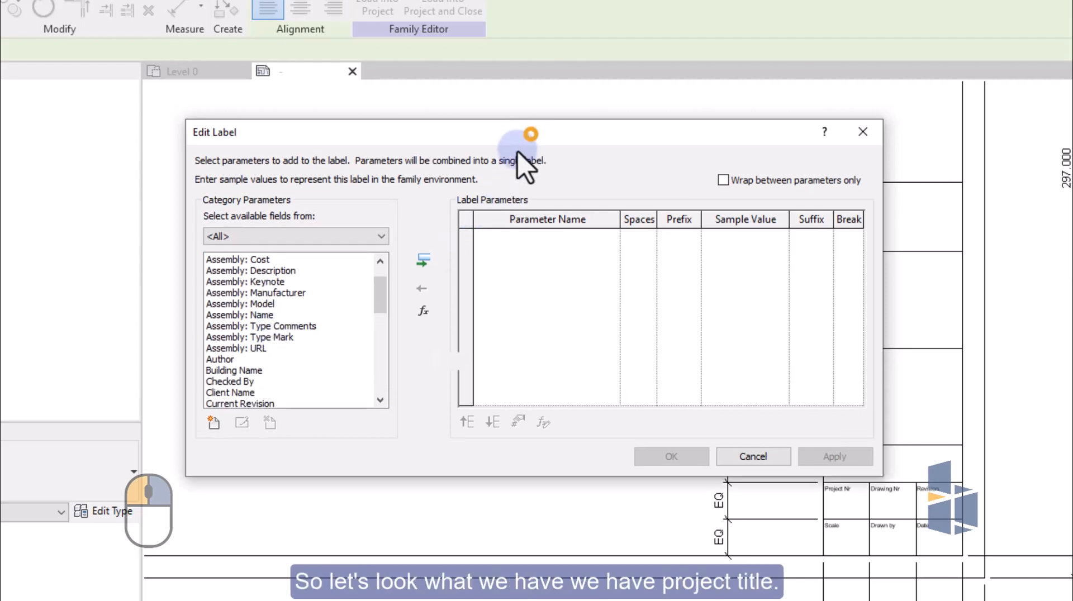
pyautogui.moveTo(528, 133)
pyautogui.mouseDown()
pyautogui.moveTo(377, 101)
pyautogui.moveTo(386, 126)
pyautogui.mouseUp()
pyautogui.scroll(-7, 175, 356)
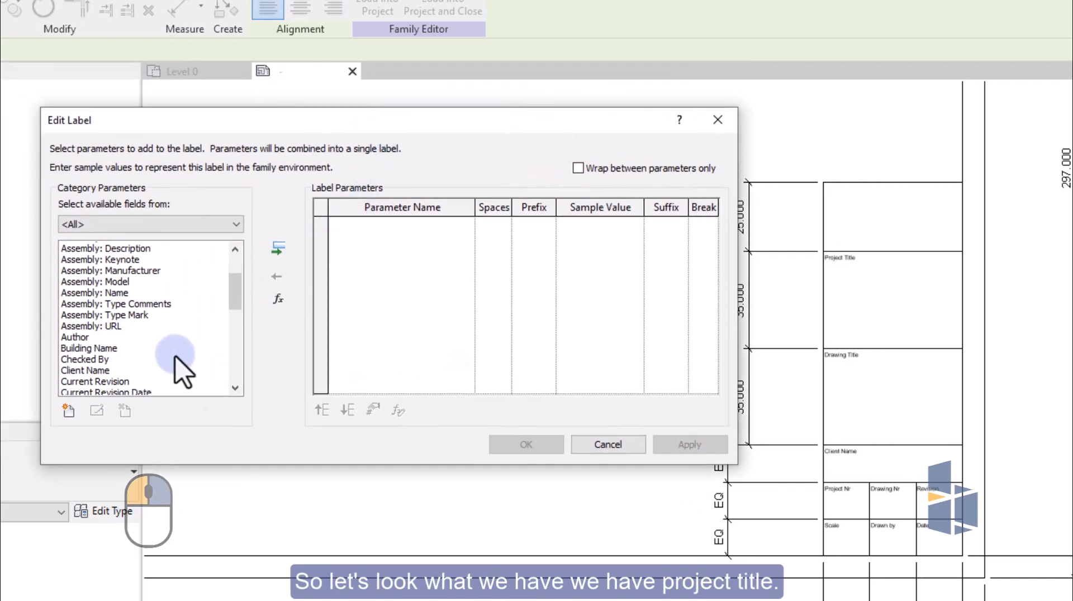
pyautogui.scroll(-3, 173, 353)
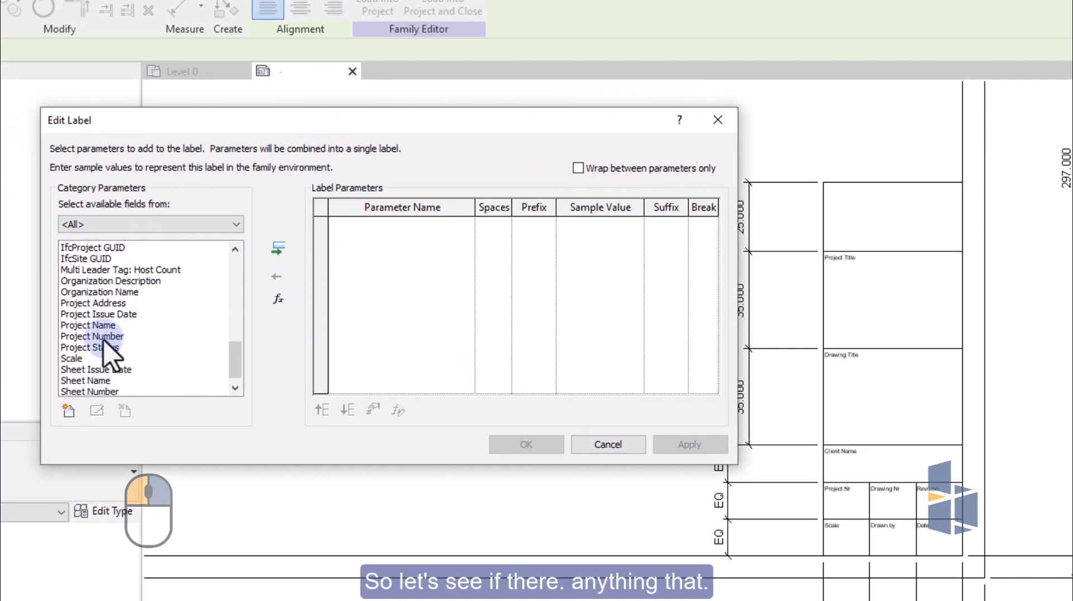
pyautogui.click(96, 326)
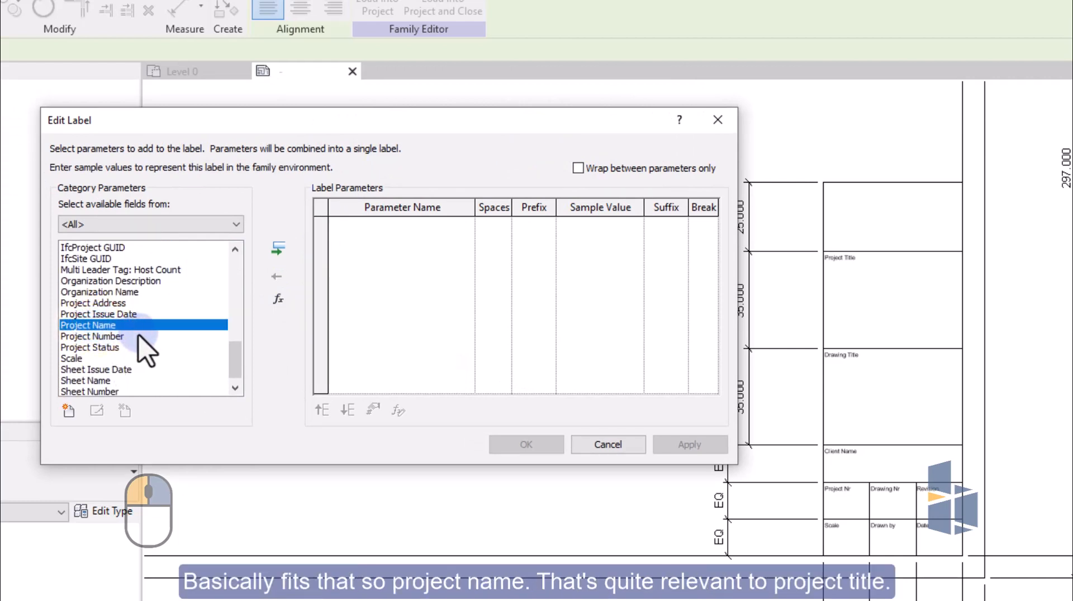
pyautogui.click(278, 249)
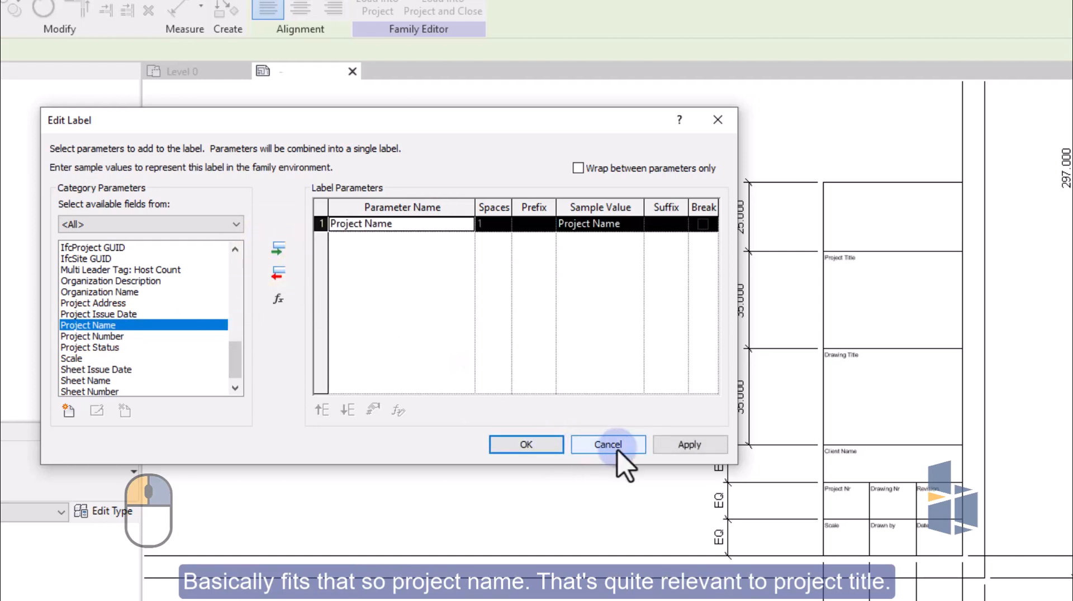
pyautogui.click(525, 445)
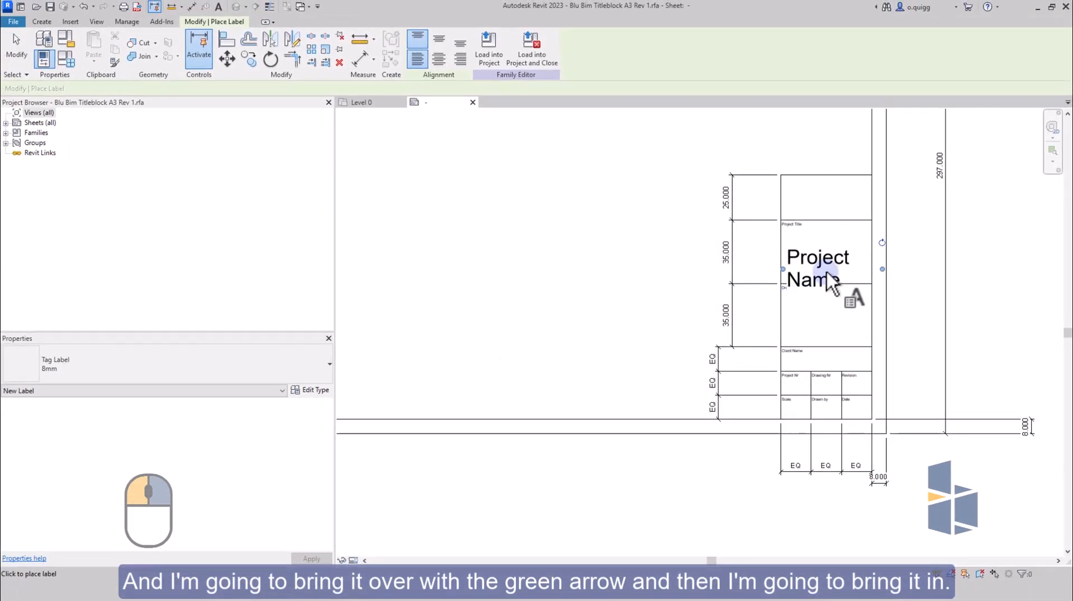
pyautogui.press('Escape')
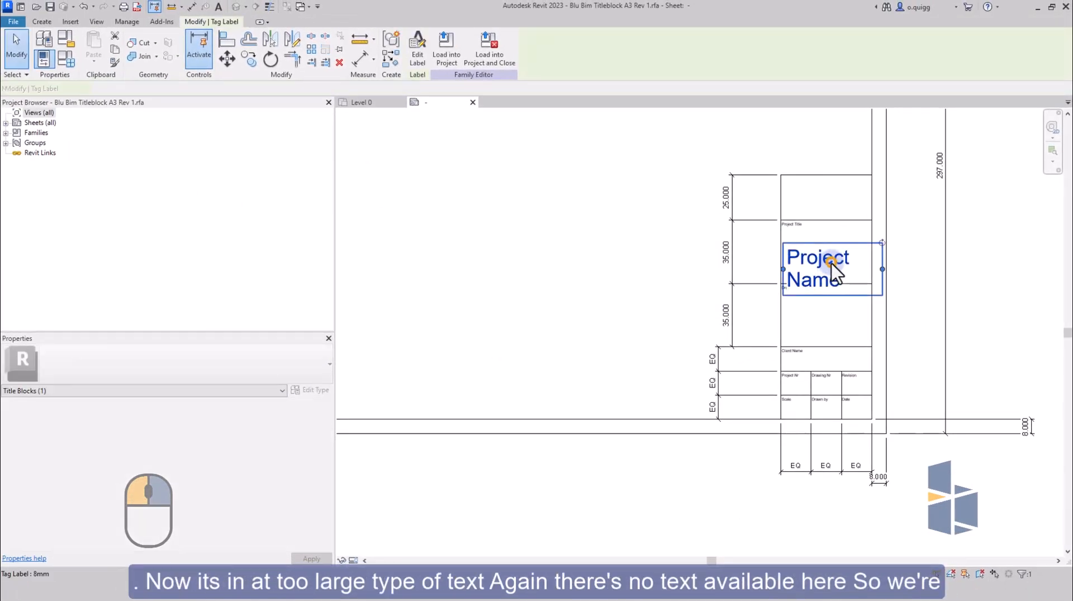
# Duplicate the Project Name label's 8mm type under the name "2mm".
pyautogui.click(831, 264)
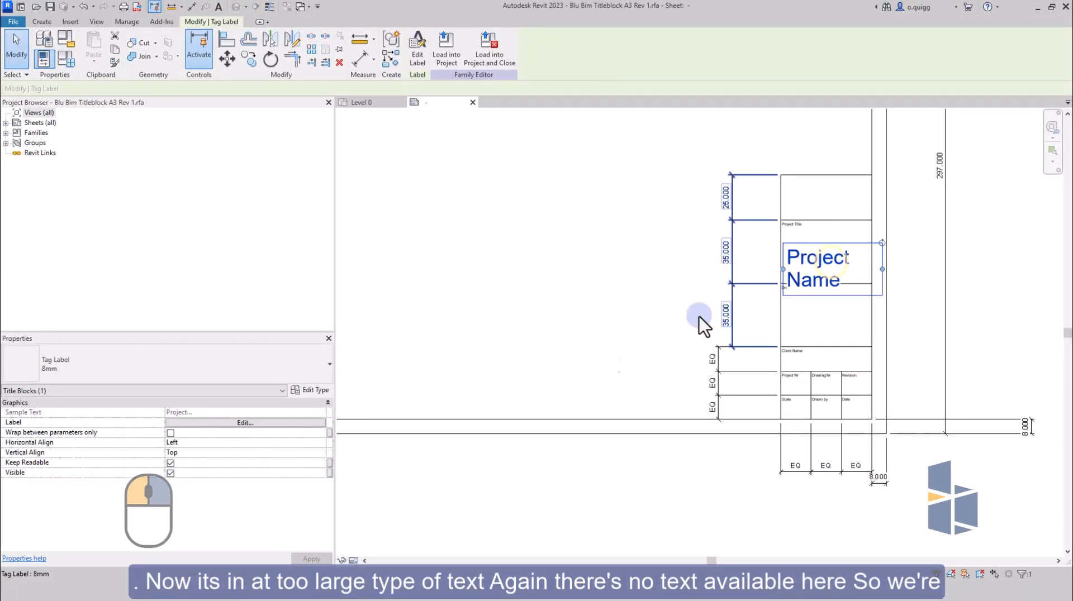
pyautogui.click(316, 374)
pyautogui.click(317, 373)
pyautogui.click(317, 389)
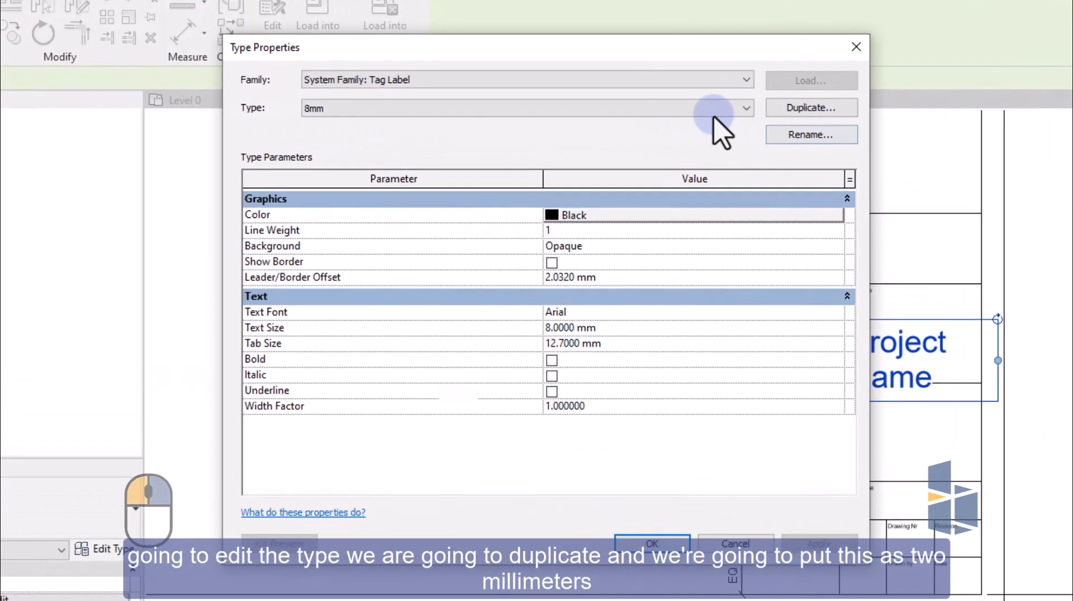
pyautogui.click(711, 107)
pyautogui.click(821, 112)
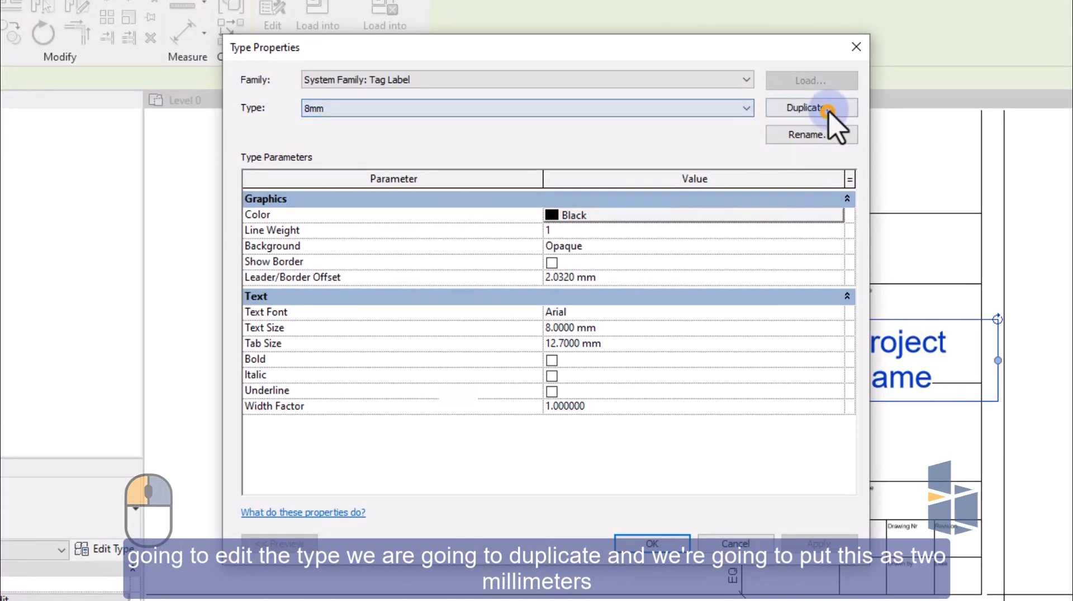
pyautogui.click(821, 111)
pyautogui.moveTo(528, 294); pyautogui.dragTo(458, 295)
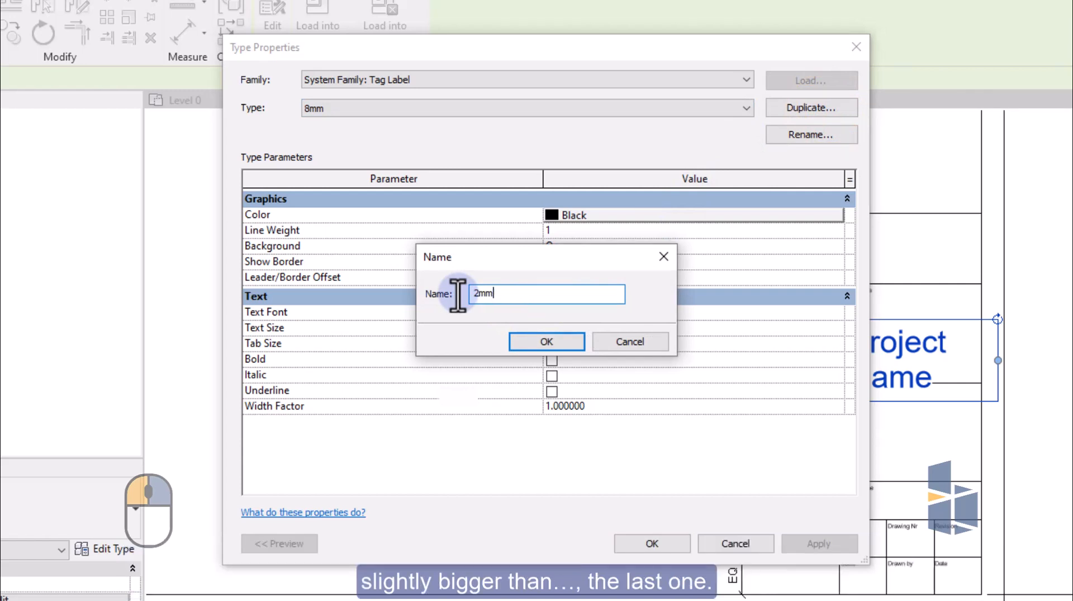
pyautogui.click(549, 343)
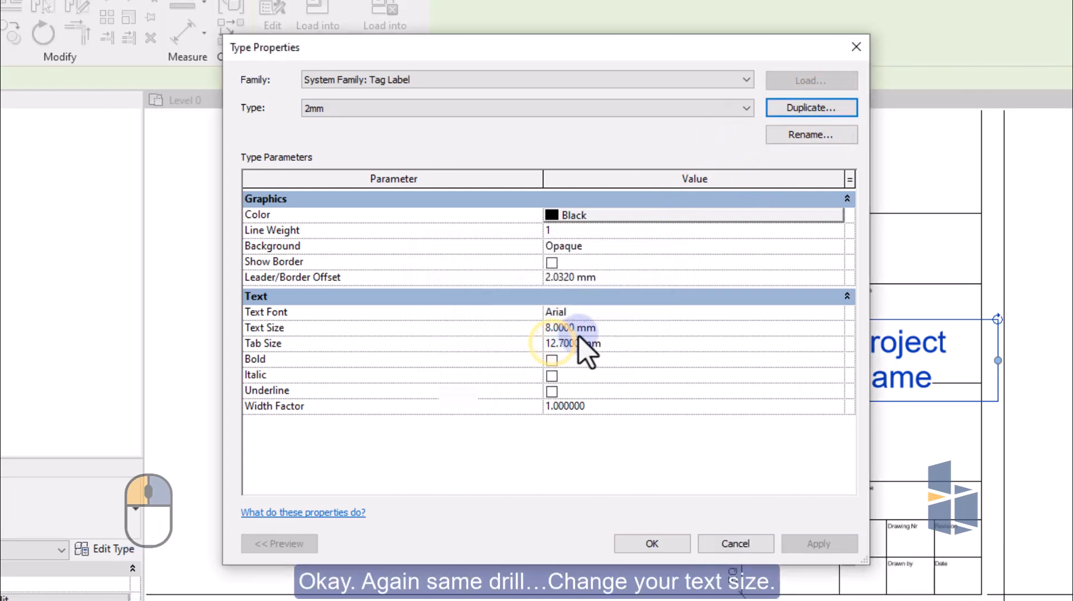
# Set the text size of the 2mm label type to 2.0 mm and apply it.
pyautogui.click(579, 328)
pyautogui.moveTo(608, 328); pyautogui.dragTo(510, 341)
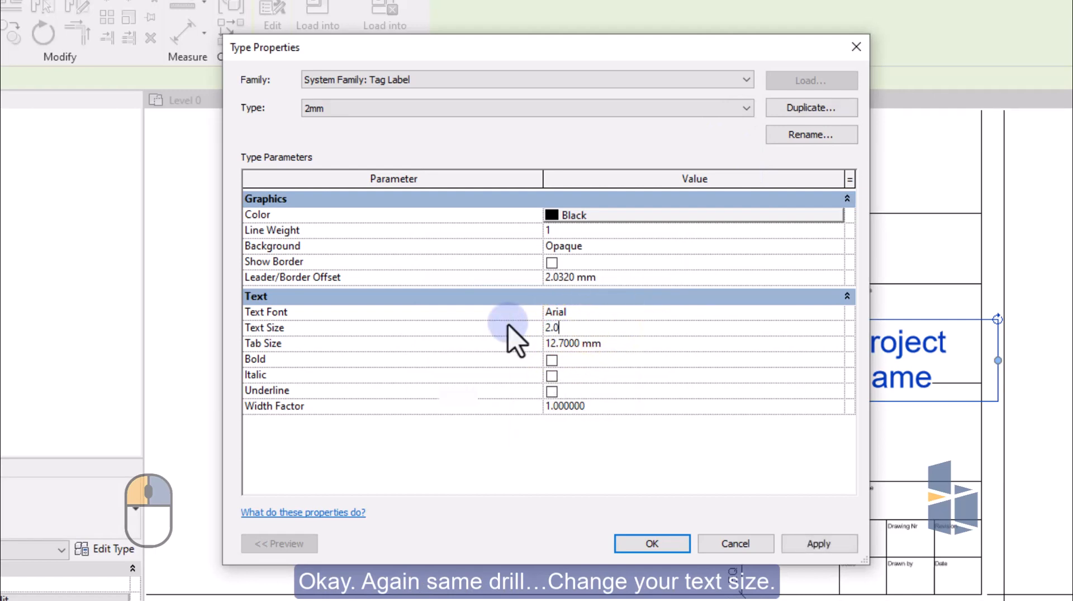
pyautogui.write('2.0mm')
pyautogui.click(818, 543)
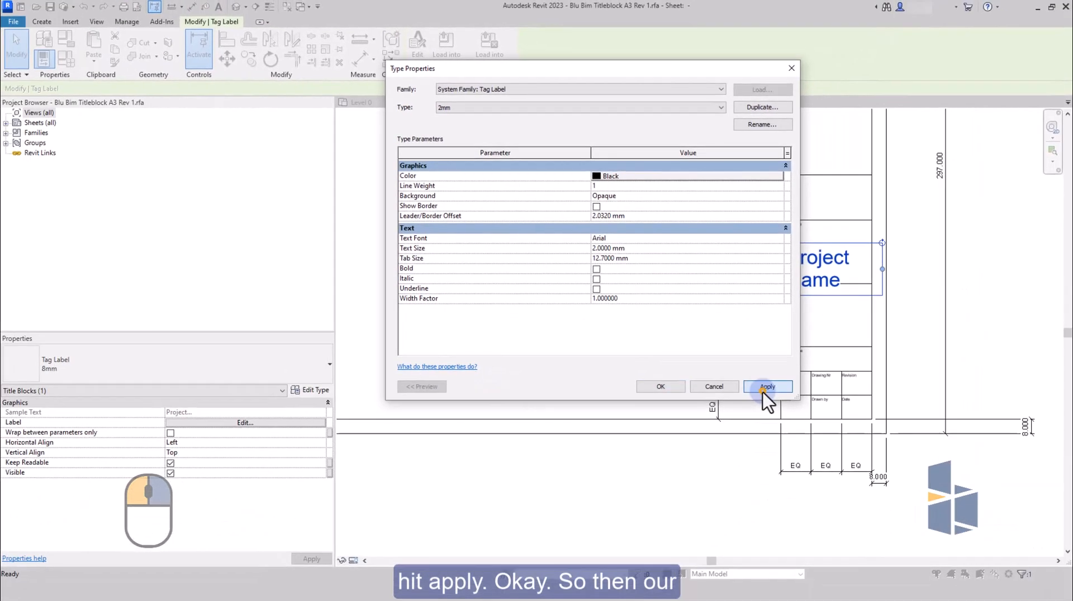
pyautogui.click(659, 387)
# Narrow the Project Name label to fit within its box and move it up, close beneath the Project Title heading.
pyautogui.scroll(4, 834, 263)
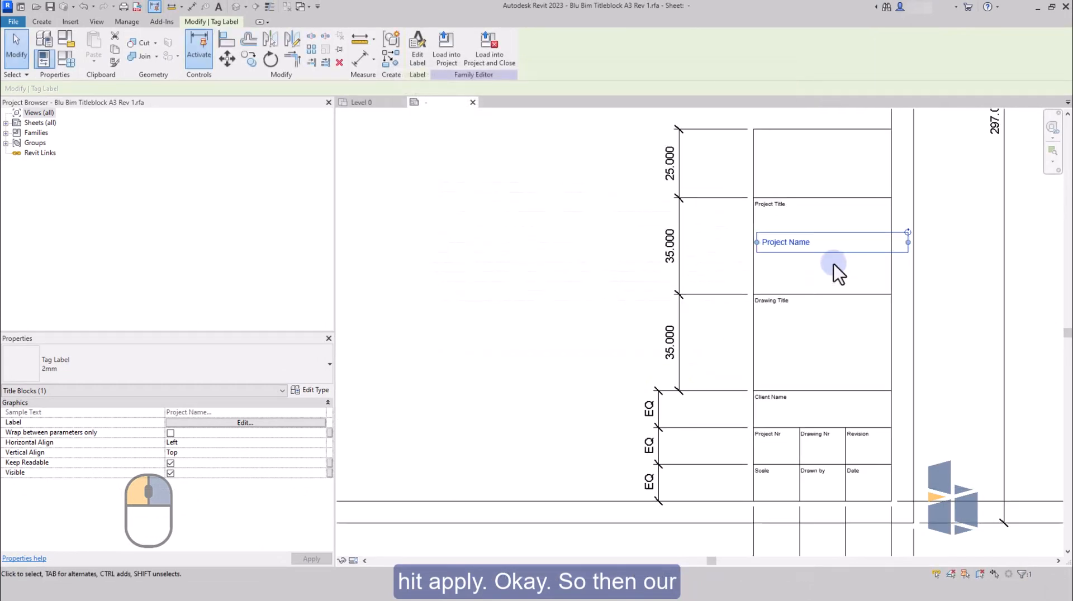
pyautogui.click(816, 266)
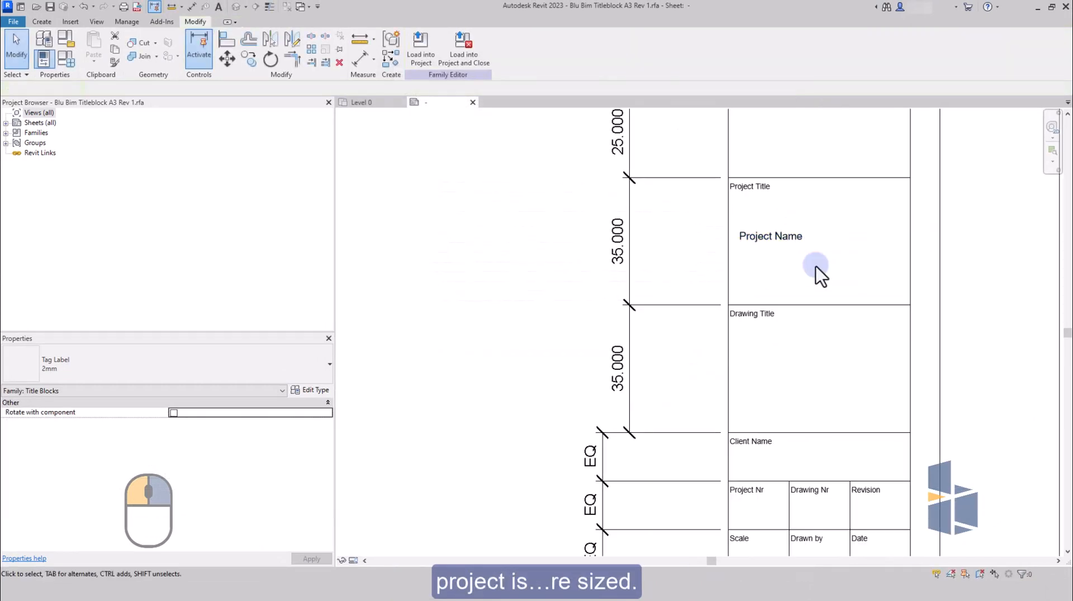
pyautogui.click(797, 238)
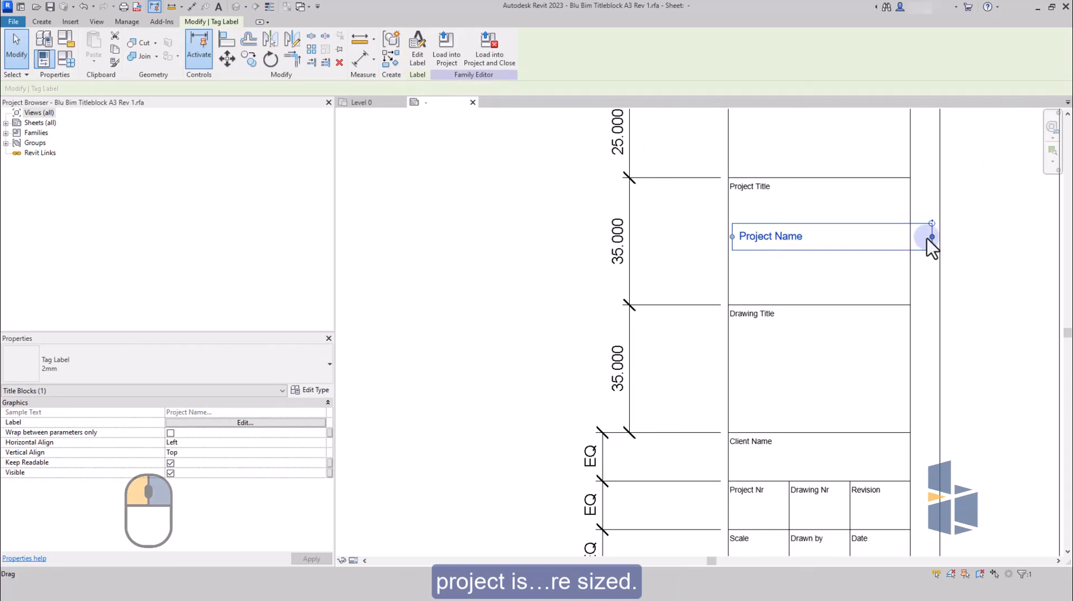
pyautogui.moveTo(930, 238); pyautogui.dragTo(907, 237)
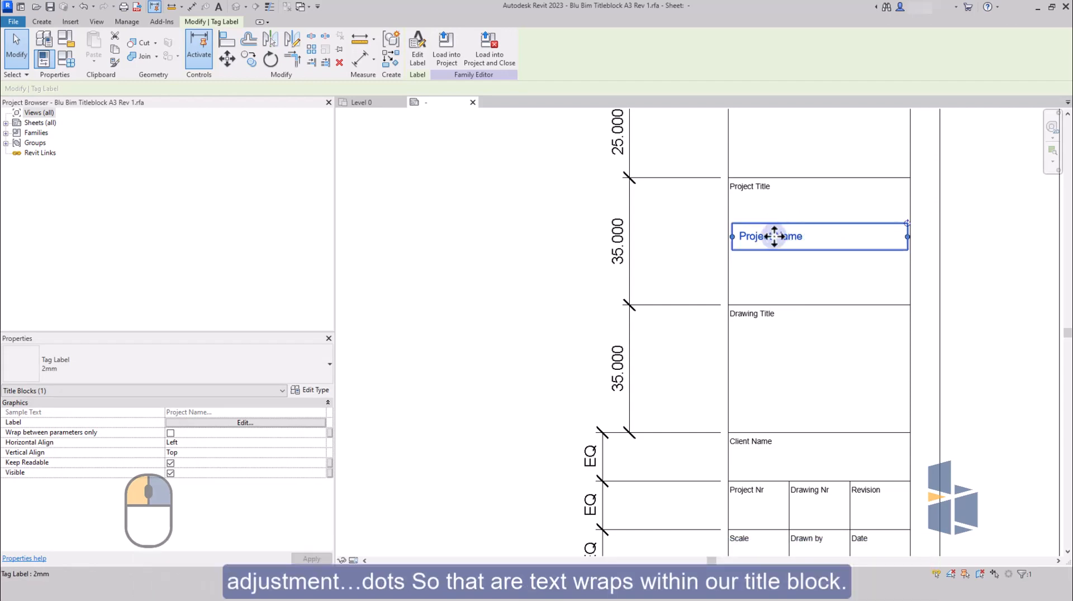
pyautogui.moveTo(775, 236); pyautogui.dragTo(773, 215)
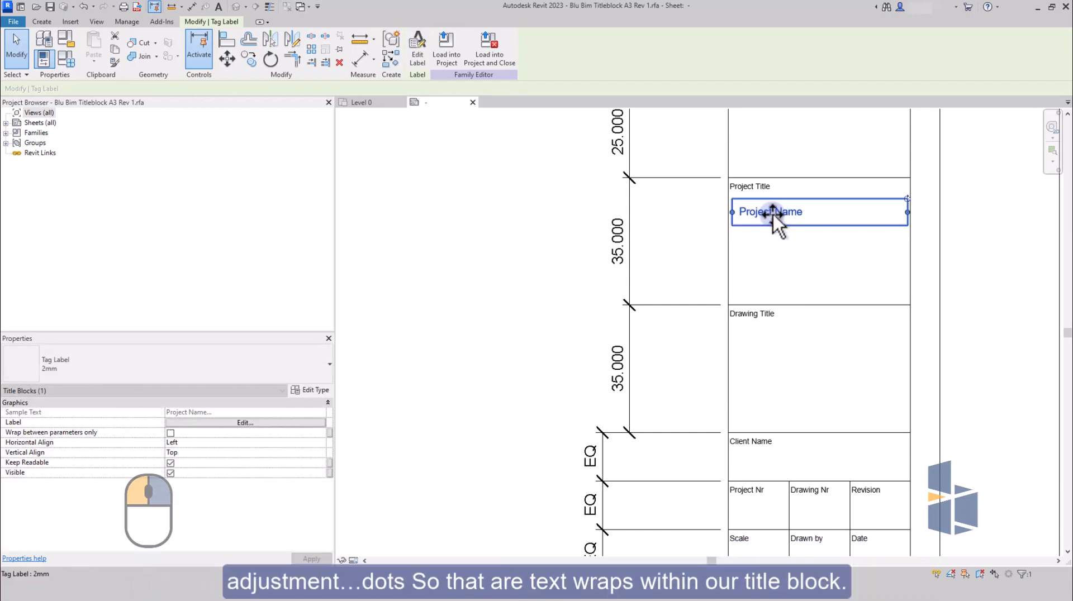
pyautogui.press('Escape')
# Copy the Project Name label straight down into the Drawing Title box, using the boxes' upper left corners as reference points.
pyautogui.scroll(-1, 789, 302)
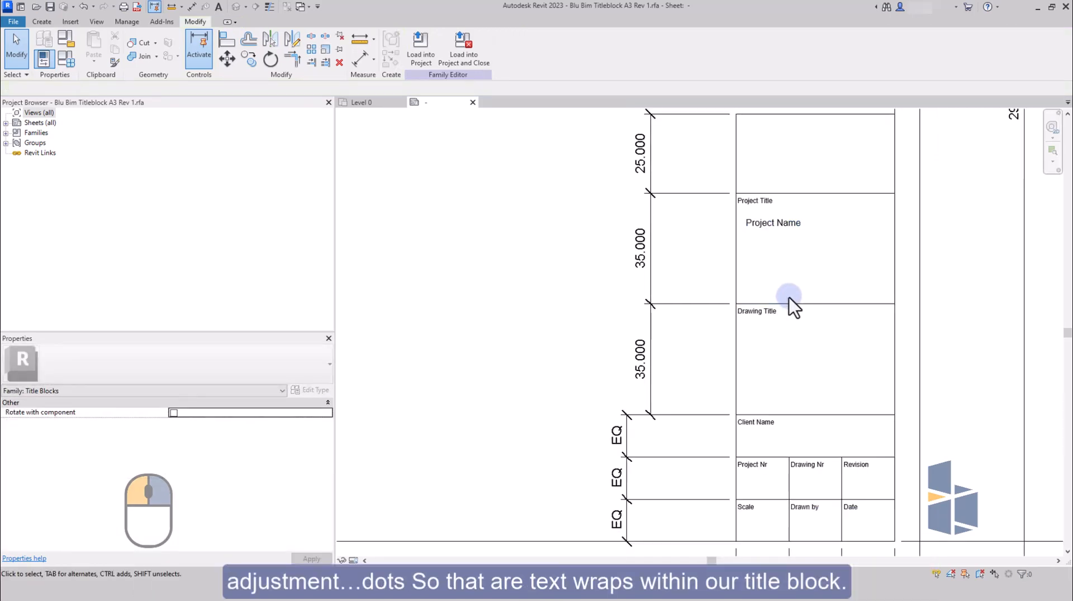
pyautogui.click(759, 223)
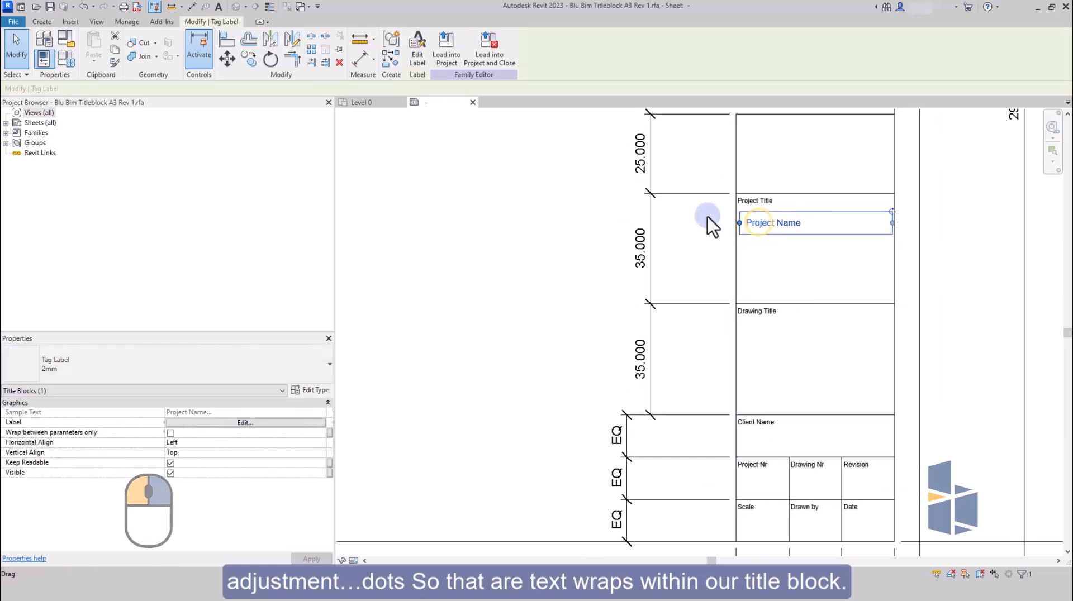
pyautogui.click(246, 59)
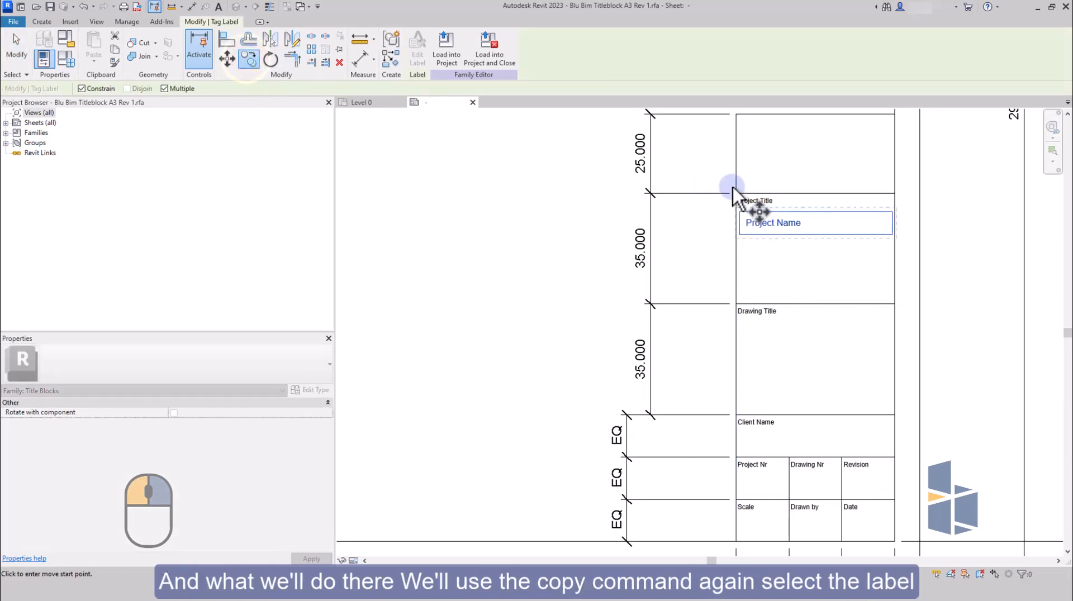
pyautogui.click(733, 190)
pyautogui.click(736, 300)
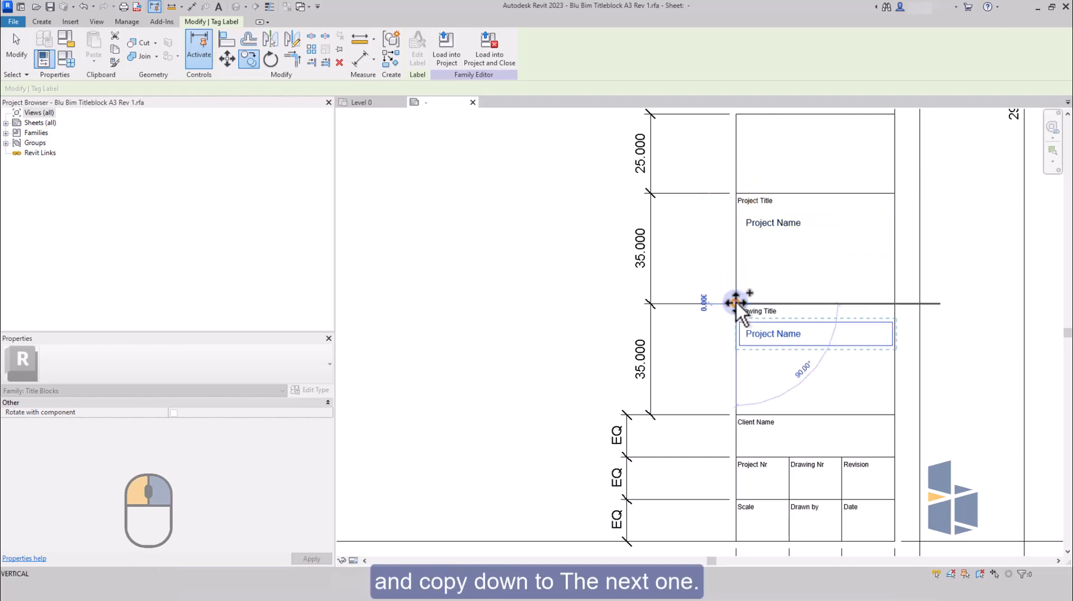
pyautogui.press('Escape')
pyautogui.press('Escape')
# Replace the Project Name parameter with Sheet Name in the label in the Drawing Title box.
pyautogui.click(766, 336)
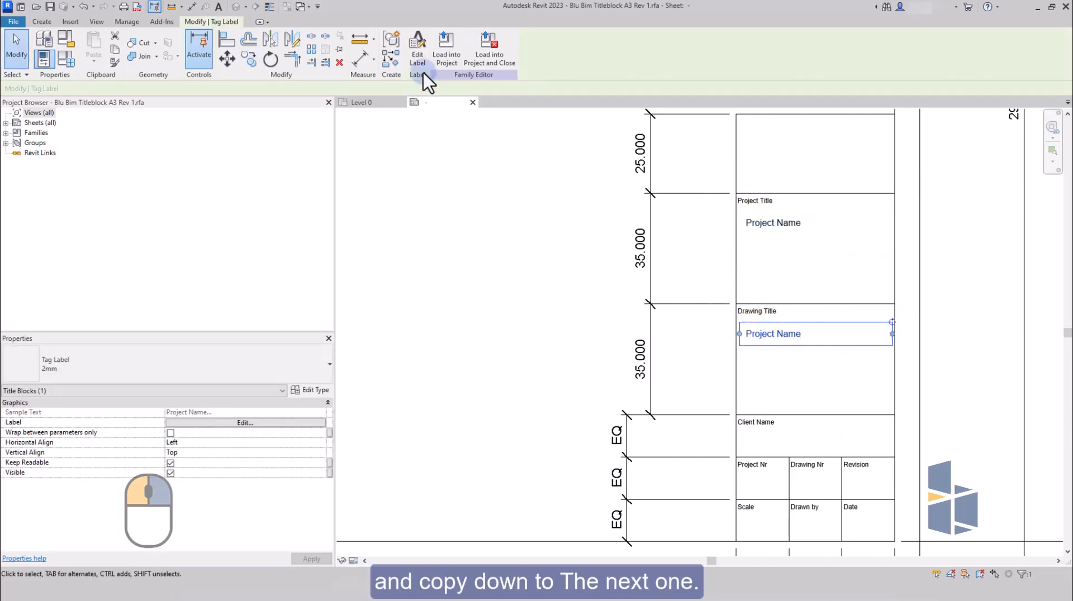
pyautogui.click(423, 73)
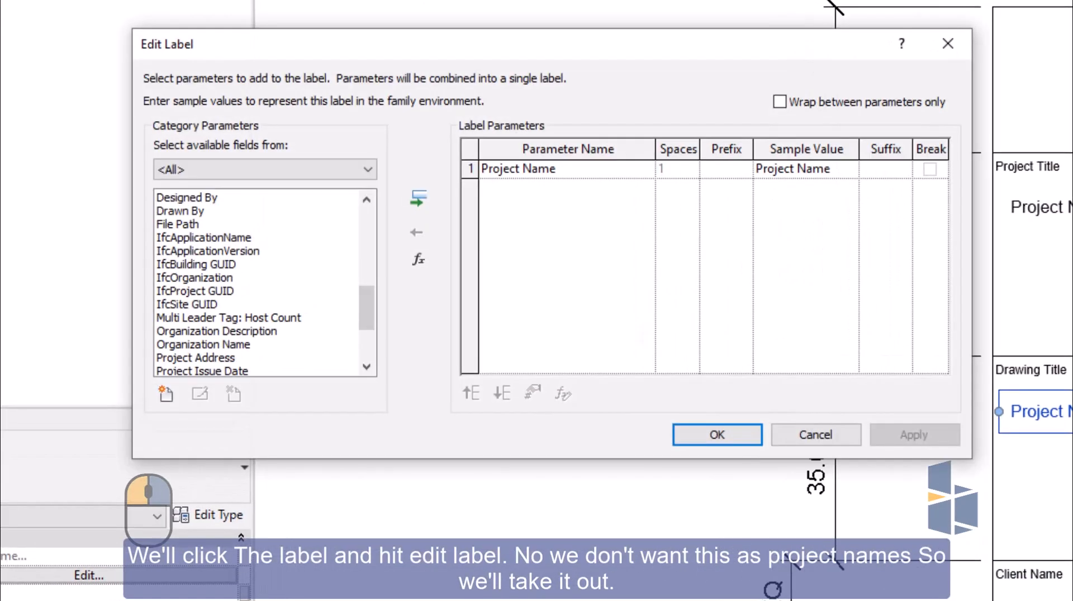
pyautogui.click(471, 168)
pyautogui.click(419, 228)
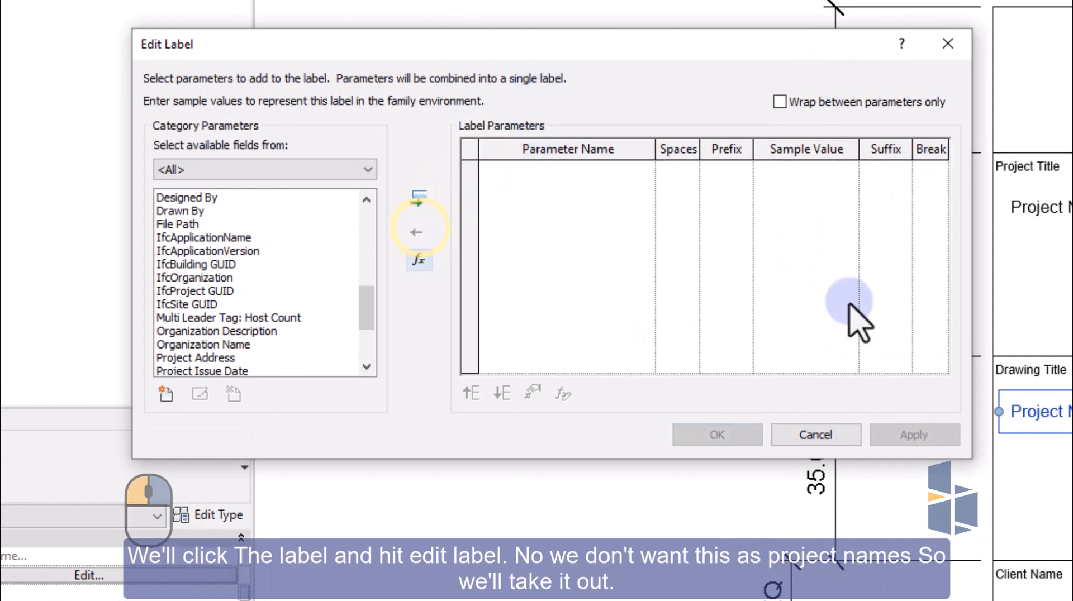
pyautogui.scroll(-2, 262, 333)
pyautogui.scroll(-1, 263, 333)
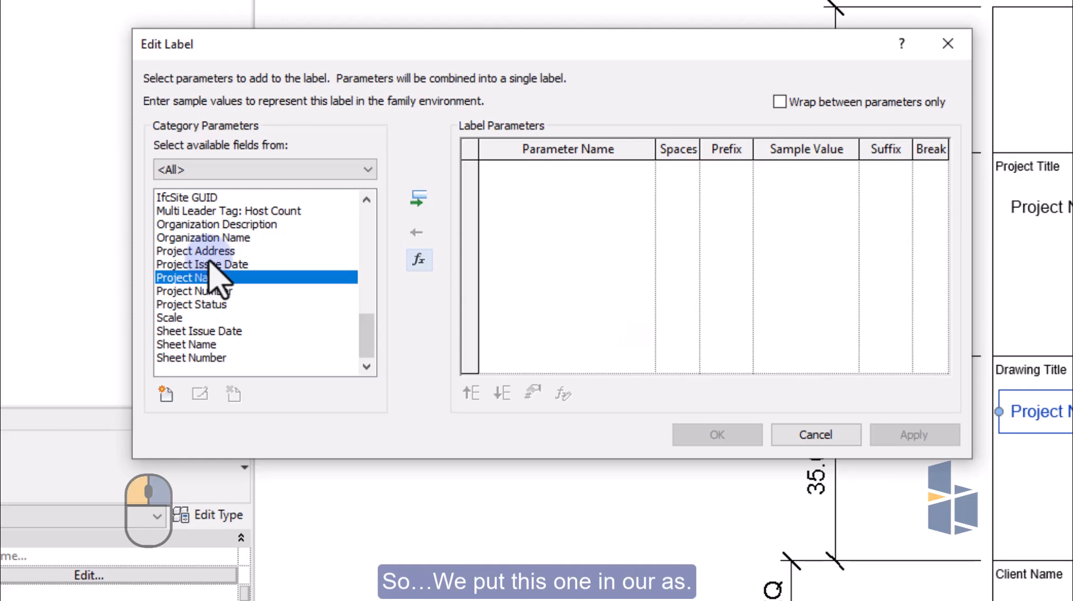
pyautogui.click(192, 344)
pyautogui.click(418, 198)
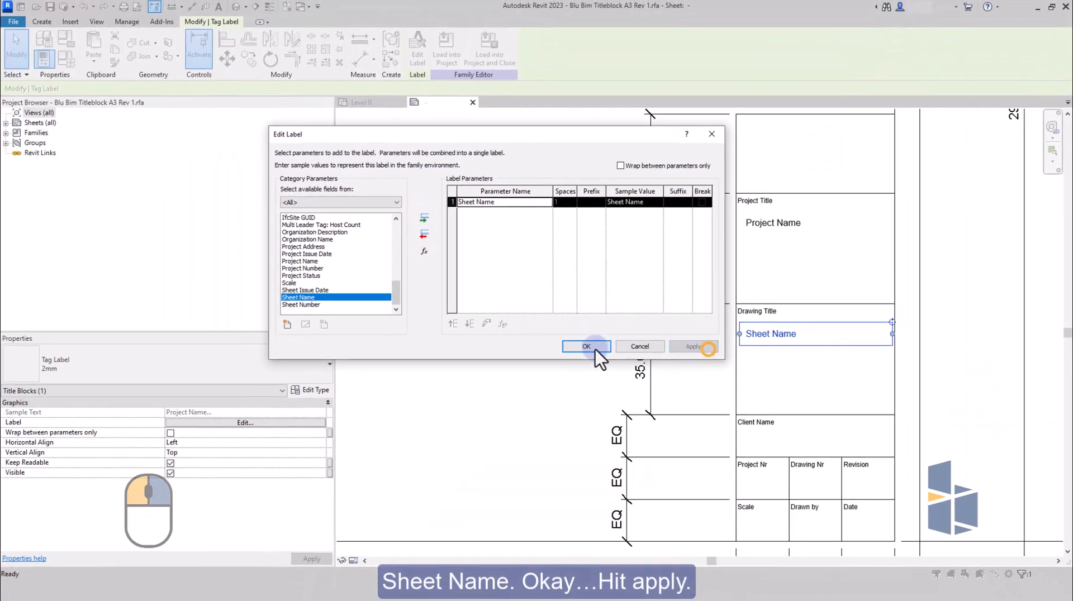
pyautogui.click(684, 411)
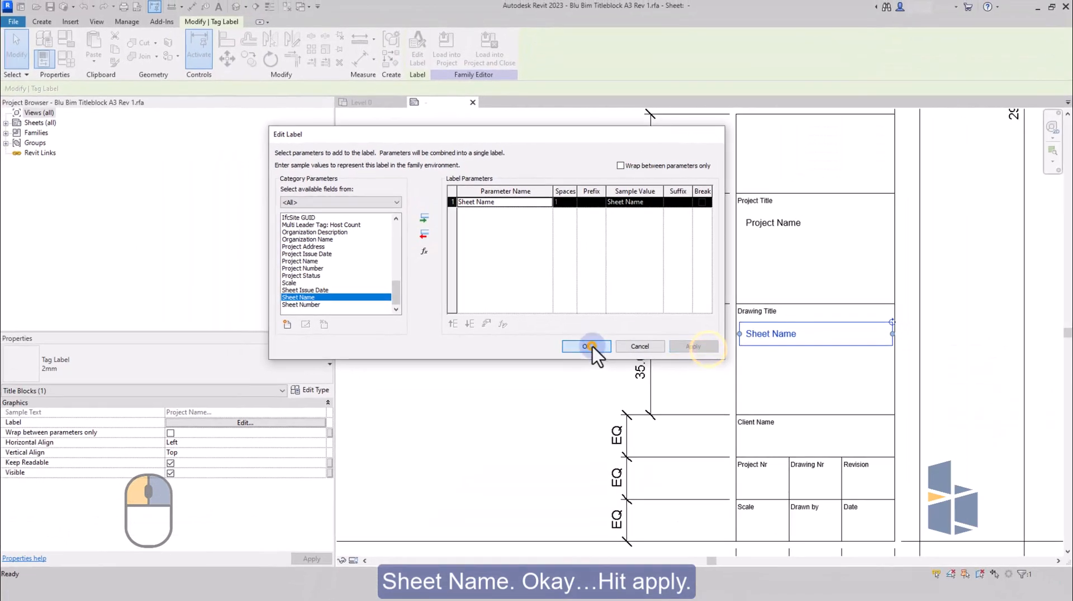
# Copy the Sheet Name label straight down into the Client Name box, using the boxes' upper left corners as reference points.
pyautogui.scroll(-2, 771, 243)
pyautogui.scroll(5, 786, 335)
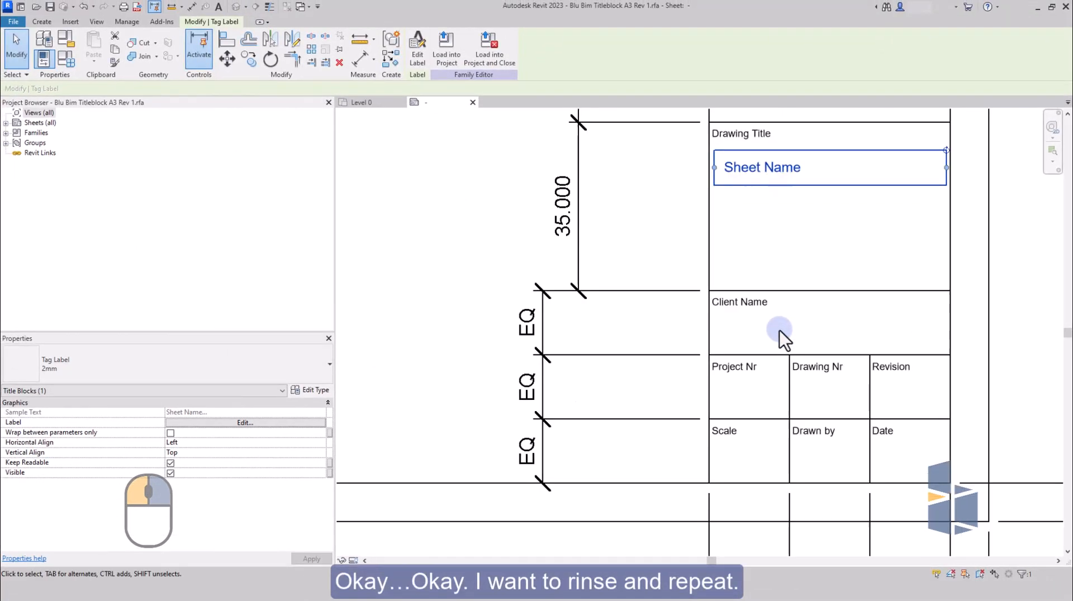
pyautogui.click(251, 61)
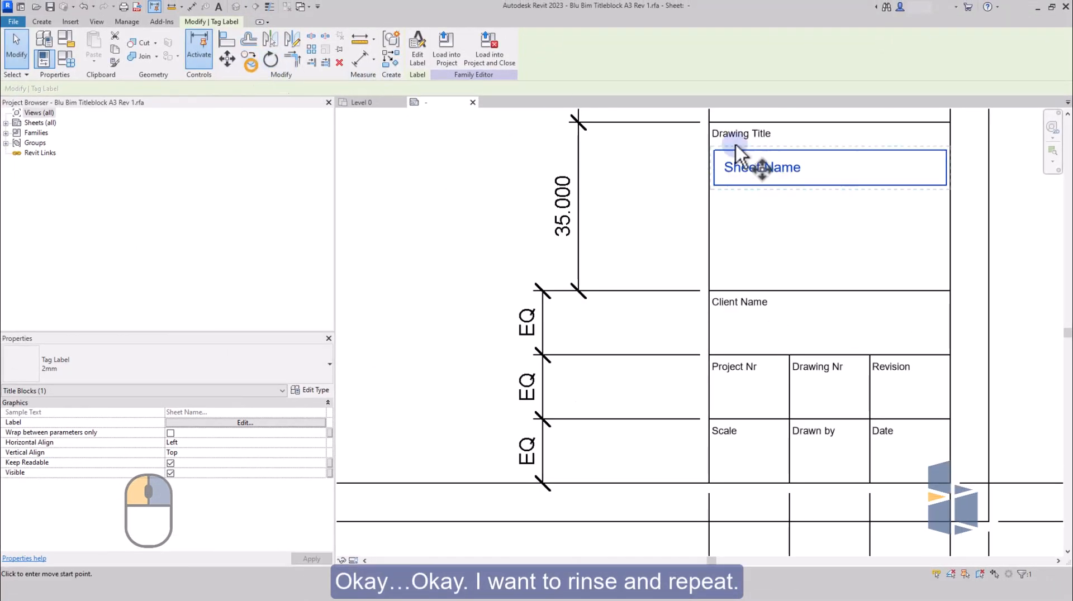
pyautogui.click(709, 122)
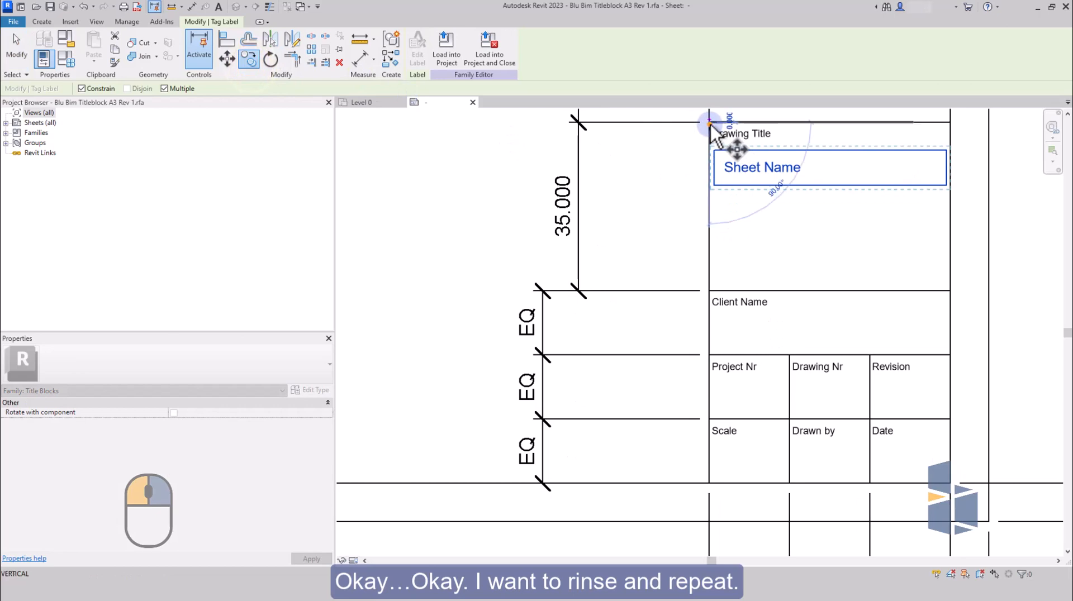
pyautogui.click(710, 291)
pyautogui.press('Escape')
# Replace the Sheet Name parameter with Client Name in the label in the Client Name box.
pyautogui.click(773, 350)
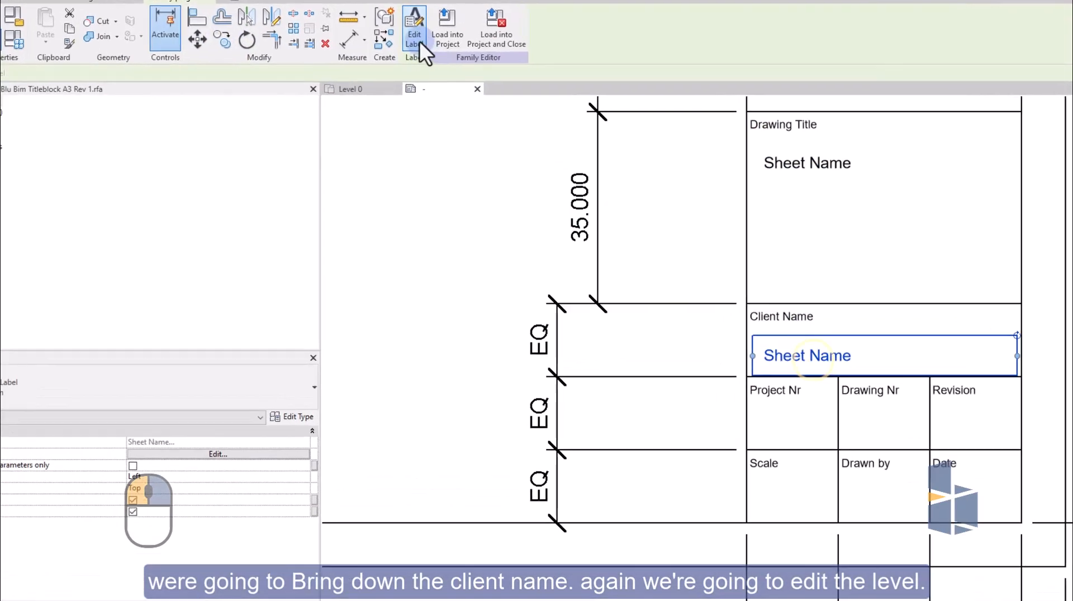
pyautogui.click(420, 42)
pyautogui.click(491, 205)
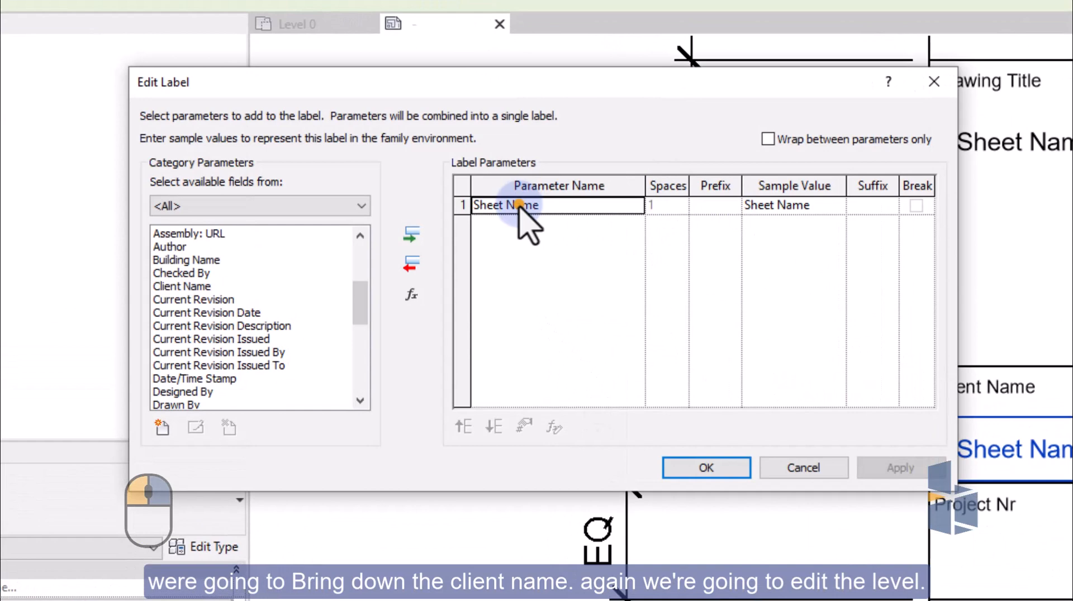
pyautogui.click(410, 268)
pyautogui.scroll(2, 269, 351)
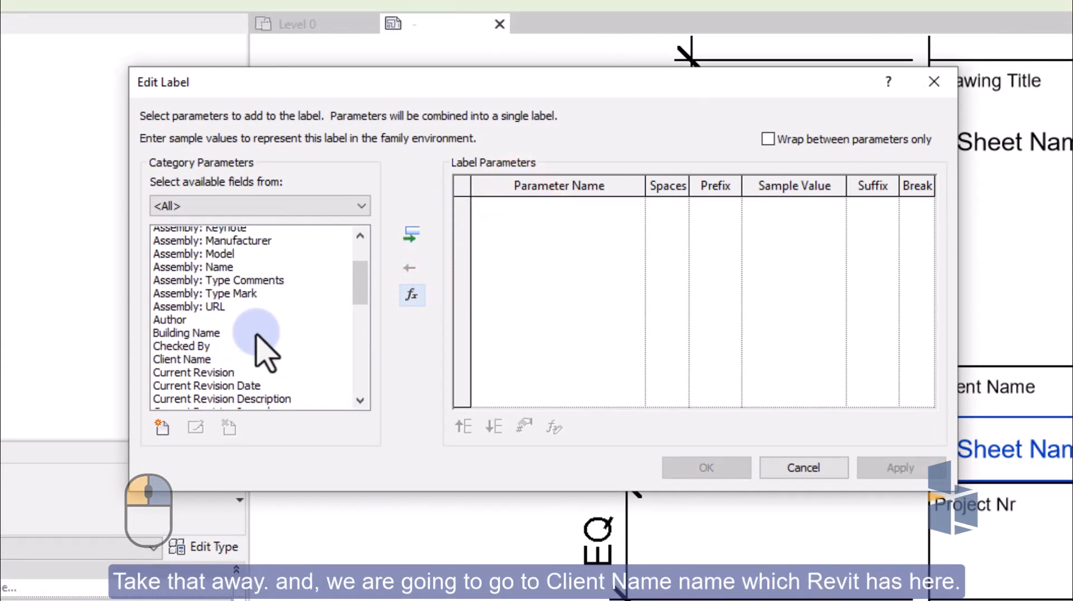
pyautogui.click(176, 365)
pyautogui.click(411, 234)
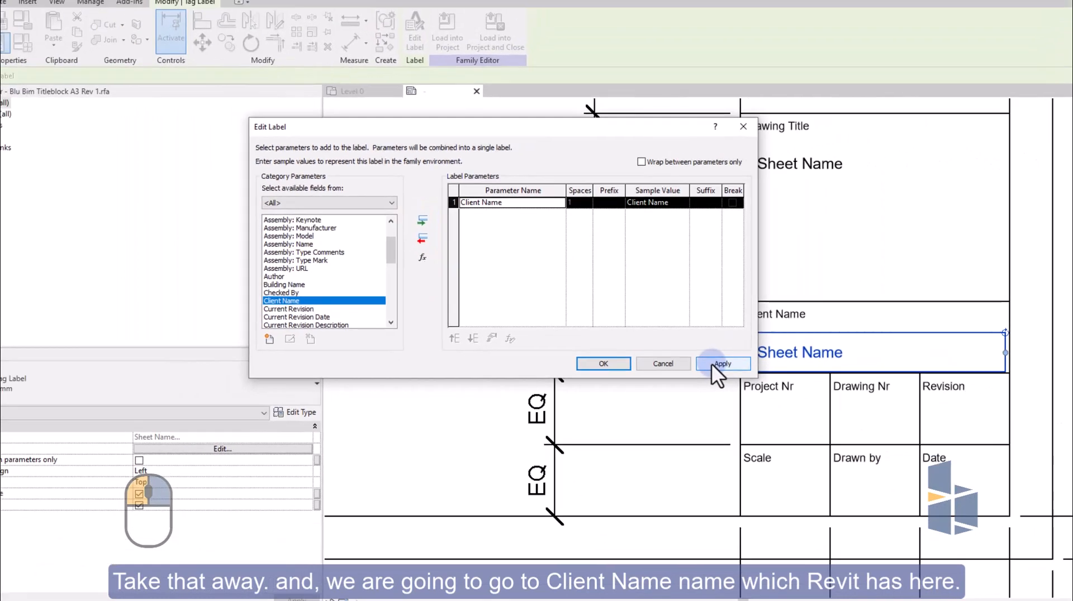
pyautogui.click(712, 364)
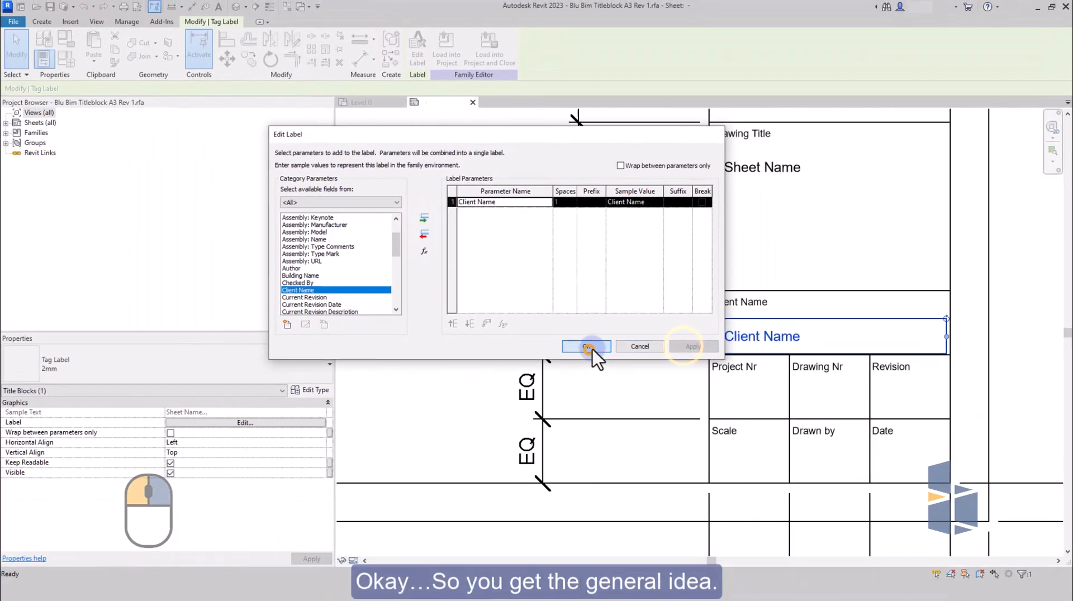
pyautogui.click(606, 364)
# Copy the Client Name label into the Project Nr, Drawing Nr, Revision, Scale, Drawn by and Date cells, using the cells' upper left corners as reference points.
pyautogui.scroll(-2, 828, 262)
pyautogui.scroll(1, 954, 358)
pyautogui.click(961, 326)
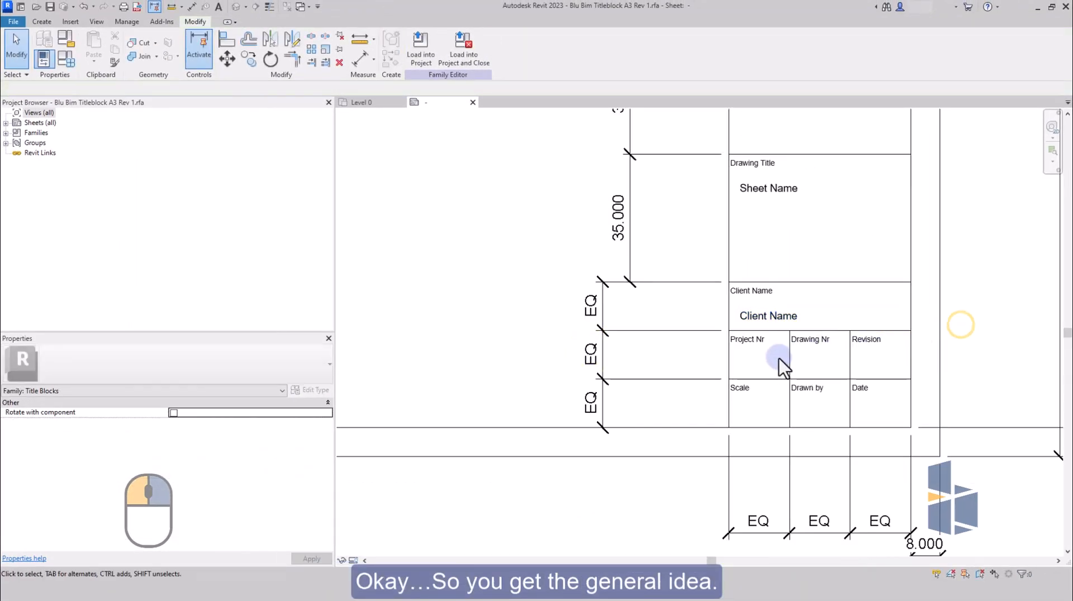
pyautogui.click(766, 318)
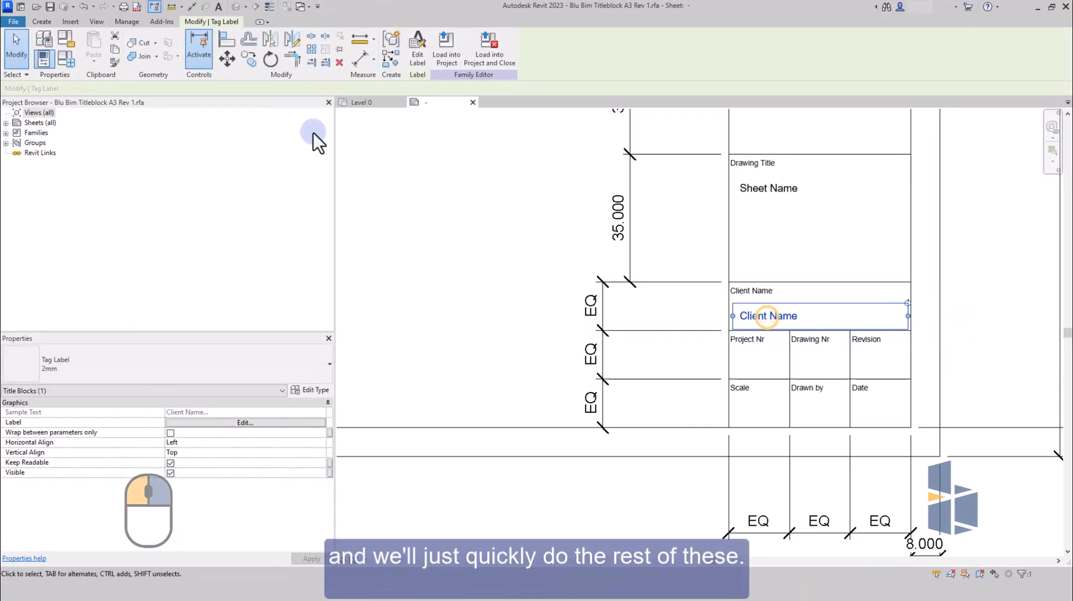
pyautogui.click(249, 58)
pyautogui.click(729, 282)
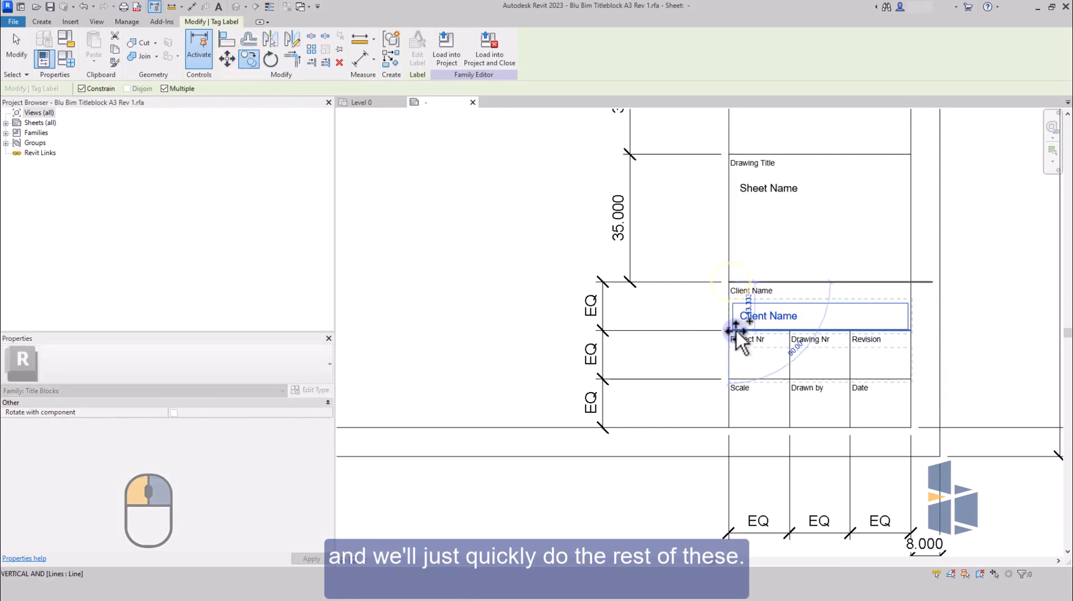
pyautogui.click(729, 331)
pyautogui.click(788, 331)
pyautogui.click(850, 380)
pyautogui.click(790, 380)
pyautogui.click(729, 380)
pyautogui.press('Escape')
# Narrow the six copied labels in the two lower rows to the width of their cells.
pyautogui.click(771, 362)
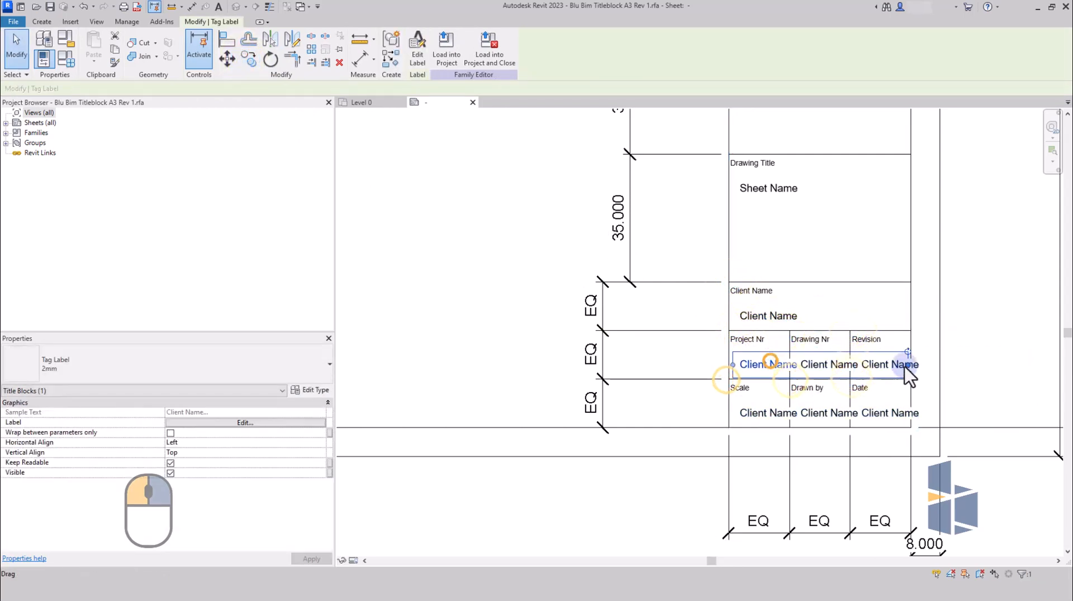
pyautogui.click(888, 362)
pyautogui.click(827, 361)
pyautogui.moveTo(1029, 365); pyautogui.dragTo(788, 366)
pyautogui.click(761, 360)
pyautogui.click(767, 413)
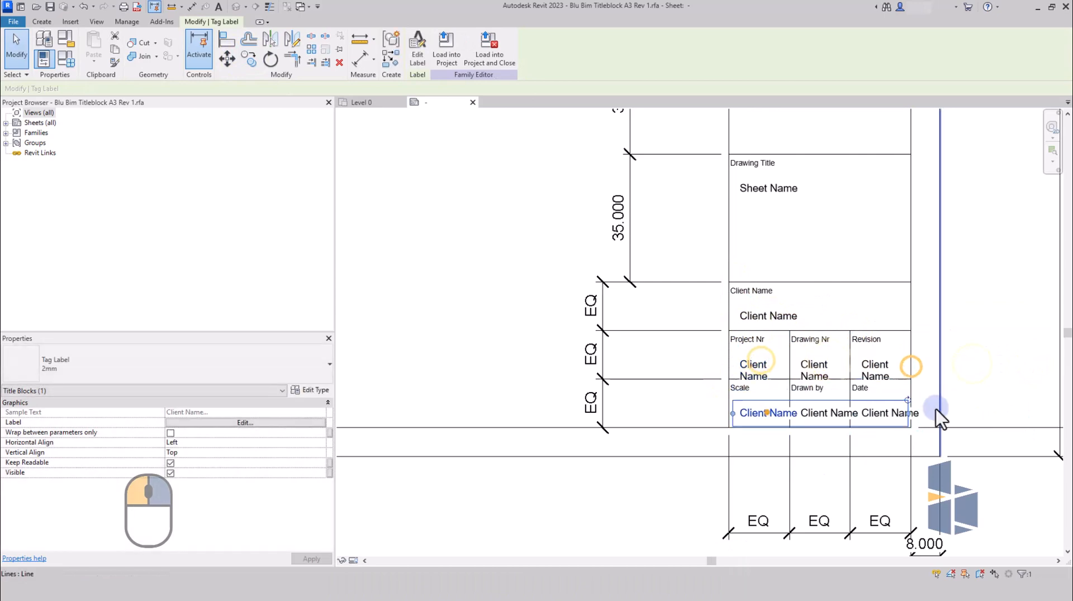
pyautogui.moveTo(908, 412); pyautogui.dragTo(788, 414)
pyautogui.click(831, 416)
pyautogui.moveTo(967, 415); pyautogui.dragTo(849, 415)
pyautogui.click(871, 414)
pyautogui.moveTo(1020, 414); pyautogui.dragTo(910, 414)
pyautogui.click(998, 367)
# Replace the Client Name parameter with Project Number in the Project Nr cell's label and set its sample value to 1111-23.
pyautogui.click(762, 364)
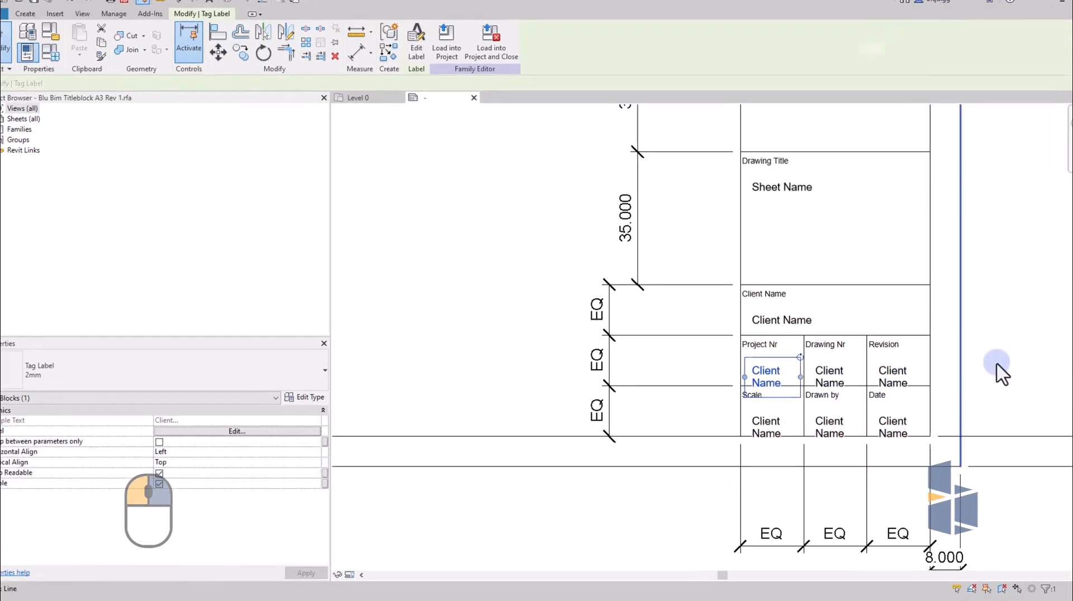
pyautogui.click(416, 42)
pyautogui.scroll(-9, 318, 283)
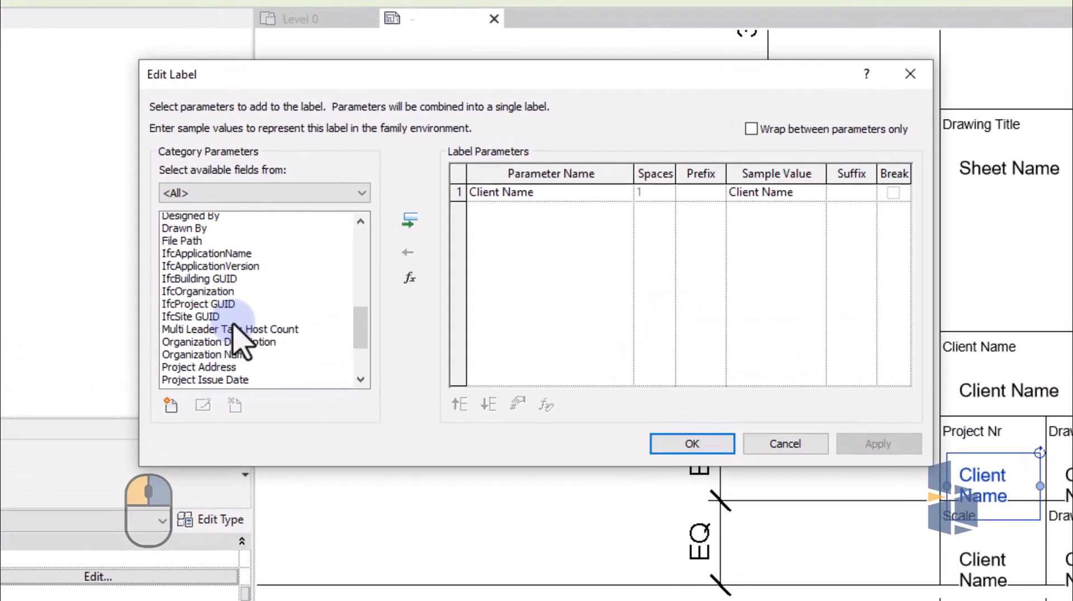
pyautogui.click(297, 278)
pyautogui.click(424, 221)
pyautogui.click(486, 199)
pyautogui.click(418, 234)
pyautogui.click(793, 192)
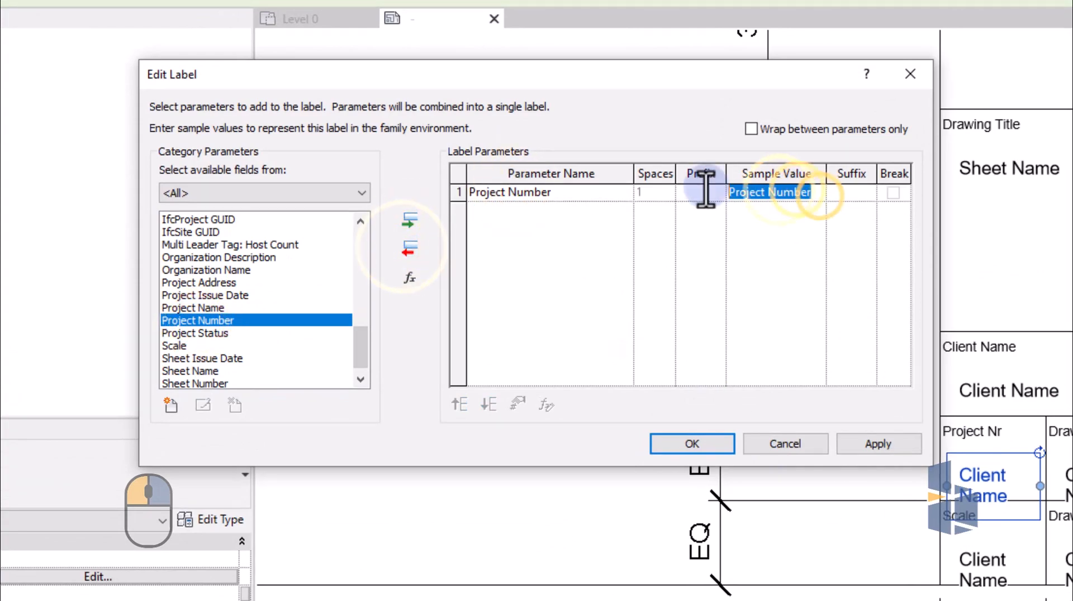
pyautogui.write('GA-')
pyautogui.write('1-23')
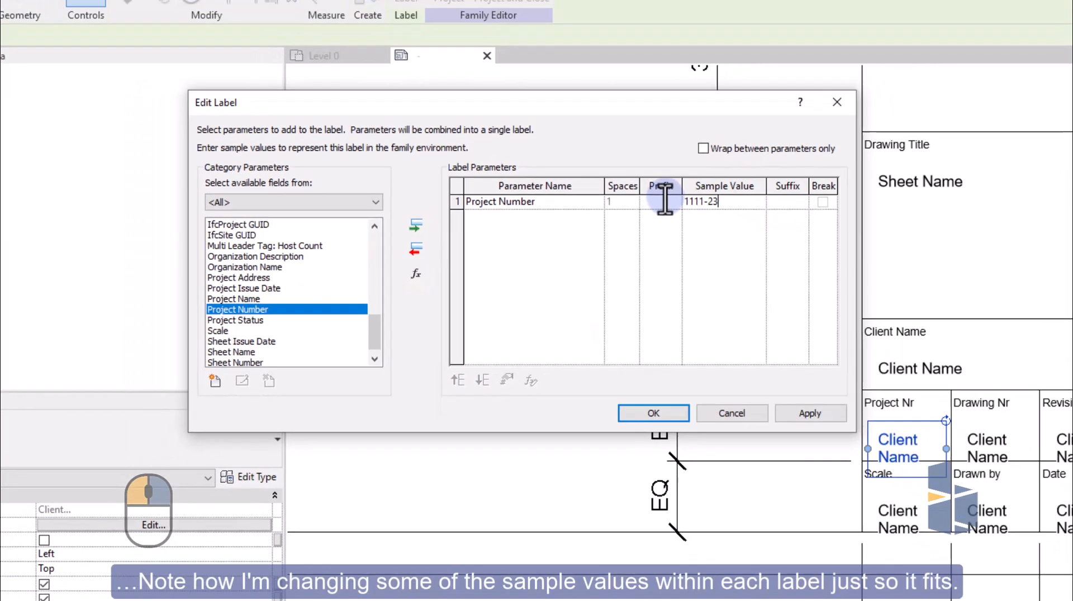
pyautogui.click(878, 444)
pyautogui.click(692, 444)
# Replace the Client Name parameter with Project Number in the Drawing Nr cell's label and apply it.
pyautogui.click(827, 391)
pyautogui.click(410, 68)
pyautogui.click(455, 206)
pyautogui.click(413, 247)
pyautogui.scroll(-9, 281, 296)
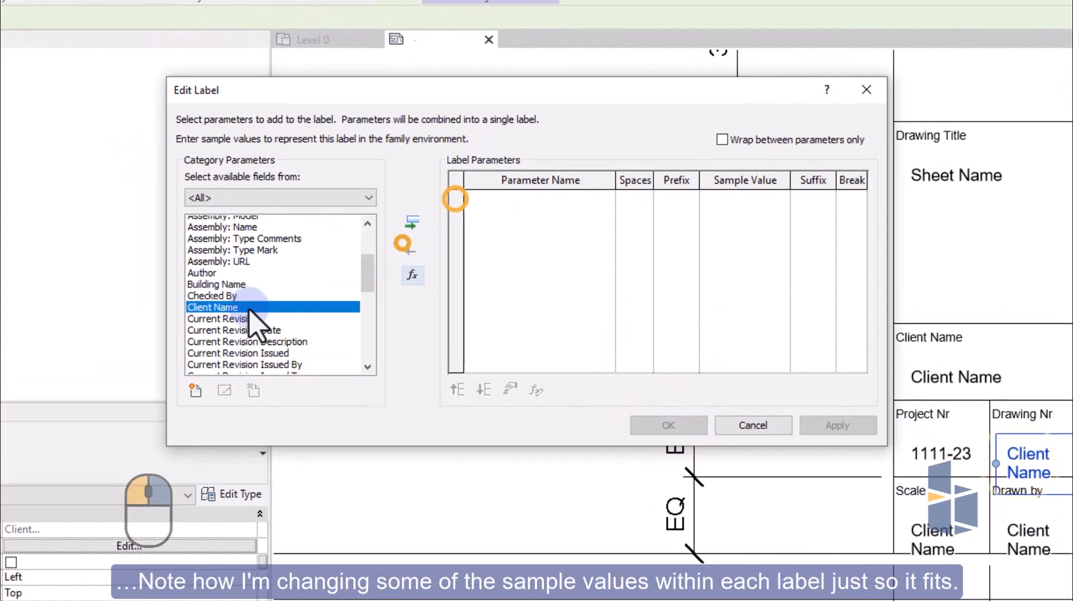
pyautogui.click(268, 293)
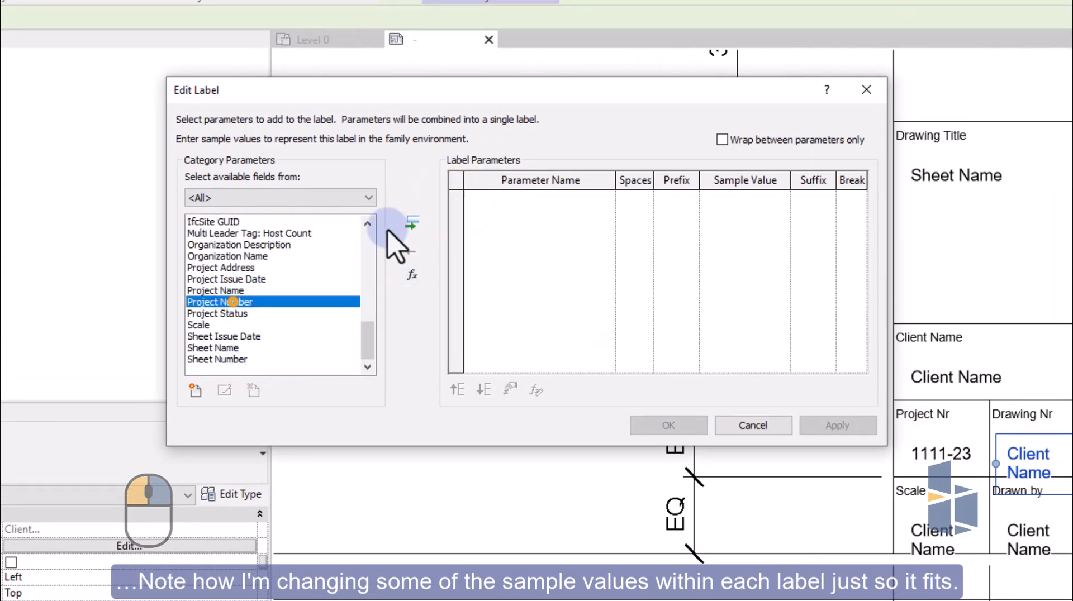
pyautogui.click(412, 223)
pyautogui.click(837, 425)
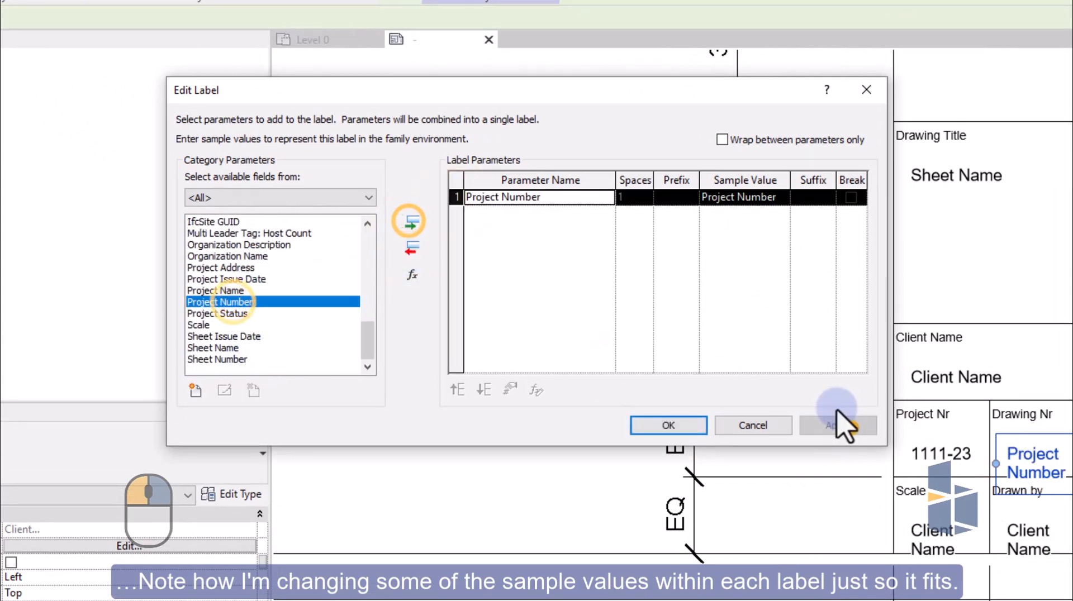
# Set the sample value of the Drawing Nr cell's label to GA-1111.
pyautogui.click(760, 196)
pyautogui.click(719, 201)
pyautogui.moveTo(777, 200); pyautogui.dragTo(710, 191)
pyautogui.press('BackSpace')
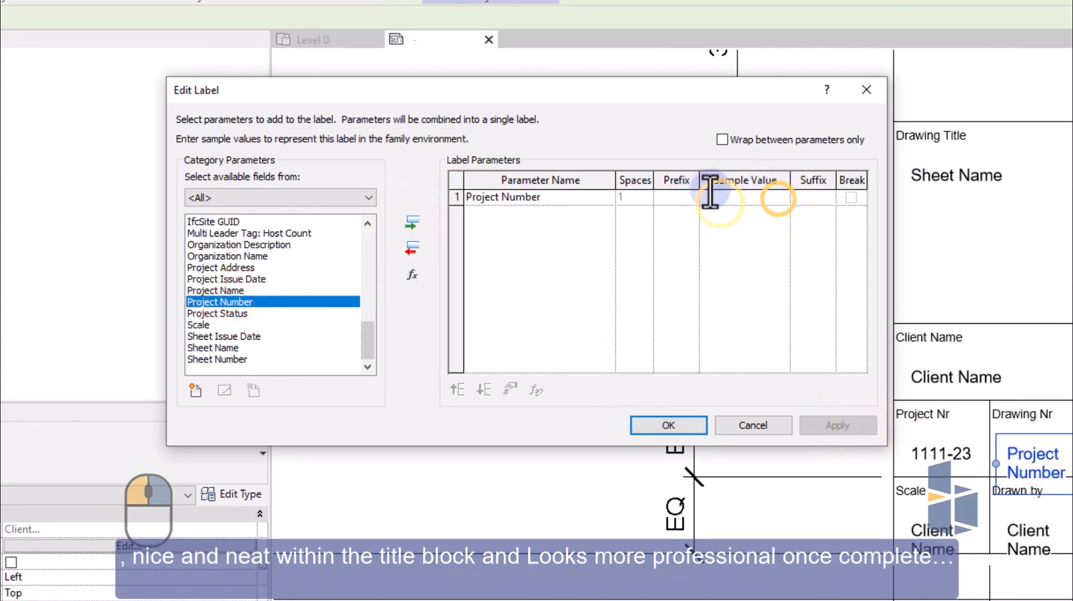
pyautogui.write('GA-1111')
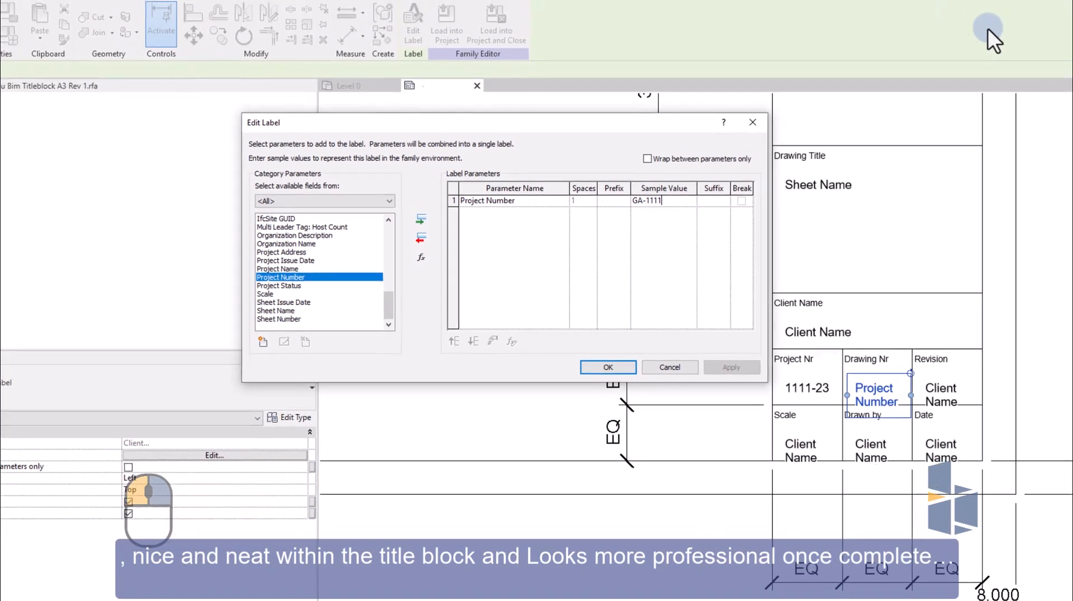
pyautogui.click(697, 427)
# Replace the Client Name parameter with Current Revision in the Revision cell's label and set its sample value to R0.
pyautogui.click(871, 364)
pyautogui.click(417, 54)
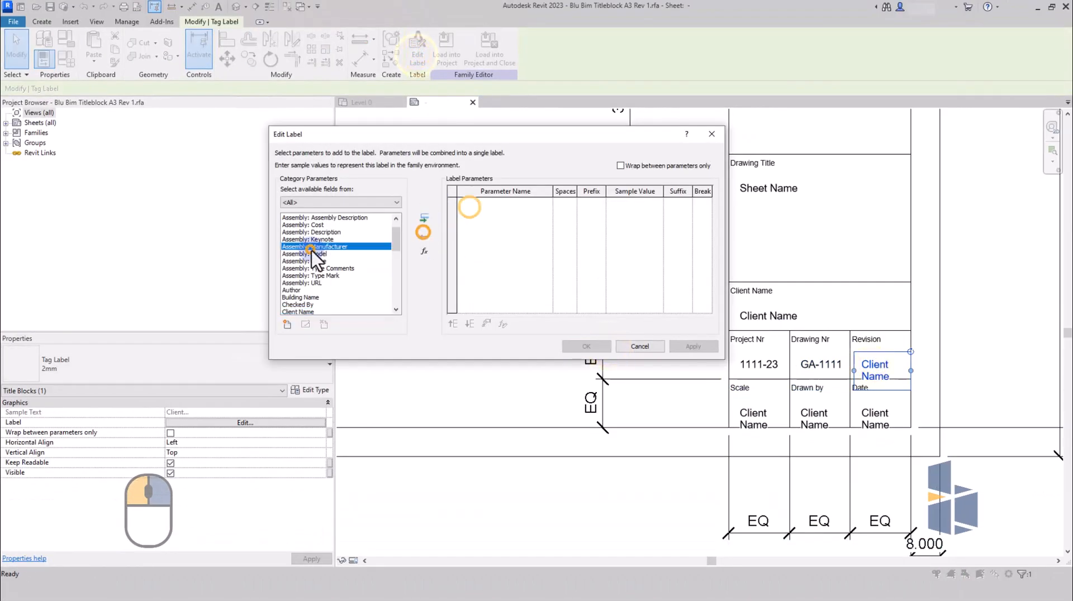
pyautogui.scroll(-5, 312, 250)
pyautogui.scroll(5, 315, 281)
pyautogui.scroll(1, 315, 279)
pyautogui.click(304, 268)
pyautogui.click(423, 218)
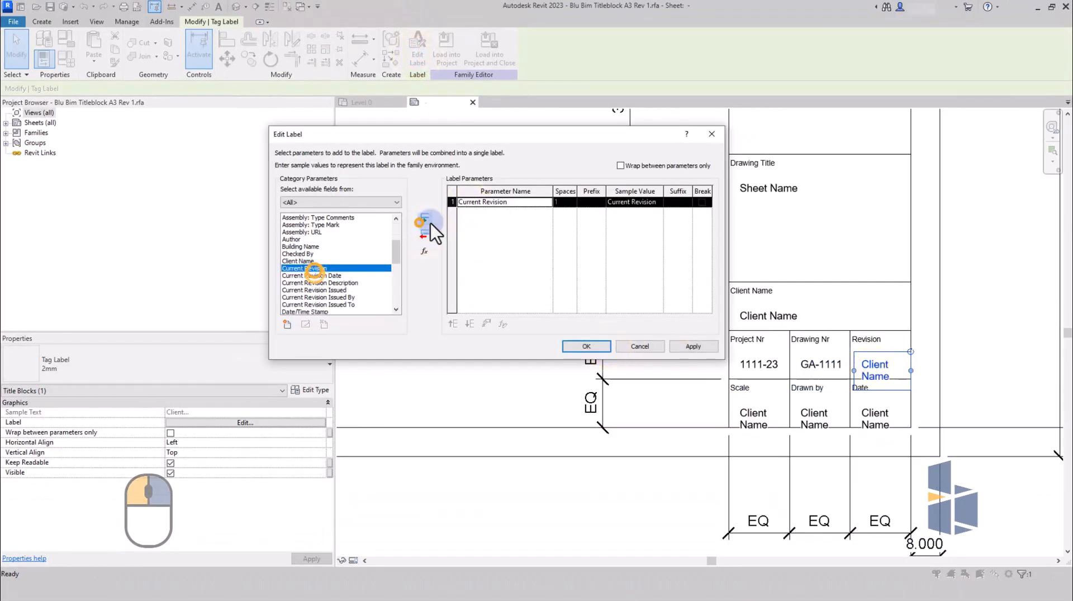
pyautogui.doubleClick(649, 202)
pyautogui.write('R0')
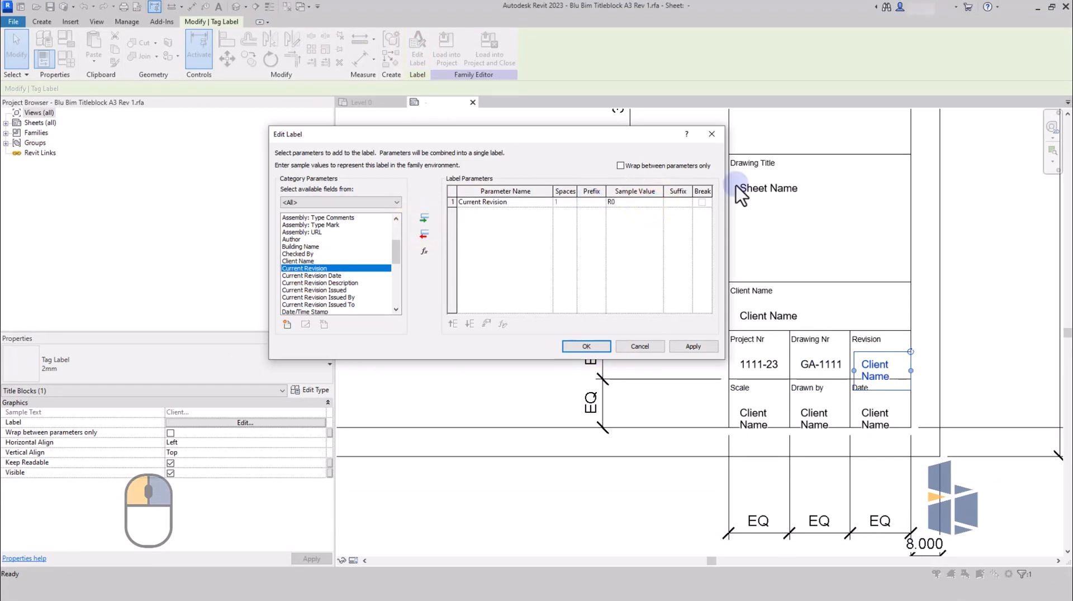
pyautogui.click(693, 347)
pyautogui.click(589, 347)
# Replace the Client Name parameter with Scale in the Scale cell's label.
pyautogui.click(756, 413)
pyautogui.click(420, 58)
pyautogui.scroll(-3, 327, 266)
pyautogui.click(335, 283)
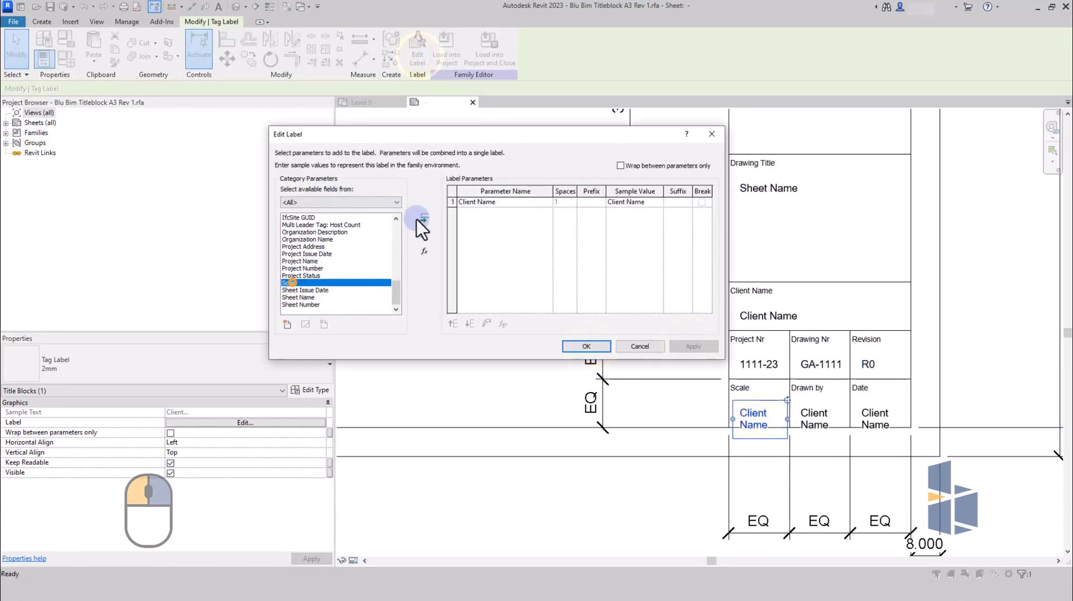
pyautogui.click(417, 219)
pyautogui.click(606, 335)
# Replace the Client Name parameter with Author in the Drawn by cell's label.
pyautogui.click(826, 428)
pyautogui.click(417, 47)
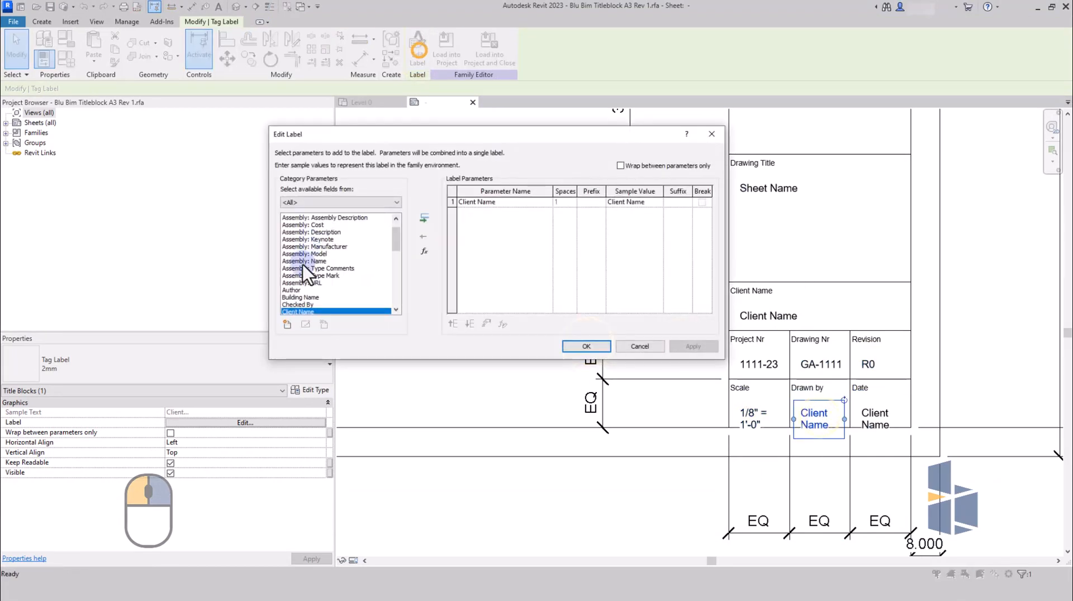
pyautogui.click(291, 290)
pyautogui.click(424, 218)
pyautogui.click(450, 202)
pyautogui.click(426, 232)
pyautogui.click(683, 346)
pyautogui.click(586, 346)
# Replace the Client Name parameter with Date/Time Stamp in the Date cell's label and remove the time from its sample value.
pyautogui.click(874, 417)
pyautogui.click(417, 50)
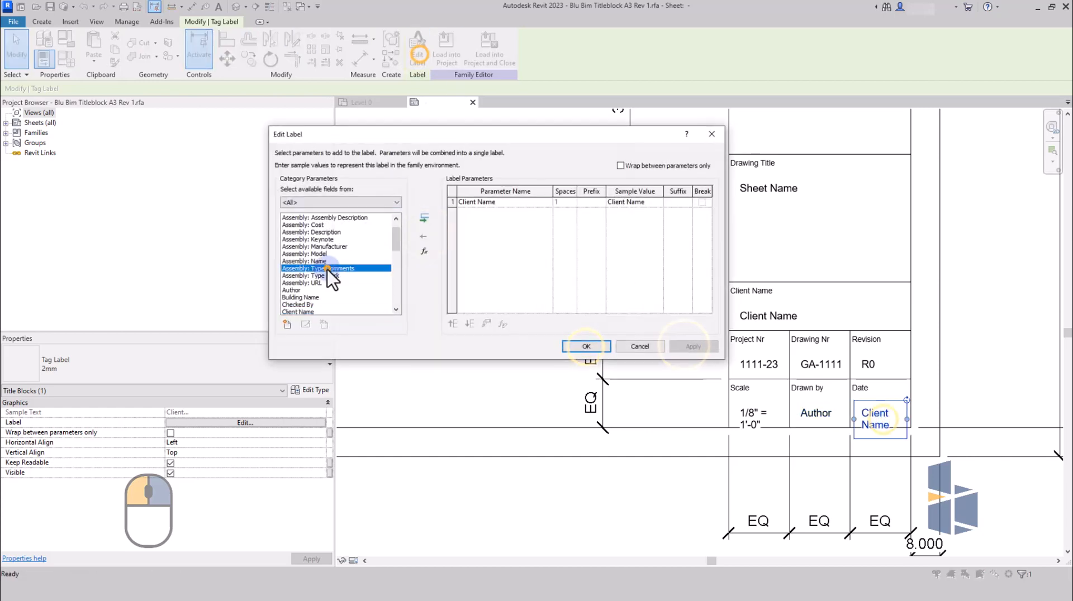
pyautogui.scroll(-4, 326, 269)
pyautogui.click(304, 269)
pyautogui.click(422, 219)
pyautogui.click(452, 202)
pyautogui.click(426, 233)
pyautogui.moveTo(635, 202); pyautogui.dragTo(673, 202)
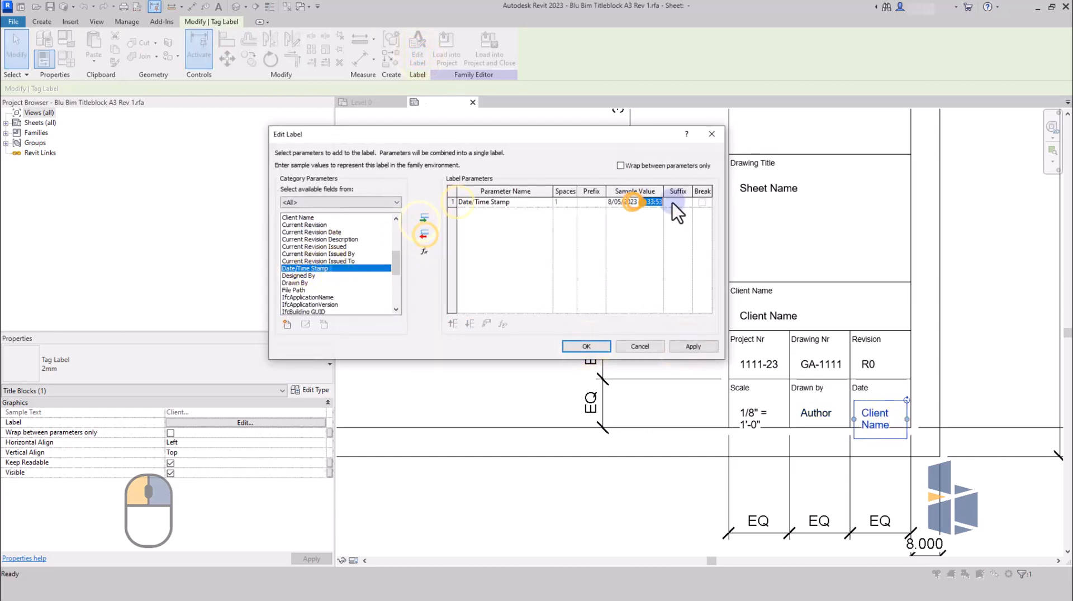
pyautogui.press('BackSpace')
pyautogui.click(695, 347)
pyautogui.click(574, 348)
# Set the sample value of the Scale cell's label to 1:000.
pyautogui.click(766, 418)
pyautogui.click(414, 55)
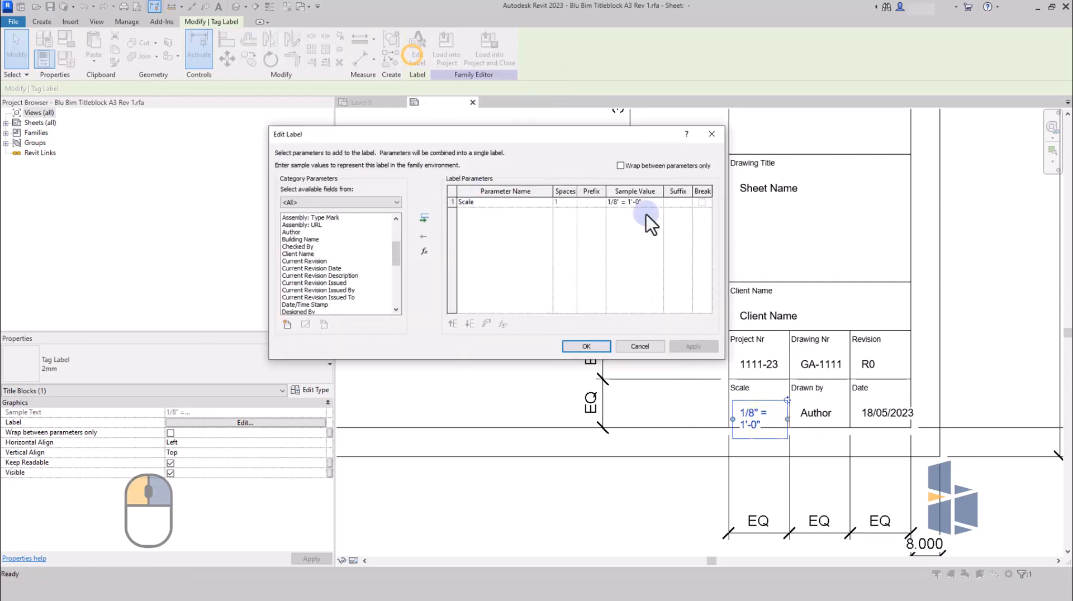
pyautogui.click(619, 204)
pyautogui.moveTo(646, 203); pyautogui.dragTo(582, 196)
pyautogui.press('BackSpace')
pyautogui.write('1:000')
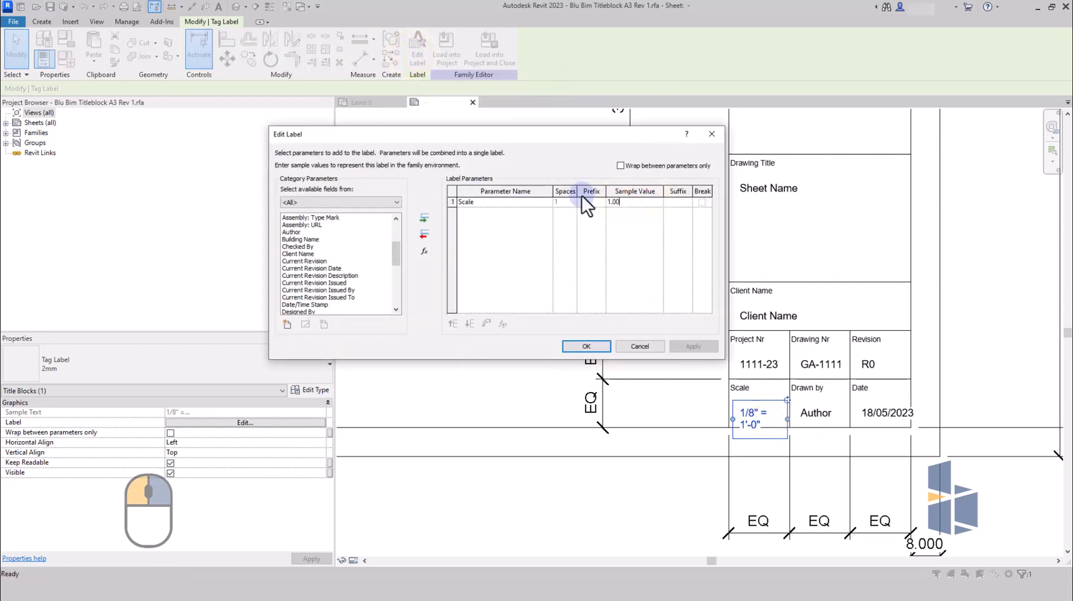
pyautogui.click(586, 350)
pyautogui.click(647, 469)
# Move the Date cell's label slightly to the left so that the date fits within the cell.
pyautogui.click(879, 415)
pyautogui.moveTo(864, 400); pyautogui.dragTo(859, 400)
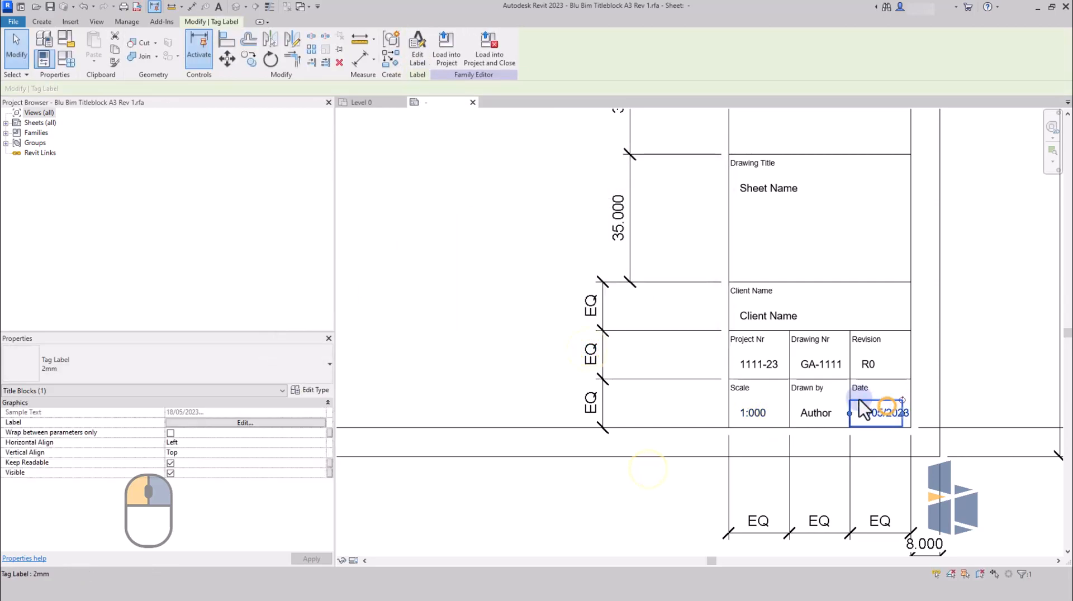
pyautogui.press('Escape')
# Import the image Blue Bim Logo.png and place it over the title block's information column.
pyautogui.scroll(-3, 858, 357)
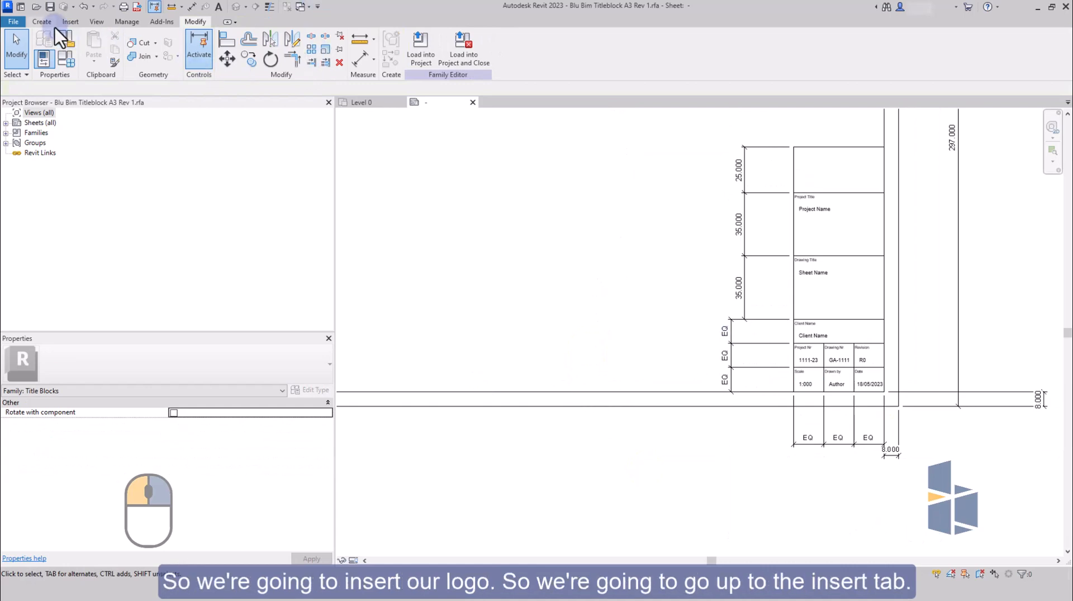
pyautogui.click(70, 21)
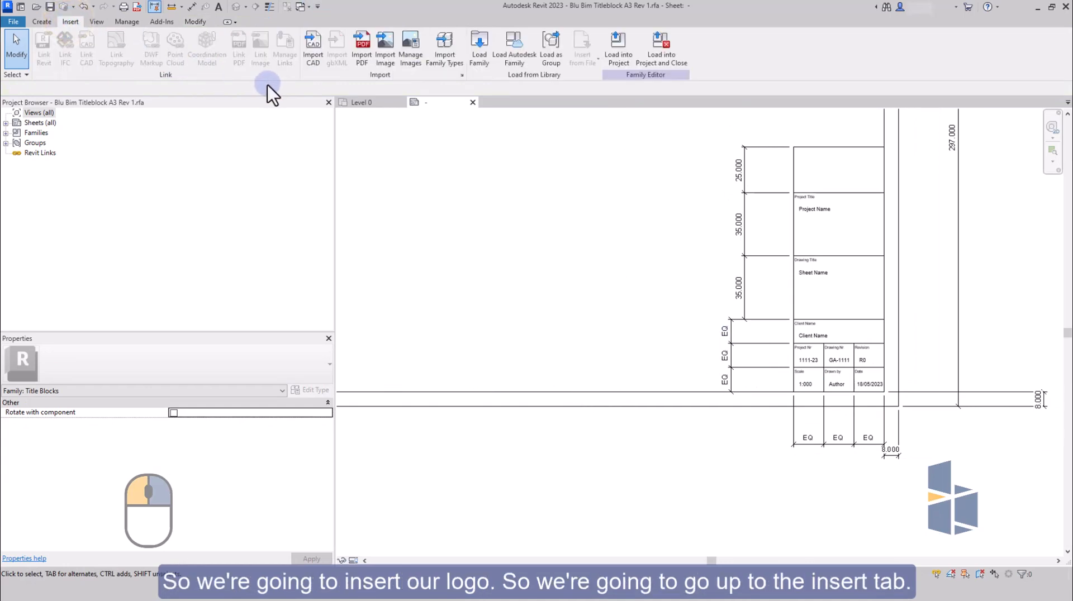
pyautogui.click(387, 51)
pyautogui.click(444, 204)
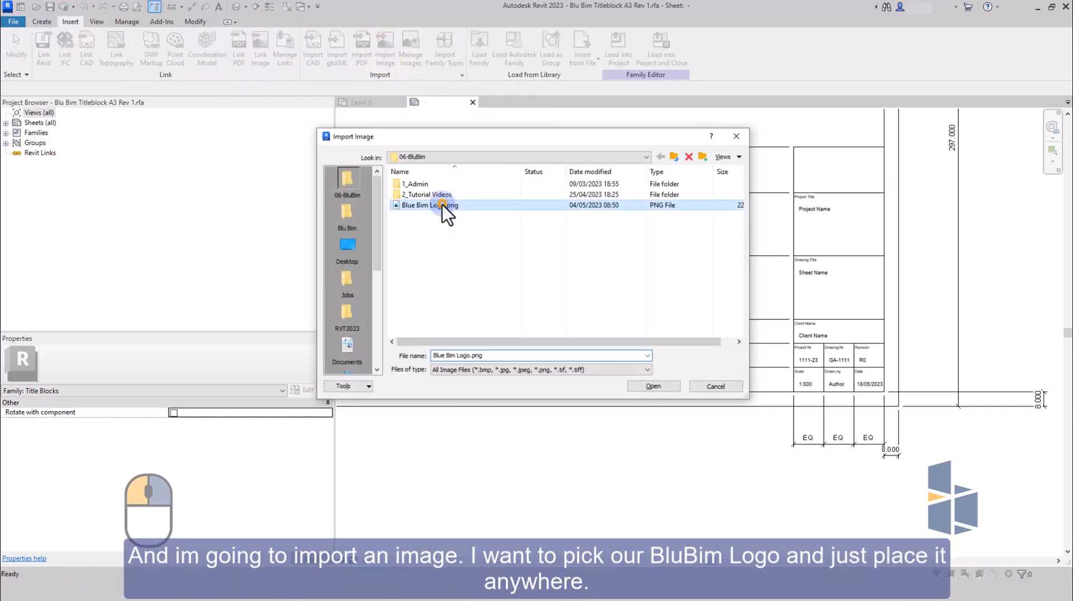
pyautogui.click(671, 390)
pyautogui.scroll(-5, 714, 263)
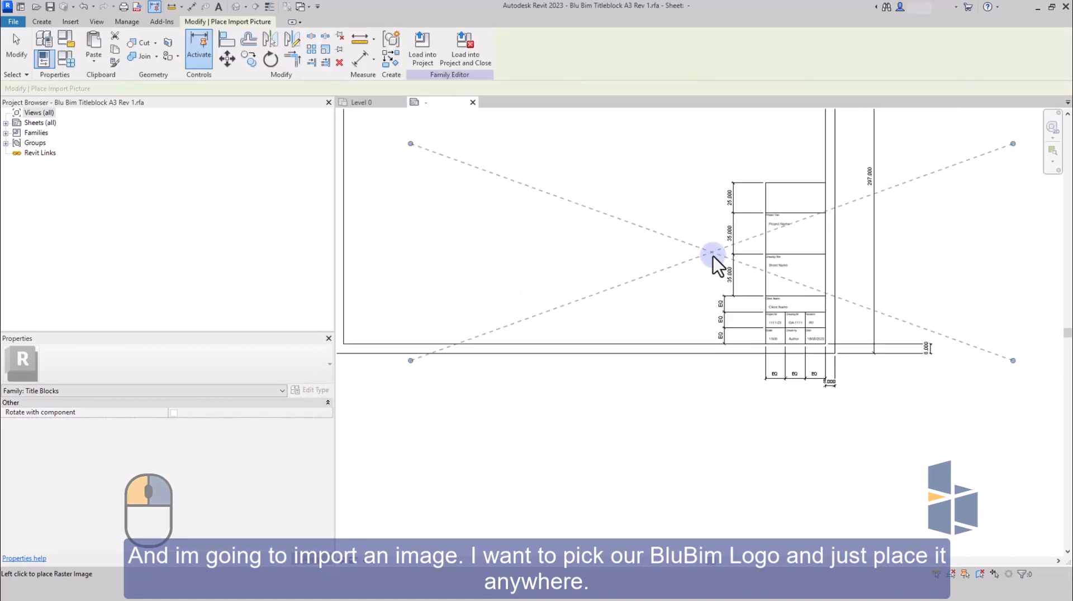
pyautogui.click(765, 197)
pyautogui.click(943, 304)
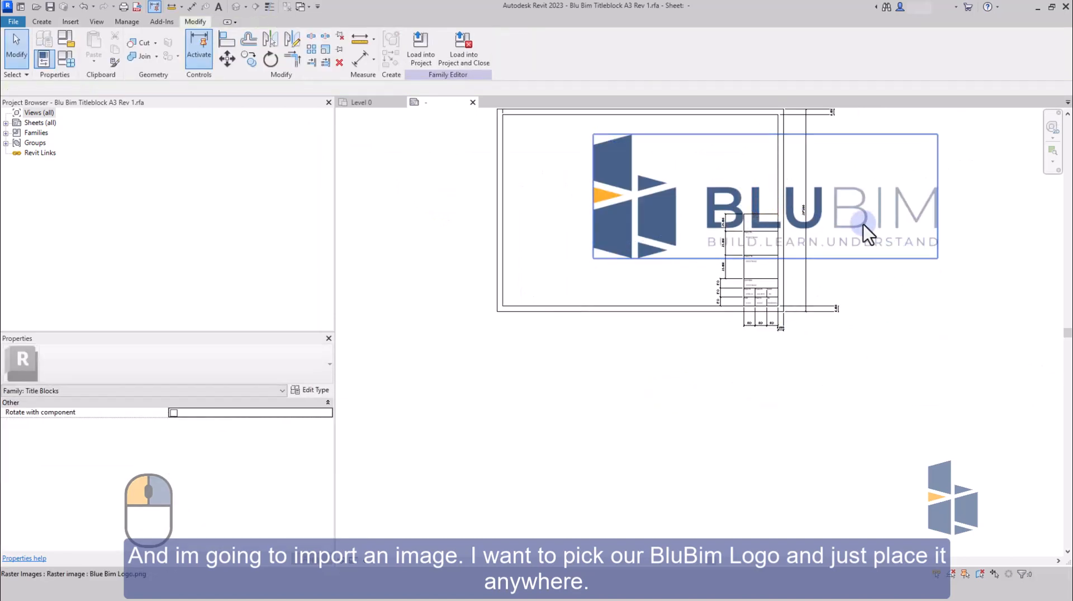
# Scale the logo down to about 45 mm wide by 16 mm high so that it fits inside the empty cell above Project Title.
pyautogui.click(854, 233)
pyautogui.moveTo(937, 135); pyautogui.dragTo(796, 200)
pyautogui.scroll(2, 614, 257)
pyautogui.scroll(5, 816, 218)
pyautogui.moveTo(877, 172); pyautogui.dragTo(898, 155)
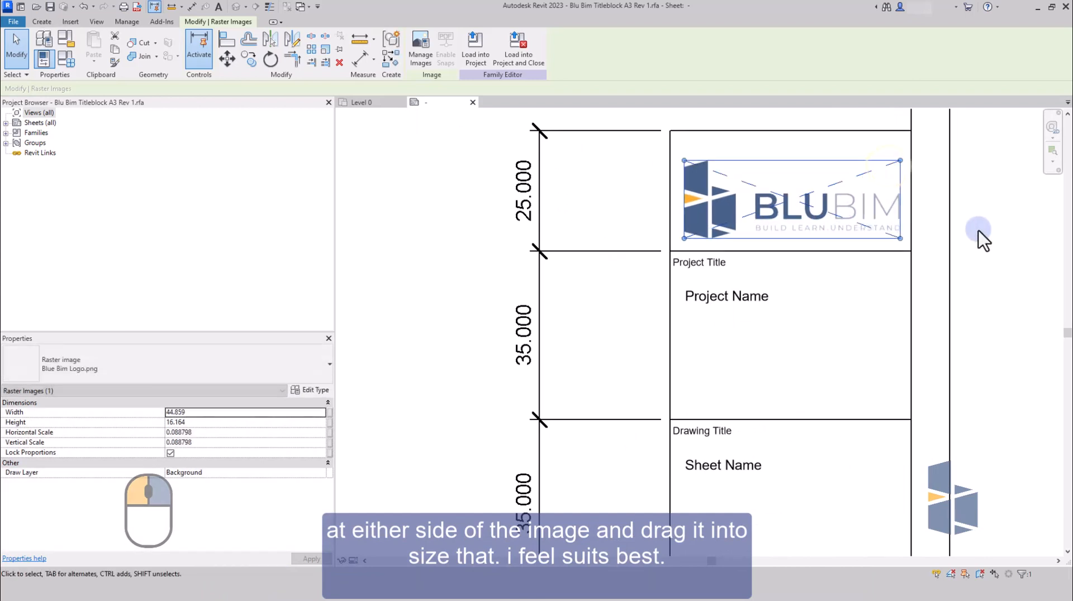
pyautogui.click(995, 239)
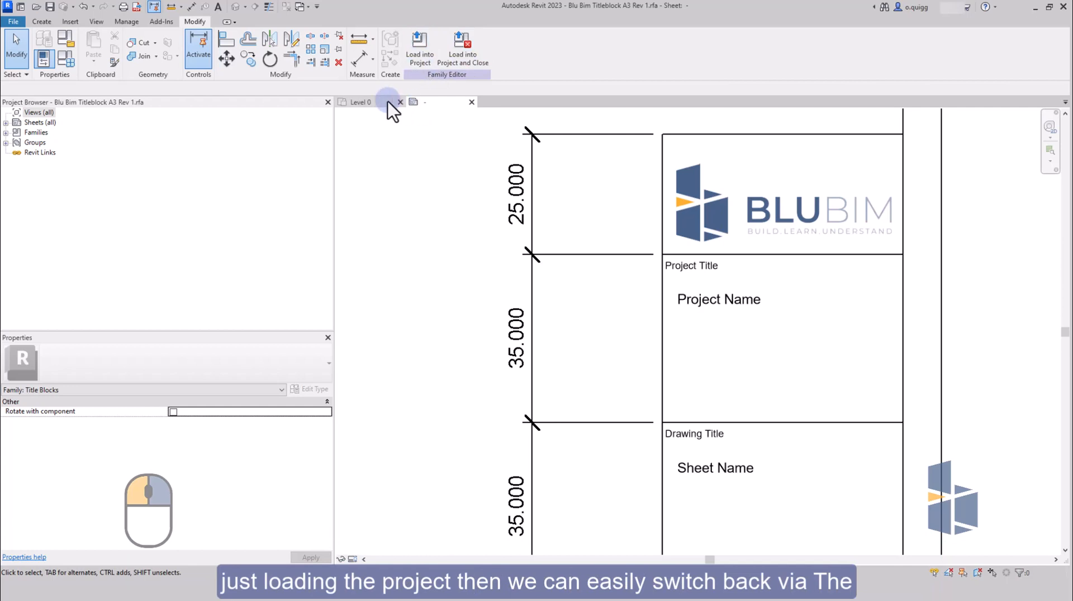
# Load the title block family into the project and open sheet A100 - Unnamed.
pyautogui.click(427, 56)
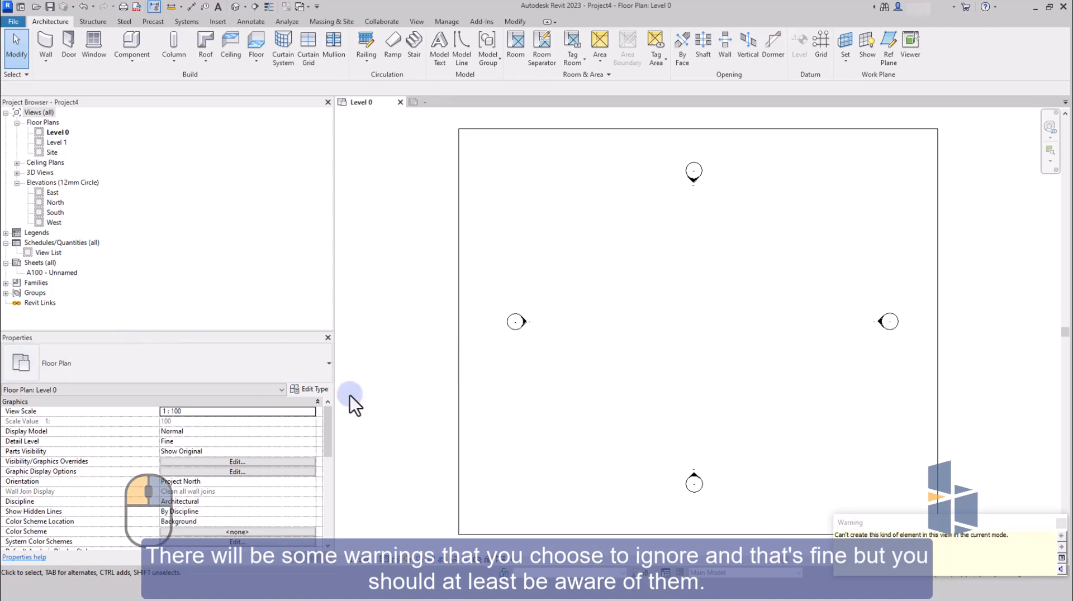
pyautogui.doubleClick(65, 275)
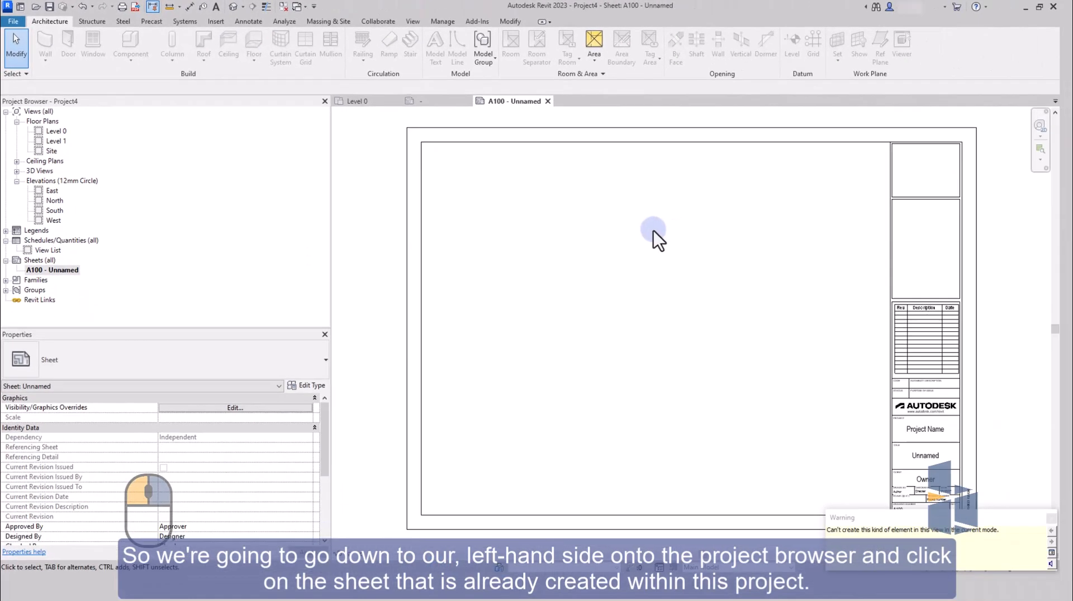
# Change the sheet's Autodesk A1 title block to the Blu Bim Titleblock A3 Rev 1 type.
pyautogui.scroll(-1, 652, 230)
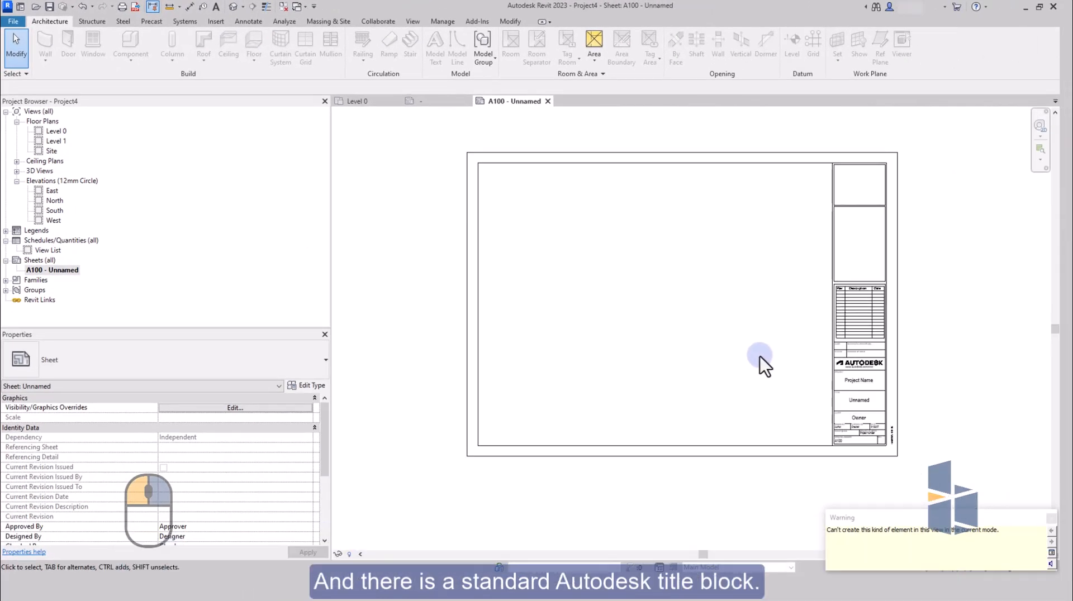
pyautogui.click(746, 455)
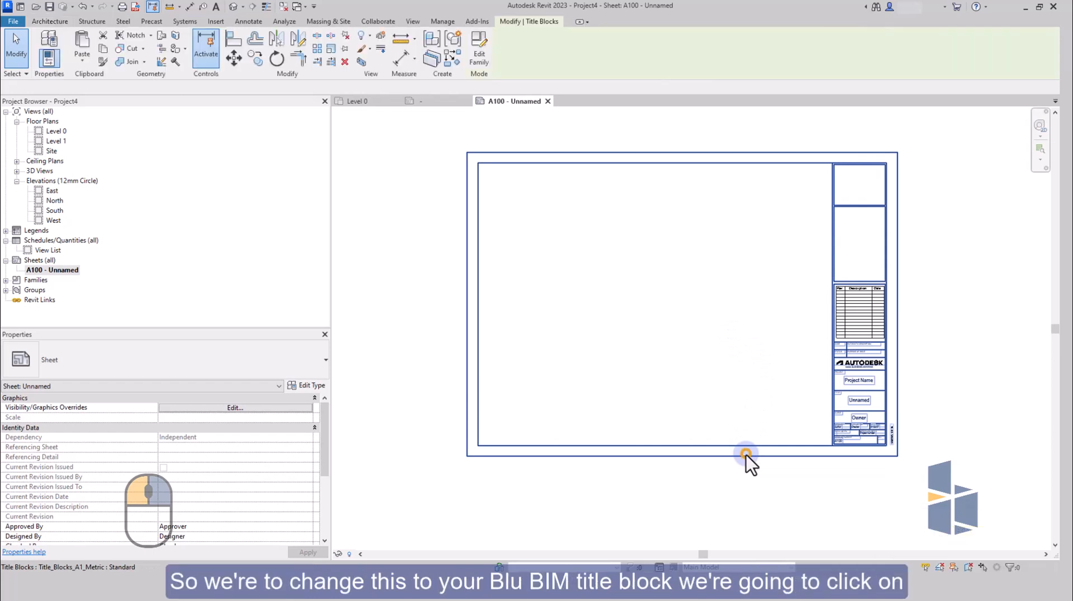
pyautogui.click(290, 362)
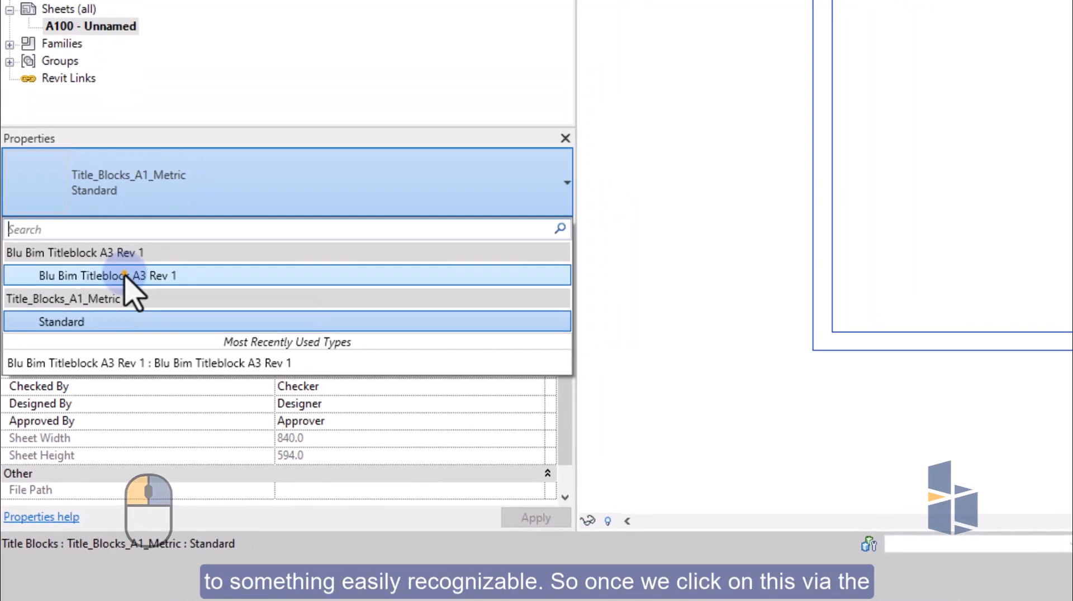
pyautogui.click(139, 234)
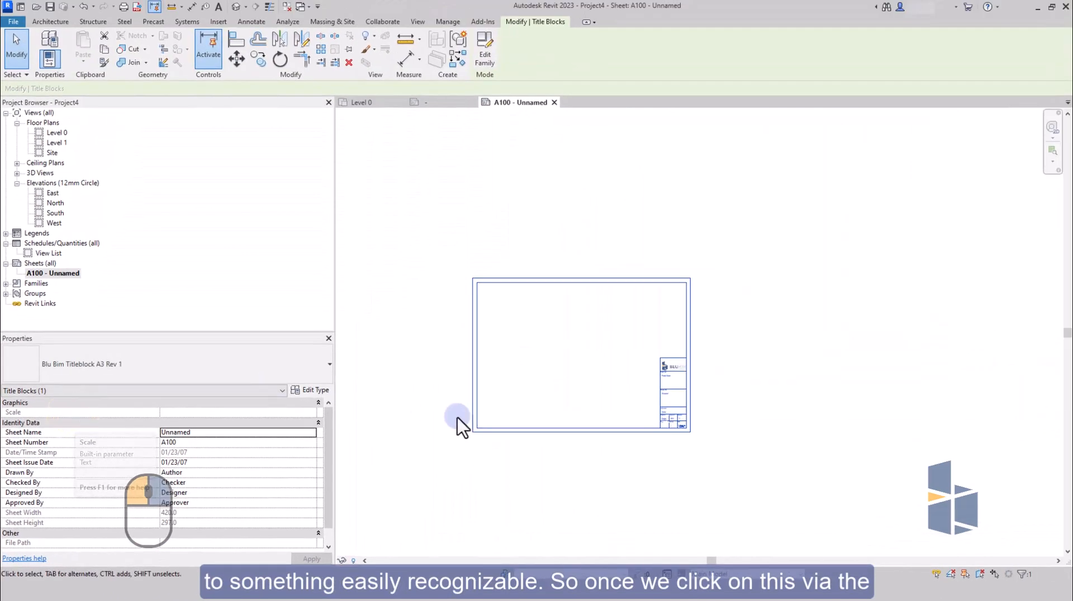
# Replace the project name in the Project Title cell with Title Block Test.
pyautogui.scroll(3, 500, 432)
pyautogui.scroll(2, 532, 408)
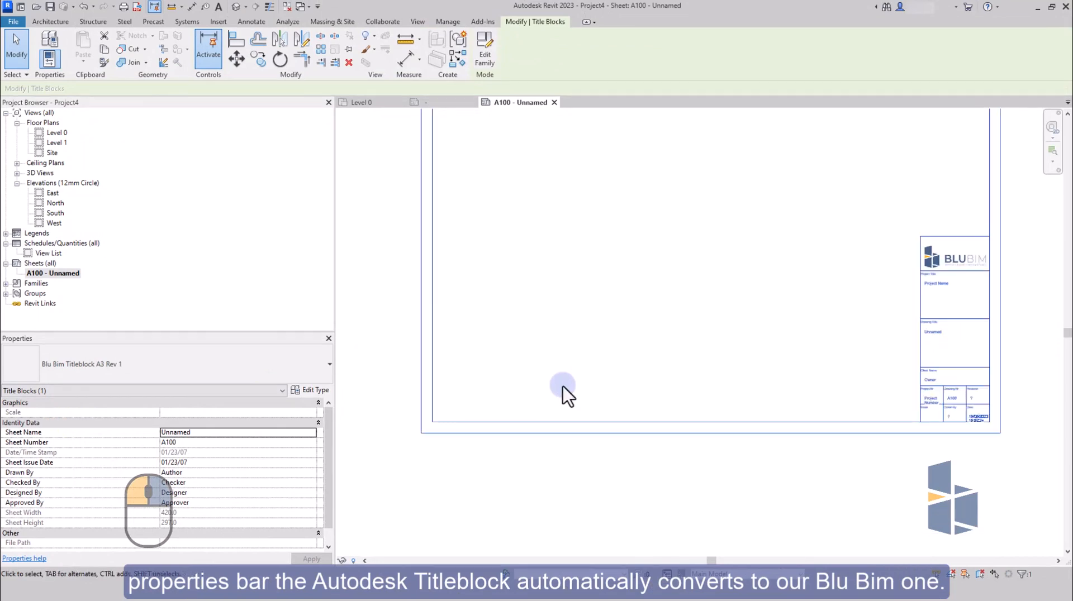
pyautogui.moveTo(762, 311); pyautogui.dragTo(742, 354, button='middle')
pyautogui.scroll(2, 810, 357)
pyautogui.scroll(-3, 739, 360)
pyautogui.moveTo(596, 377); pyautogui.dragTo(634, 362, button='middle')
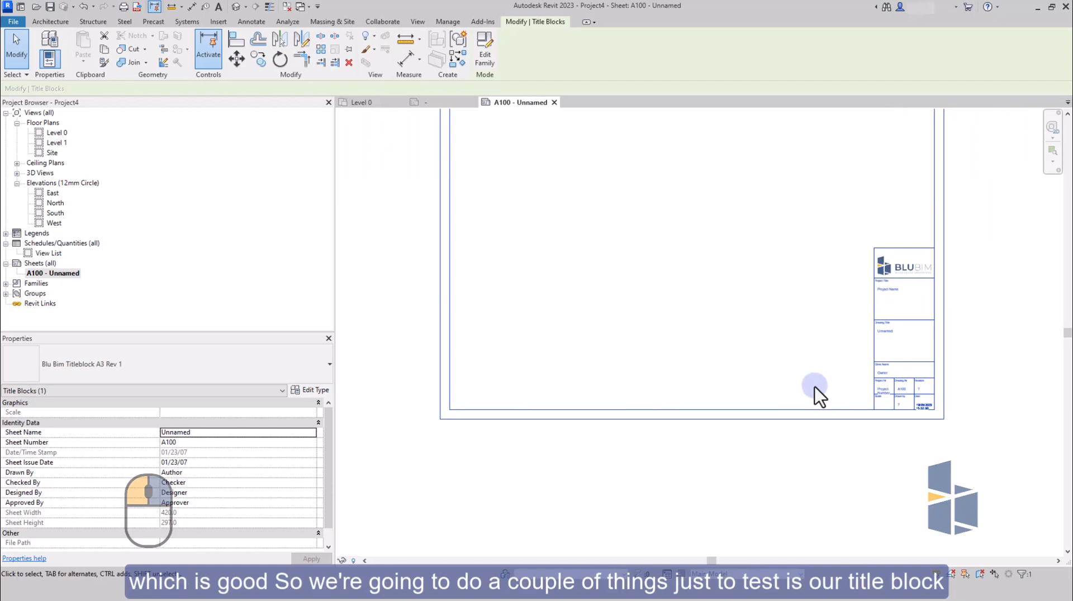
pyautogui.click(889, 292)
pyautogui.scroll(4, 890, 294)
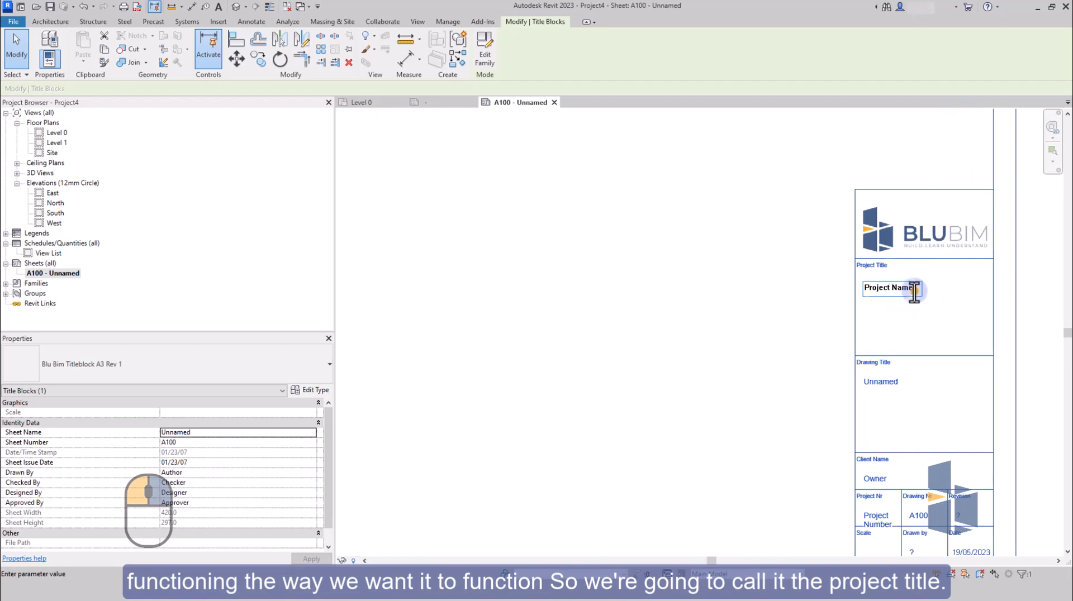
pyautogui.moveTo(922, 289); pyautogui.dragTo(899, 290)
pyautogui.press('BackSpace')
pyautogui.press('BackSpace')
pyautogui.press('BackSpace')
pyautogui.press('BackSpace')
pyautogui.press('BackSpace')
pyautogui.press('BackSpace')
pyautogui.press('BackSpace')
pyautogui.press('BackSpace')
pyautogui.press('BackSpace')
pyautogui.press('BackSpace')
pyautogui.write('T')
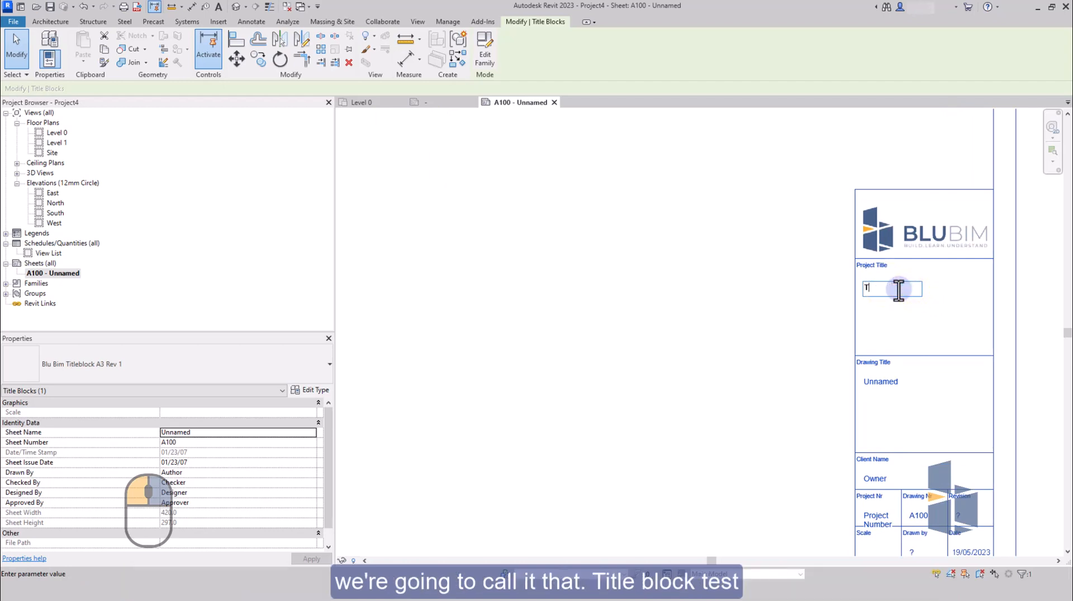
pyautogui.write('itle ')
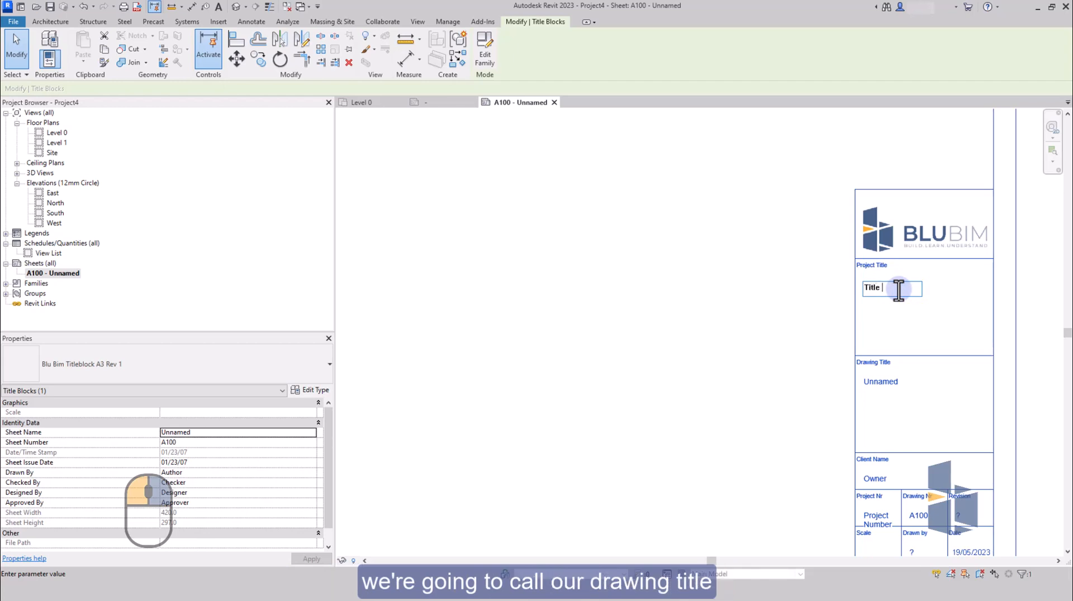
pyautogui.write('Block Test')
pyautogui.click(930, 389)
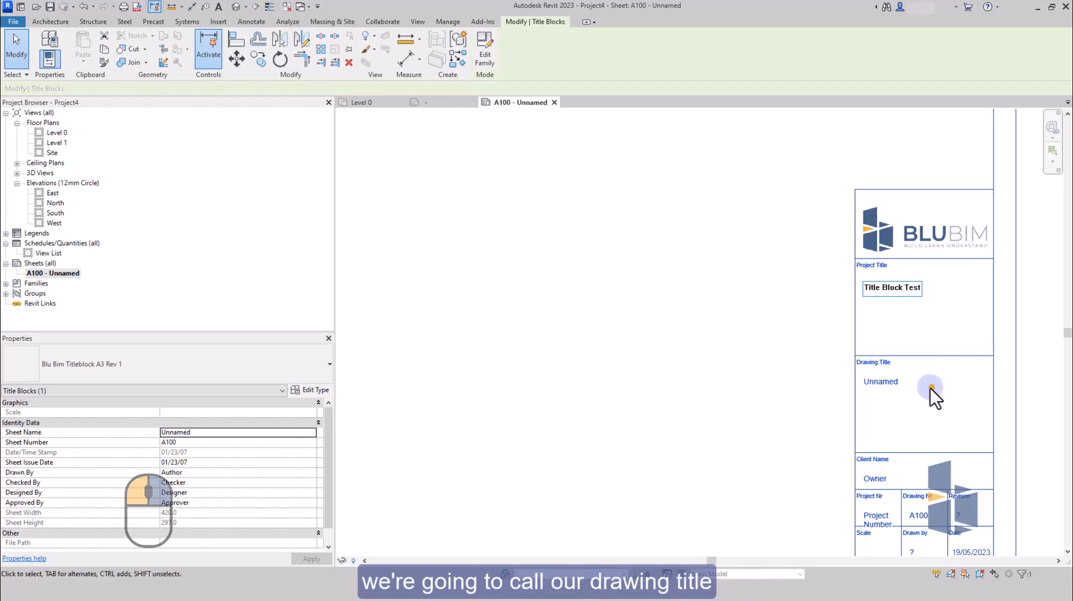
# Set the sheet name in the Drawing Title cell to Blu Bim 01.
pyautogui.click(866, 386)
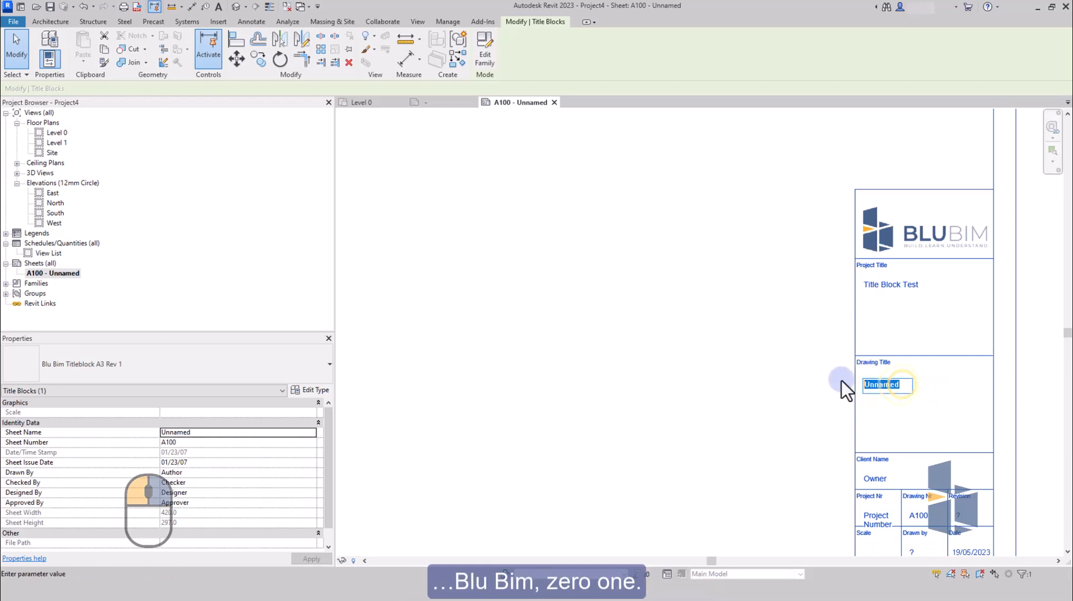
pyautogui.write('Blu Bim 01')
pyautogui.click(899, 427)
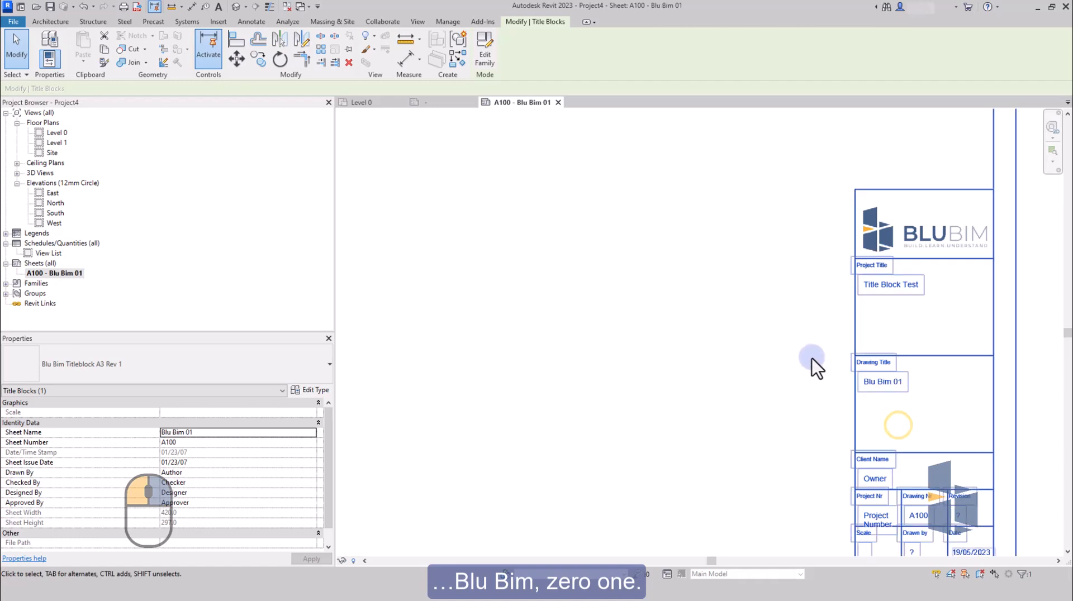
# Replace the Owner placeholder in the Client Name cell with the client's full name.
pyautogui.scroll(-1, 812, 359)
pyautogui.scroll(2, 874, 490)
pyautogui.click(863, 458)
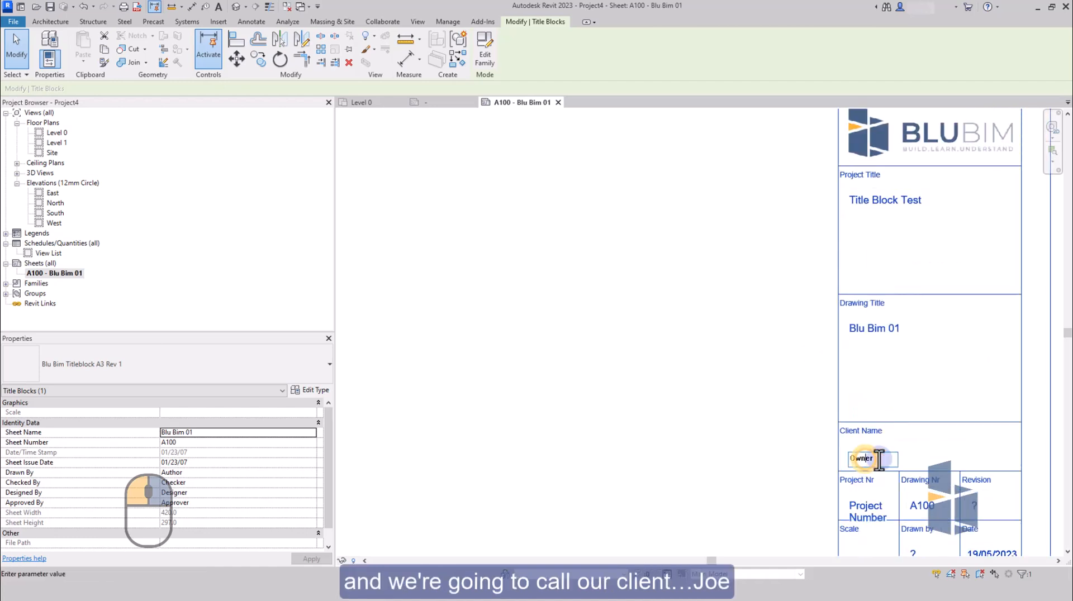
pyautogui.write('Jo')
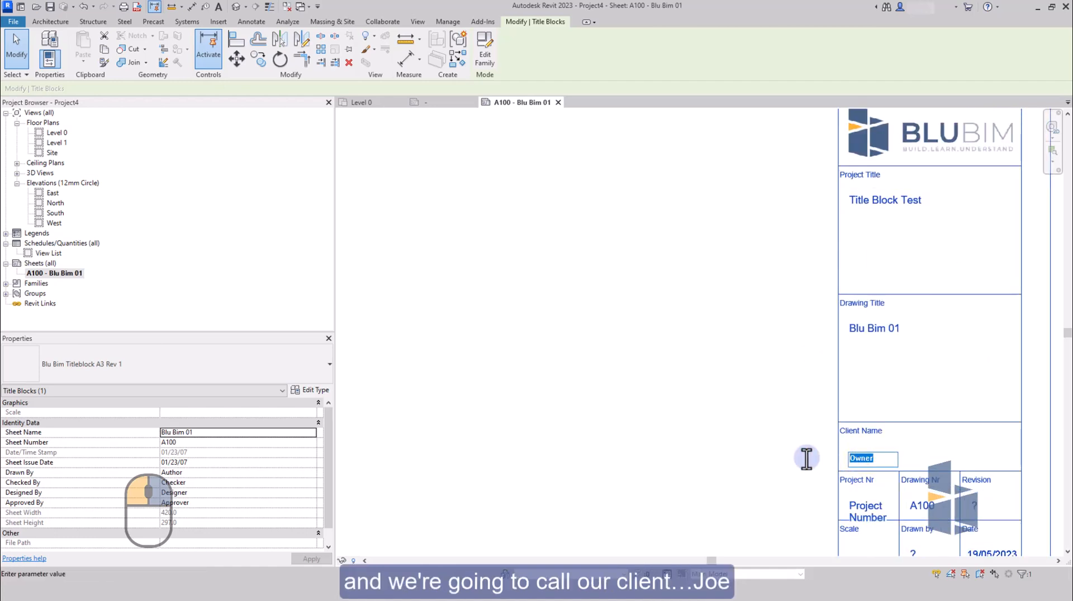
pyautogui.write('e Bloggs')
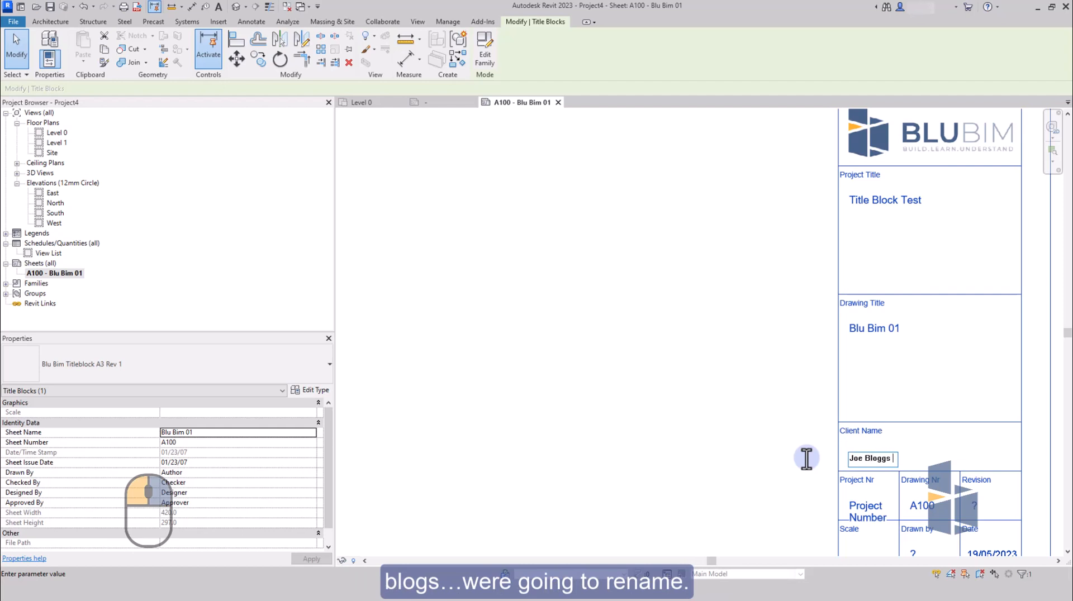
pyautogui.click(920, 507)
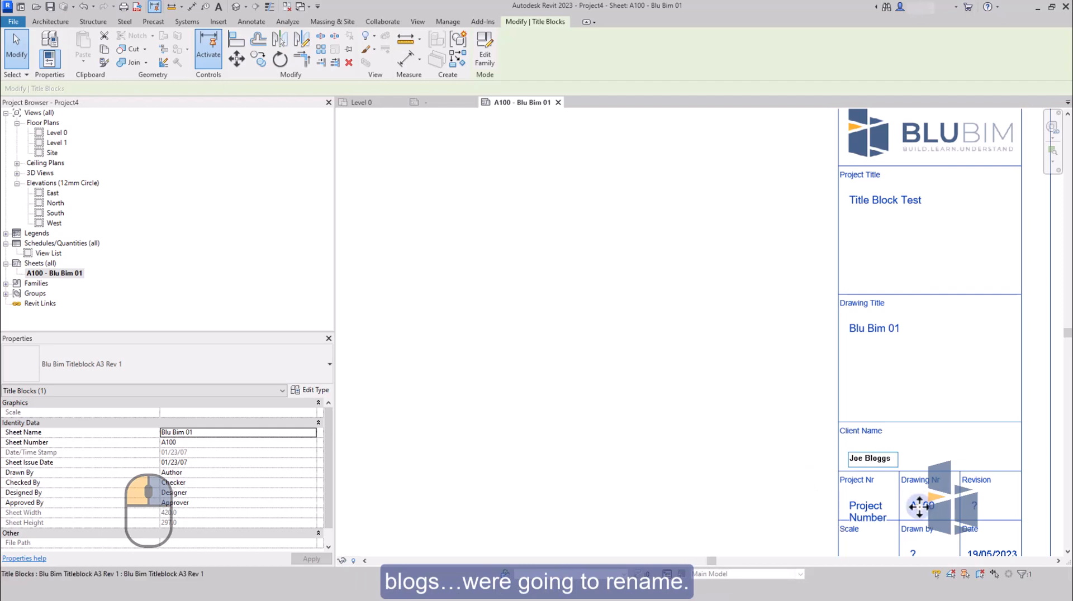
# Set the sheet number in the Drawing Nr cell to GA-01.
pyautogui.click(922, 507)
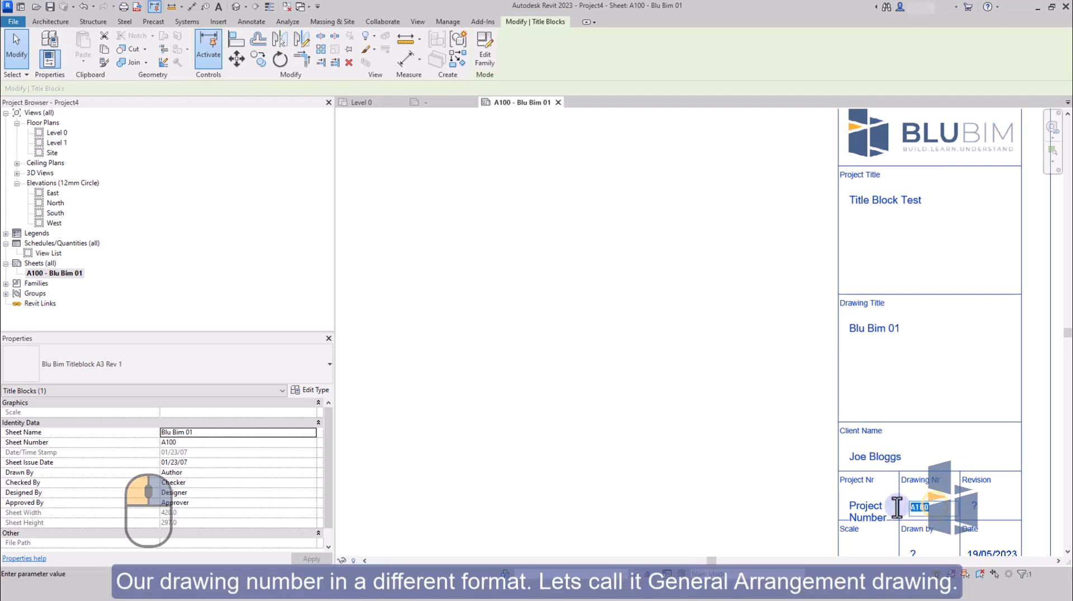
pyautogui.press('BackSpace')
pyautogui.write('GA-01')
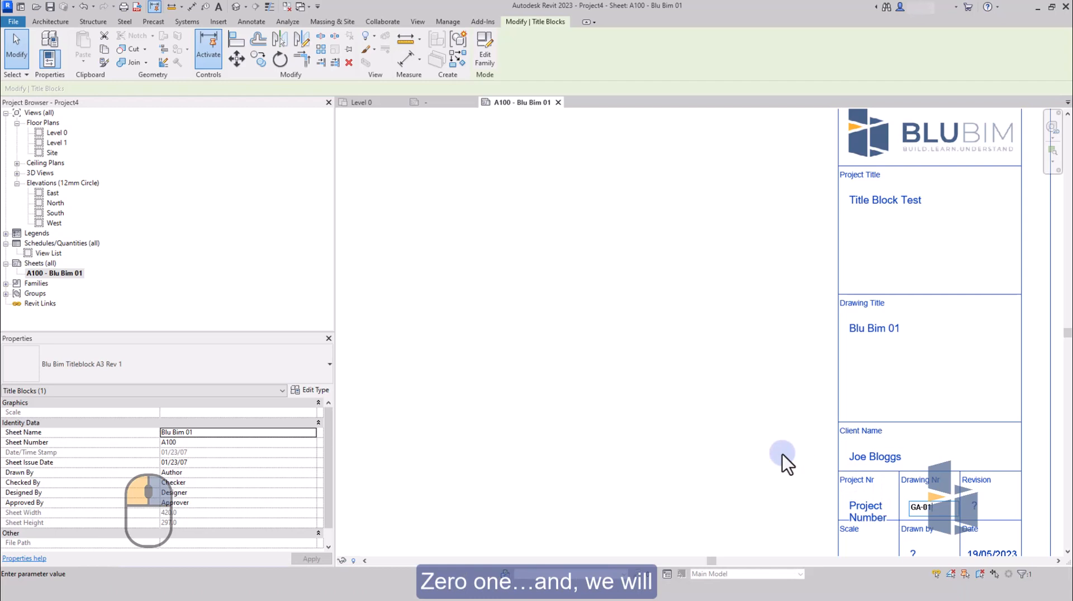
pyautogui.click(863, 506)
# Replace the placeholder in the Project Nr cell with 1111-23.
pyautogui.click(863, 508)
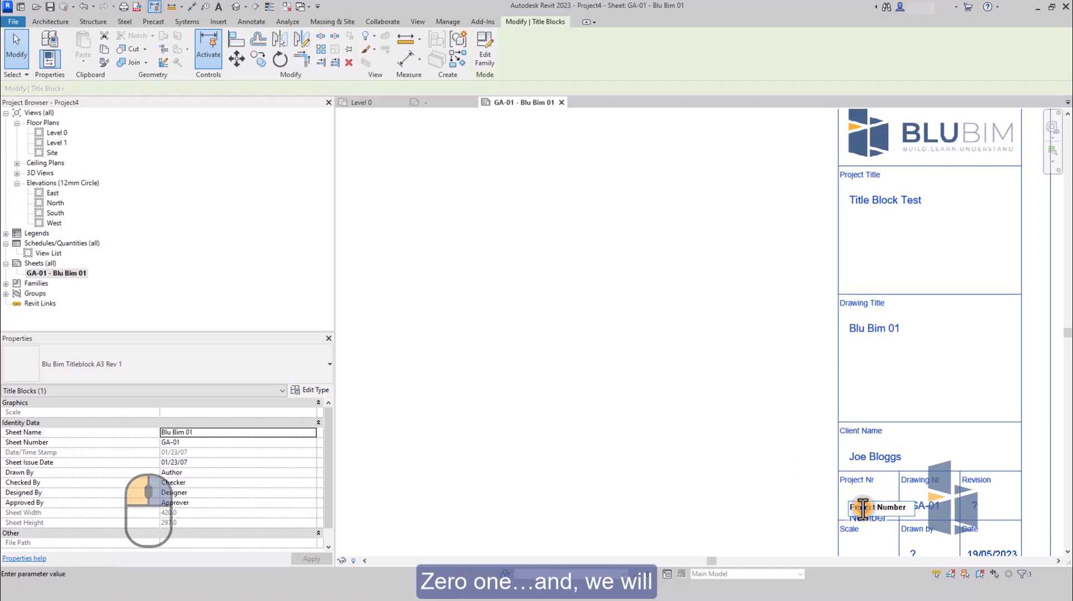
pyautogui.hotkey('ctrl', 'a')
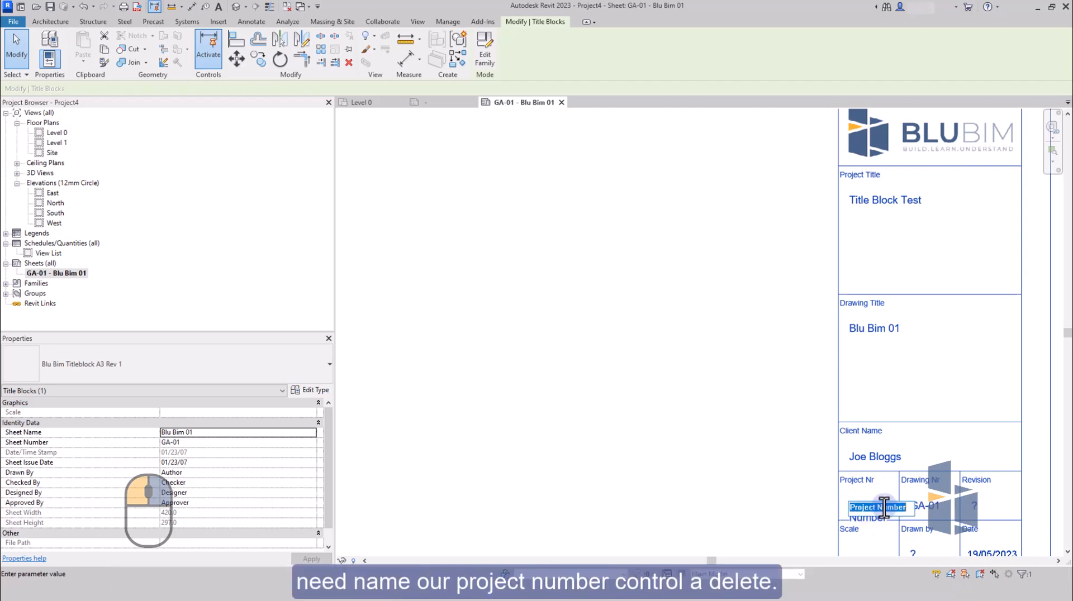
pyautogui.press('Delete')
pyautogui.write('1111-')
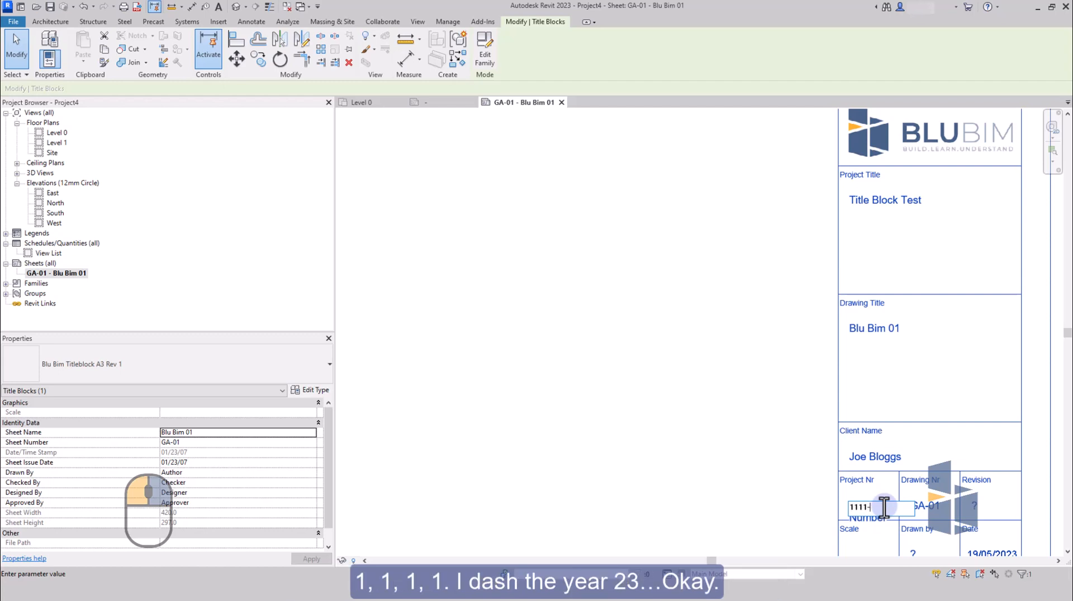
pyautogui.write('23')
pyautogui.click(802, 488)
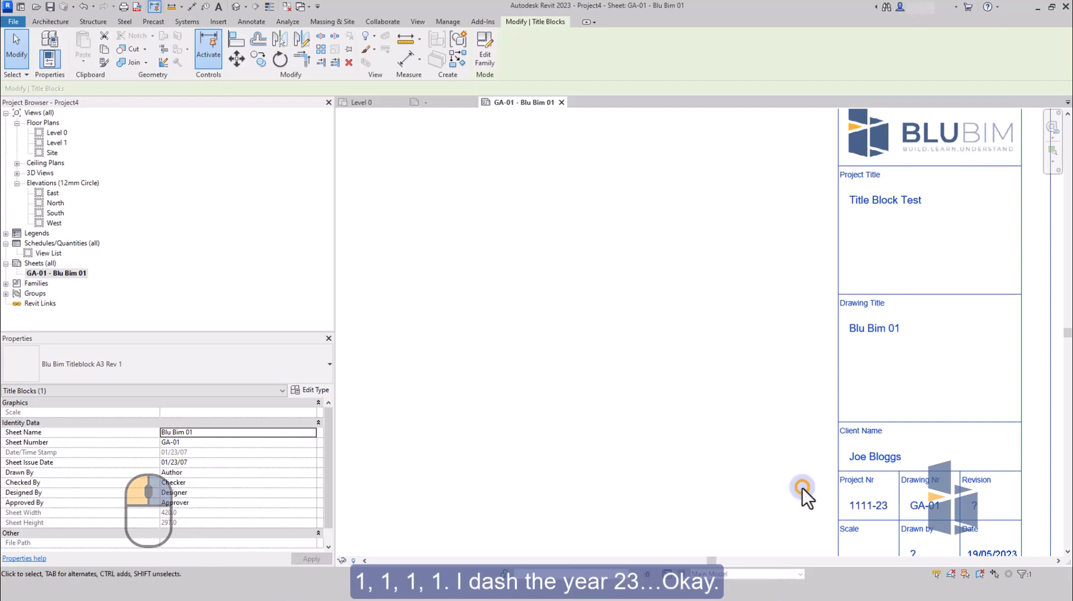
# Create a new sheet in the project that uses the Blu Bim Titleblock A3 Rev 1 title block.
pyautogui.scroll(-1, 808, 401)
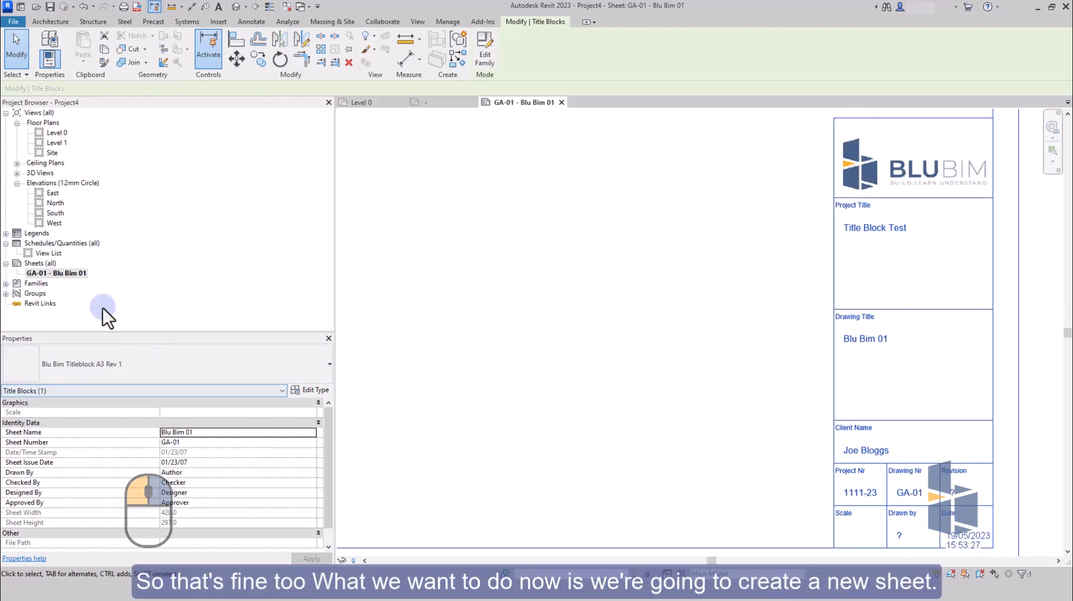
pyautogui.rightClick(49, 265)
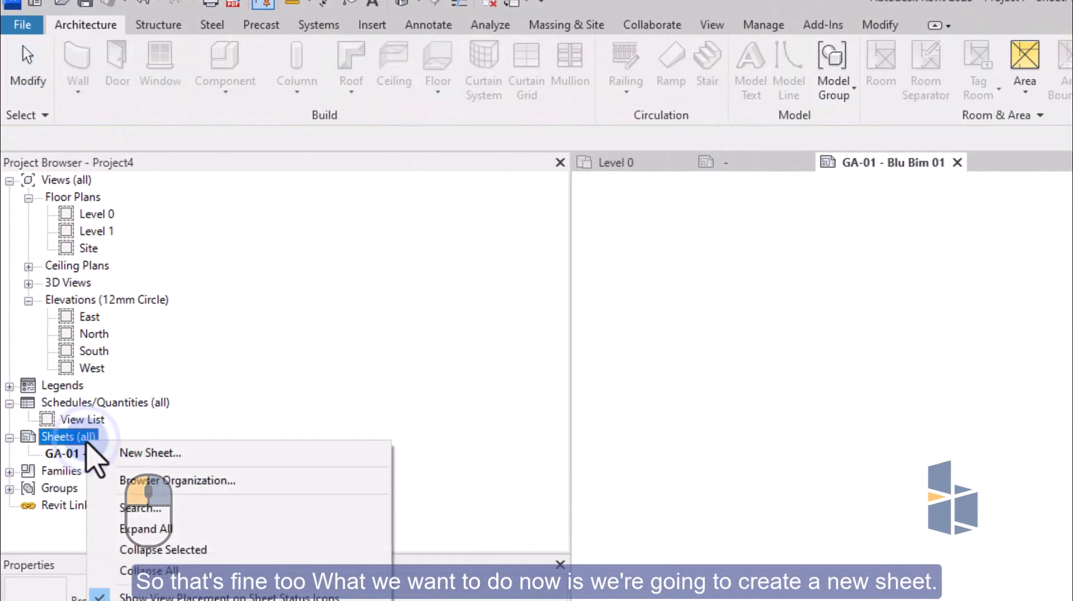
pyautogui.click(95, 453)
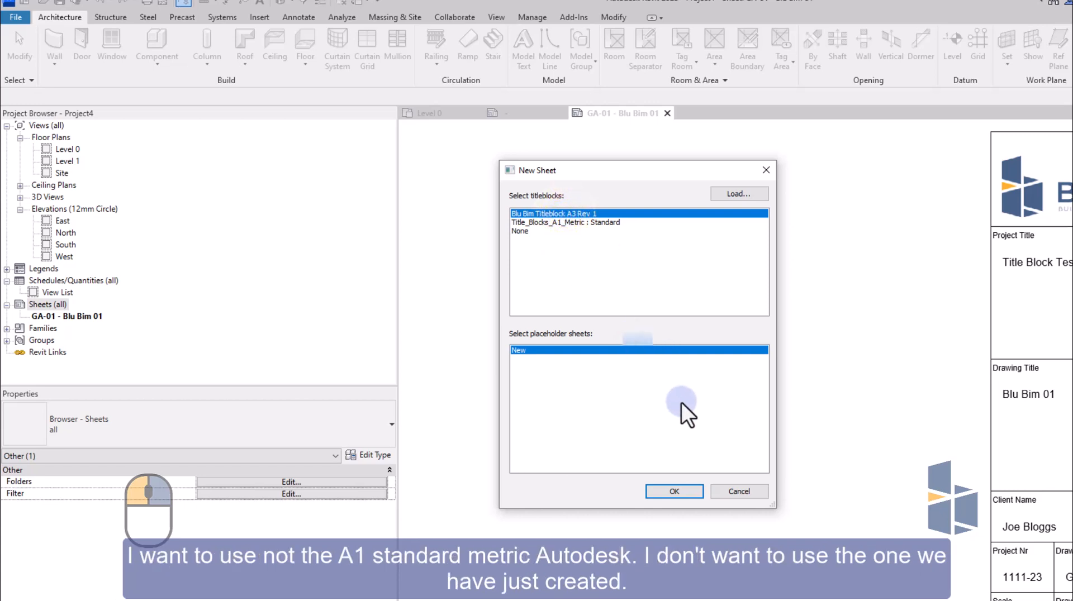
pyautogui.click(676, 492)
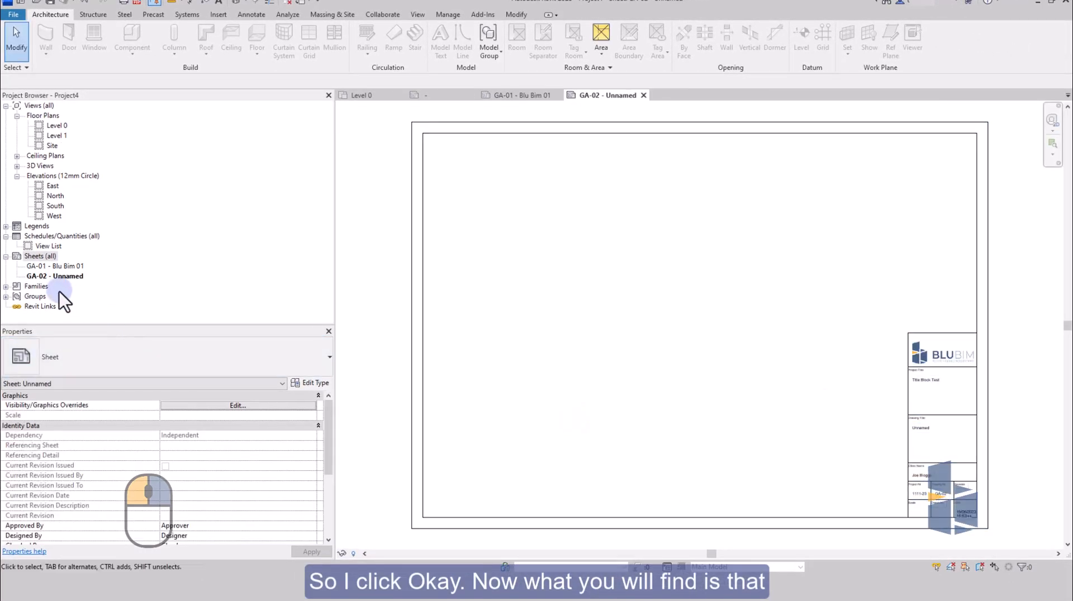
# Examine the title block on sheet GA-02, checking the drawing number, project number, client name, project title, drawing title and scale cells.
pyautogui.scroll(5, 981, 534)
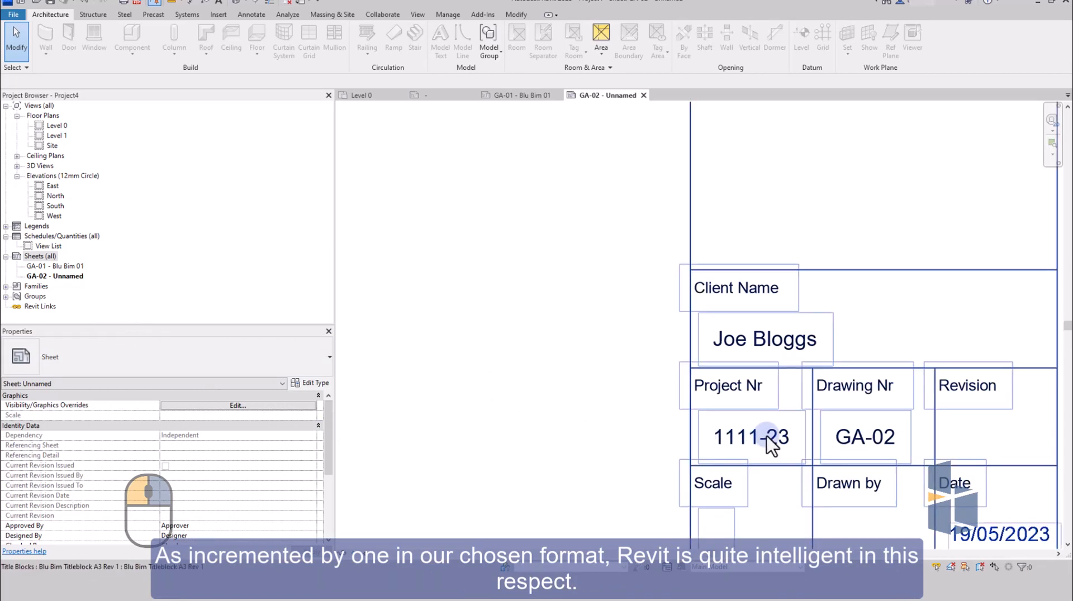
pyautogui.scroll(-2, 749, 441)
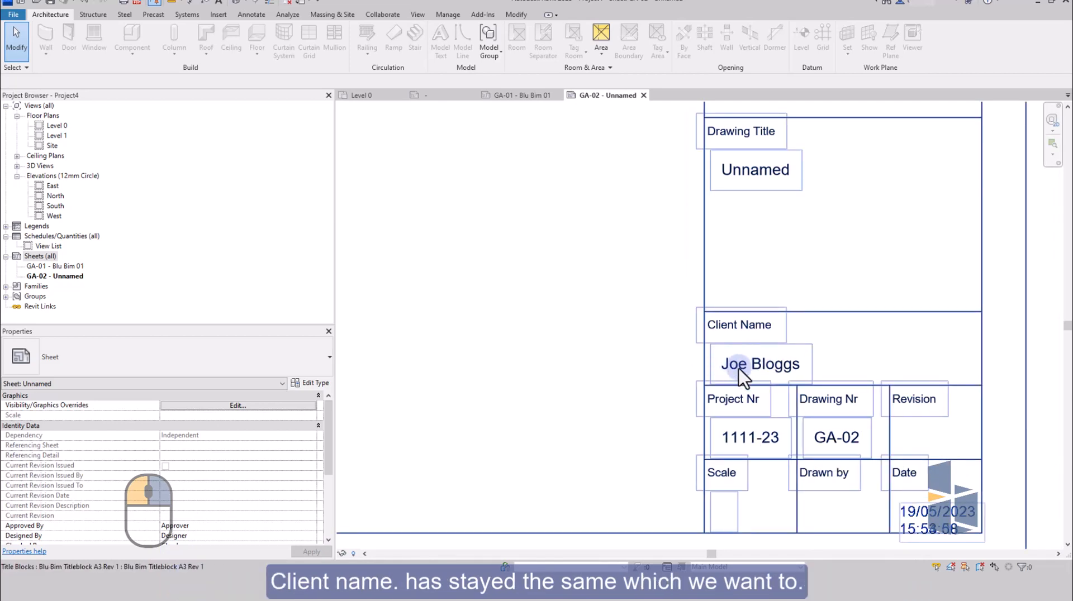
pyautogui.scroll(-1, 775, 376)
pyautogui.scroll(-1, 774, 369)
pyautogui.moveTo(771, 287); pyautogui.dragTo(816, 363, button='middle')
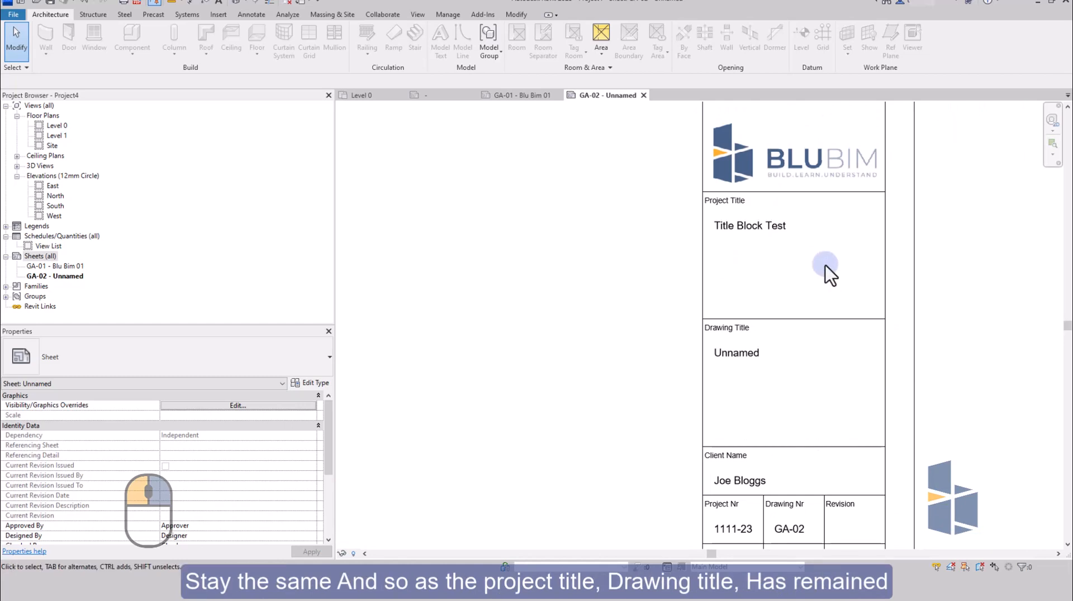
pyautogui.scroll(2, 773, 228)
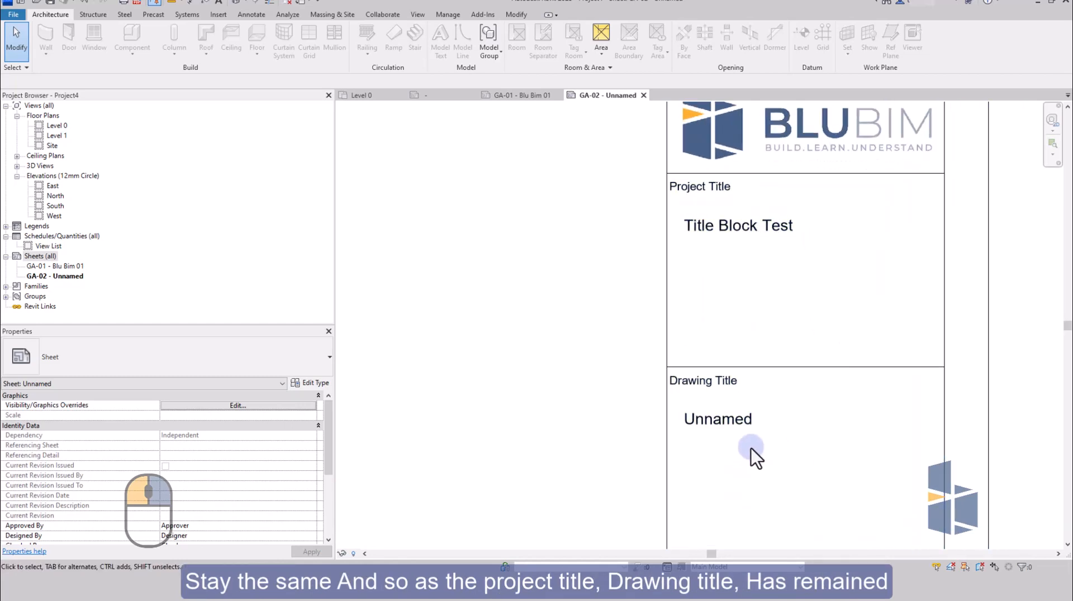
pyautogui.scroll(-3, 747, 343)
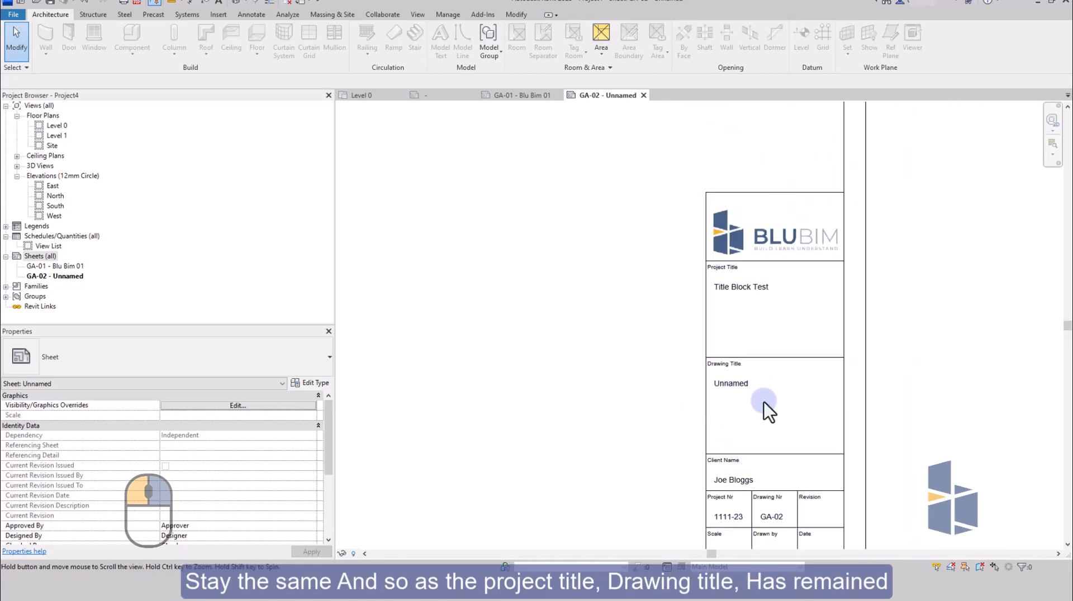
pyautogui.moveTo(766, 409); pyautogui.dragTo(762, 366, button='middle')
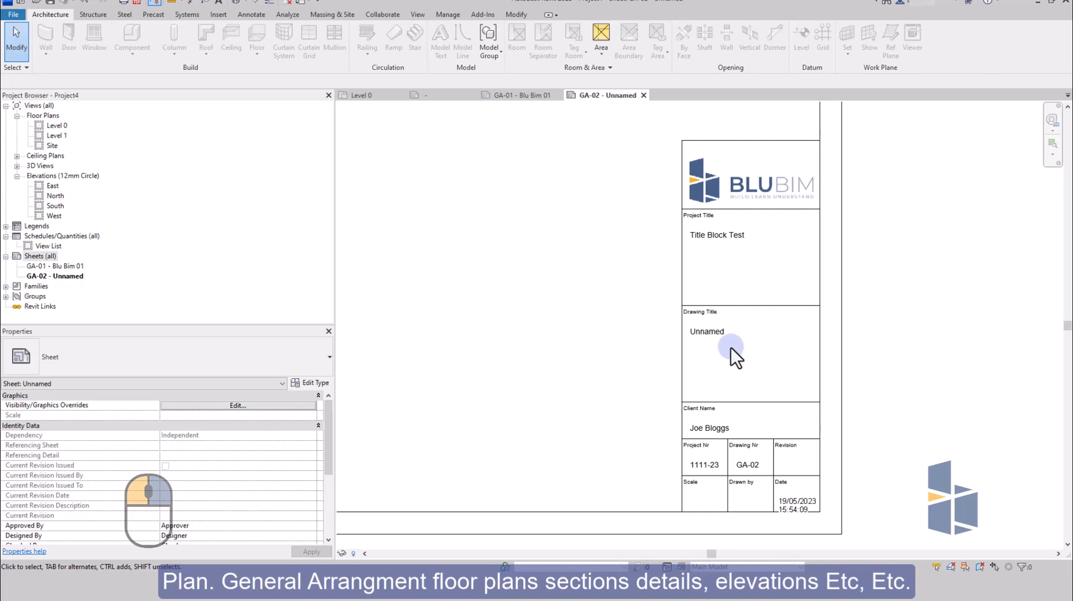
pyautogui.scroll(-1, 746, 338)
pyautogui.scroll(-1, 749, 324)
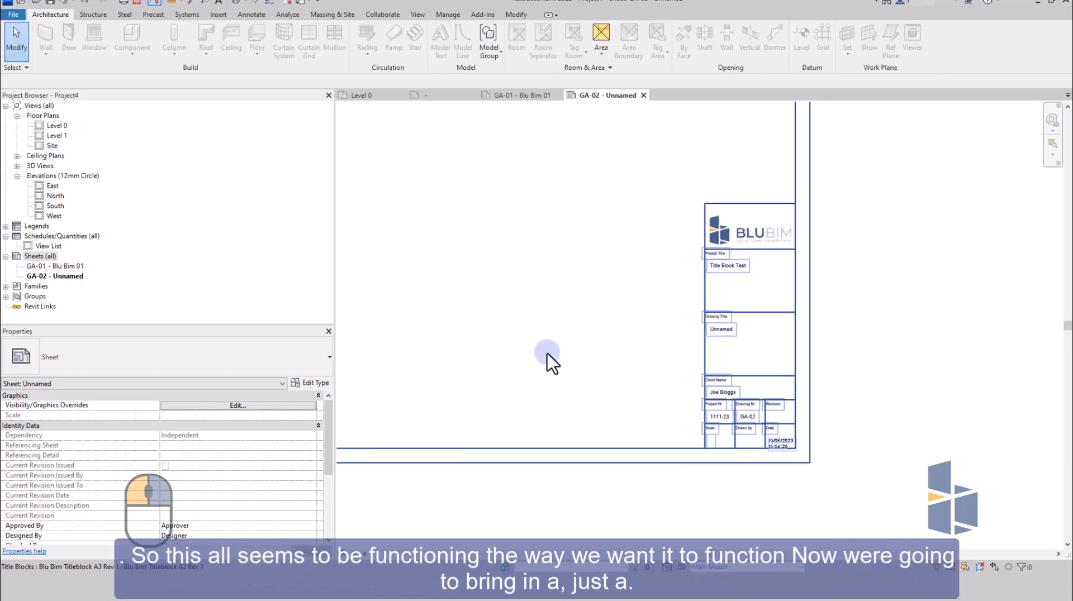
pyautogui.moveTo(563, 364); pyautogui.dragTo(633, 402, button='middle')
pyautogui.scroll(-1, 709, 435)
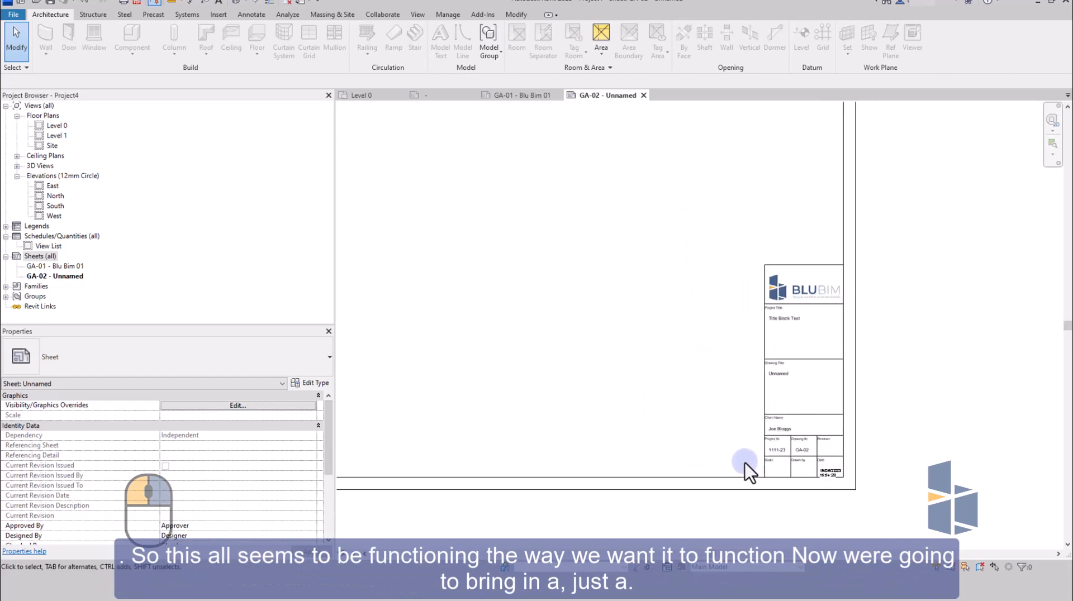
pyautogui.scroll(-1, 743, 481)
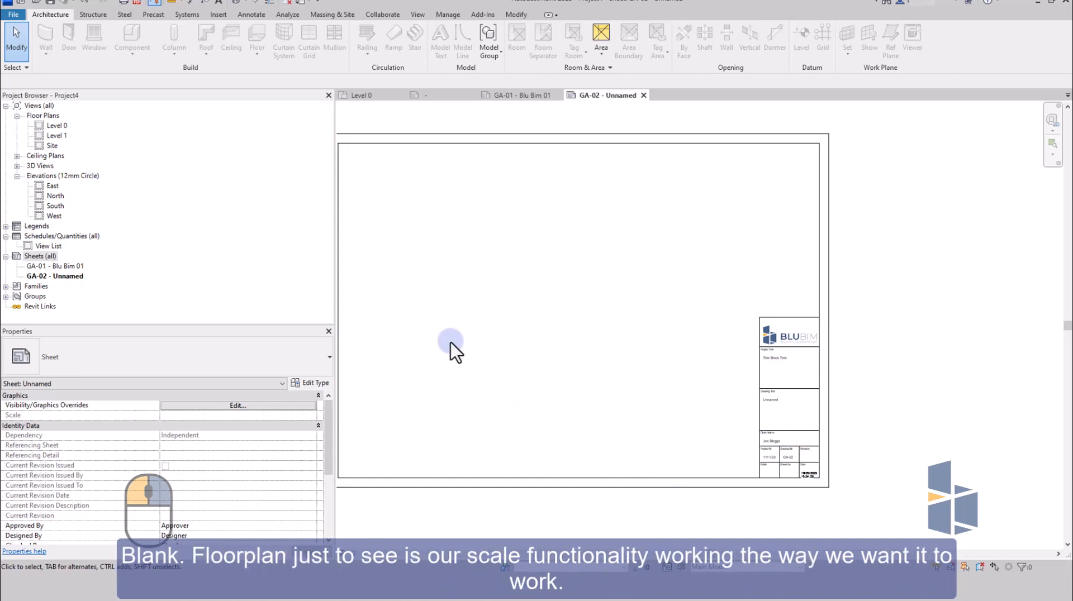
pyautogui.scroll(4, 748, 447)
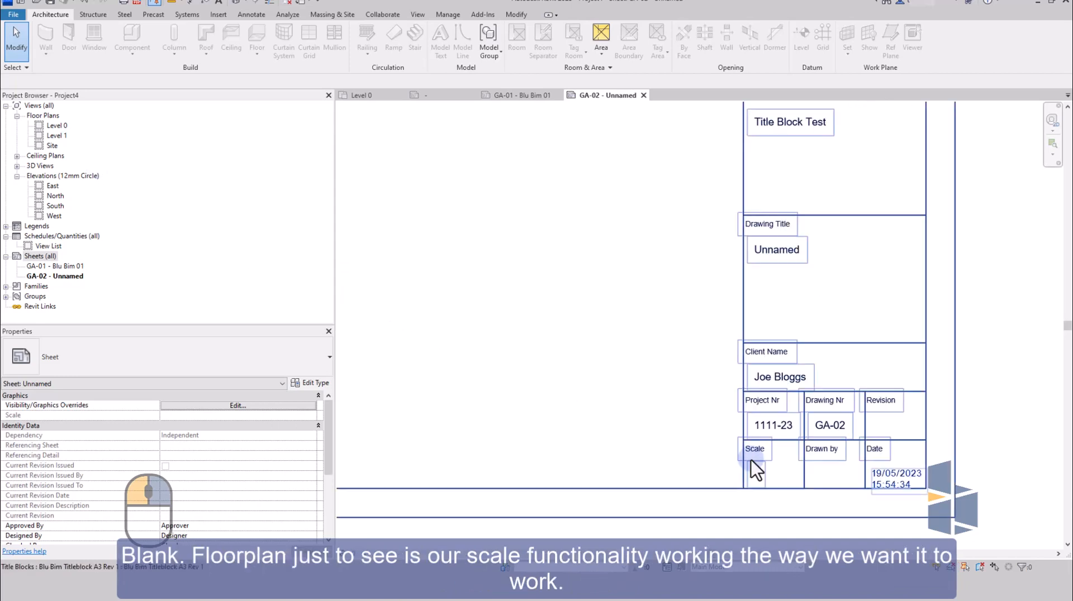
pyautogui.scroll(-1, 751, 450)
# Place the Level 0 floor plan view on sheet GA-01 - Blu Bim 01, roughly over the drawing area beside the title block.
pyautogui.click(57, 125)
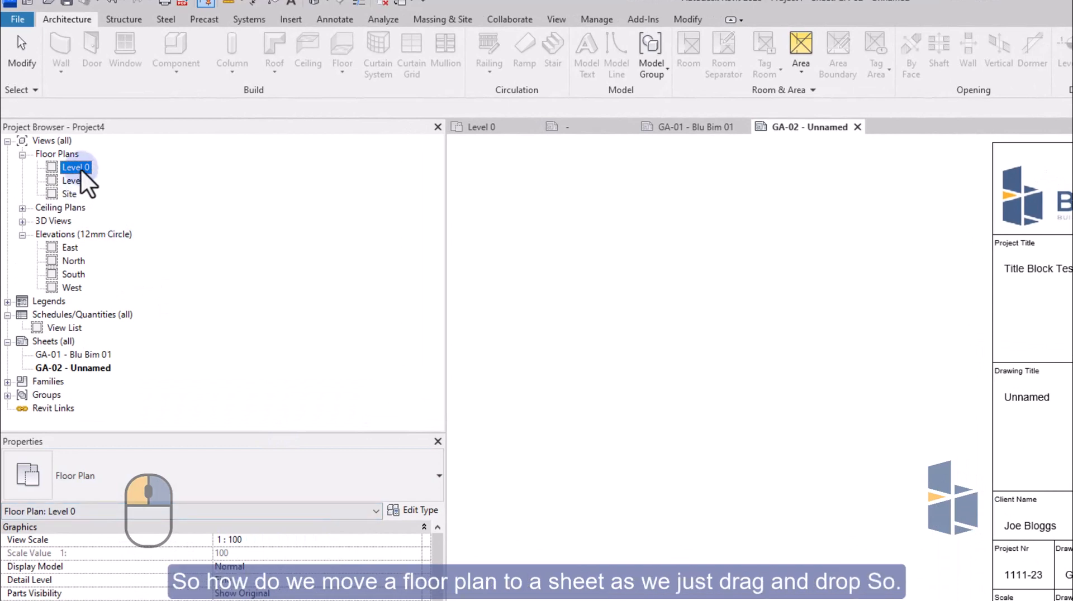
pyautogui.moveTo(81, 170); pyautogui.dragTo(83, 354)
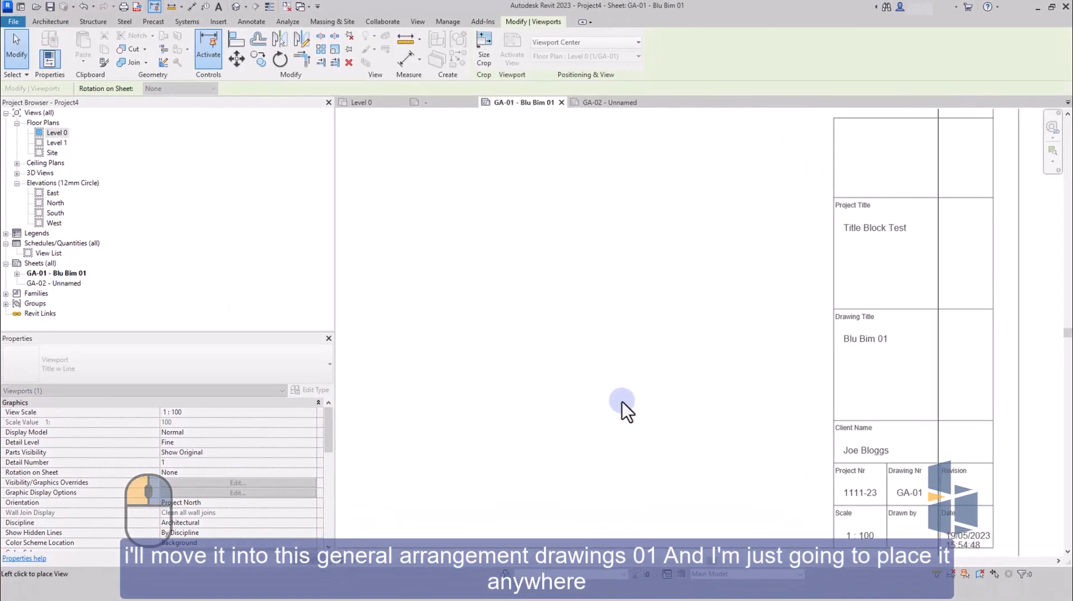
pyautogui.scroll(-6, 696, 390)
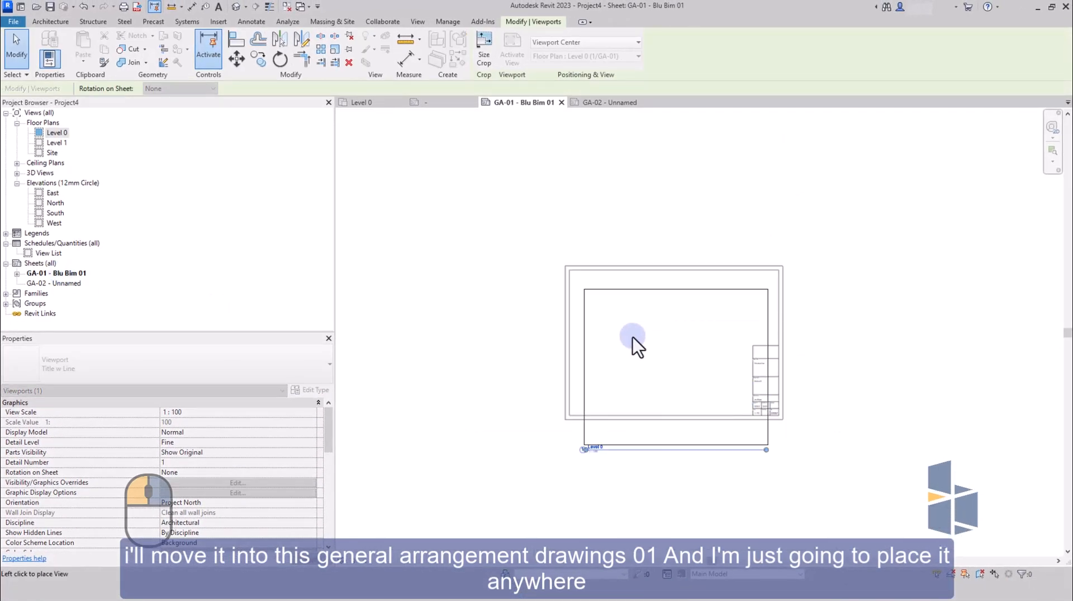
pyautogui.click(662, 336)
pyautogui.click(736, 460)
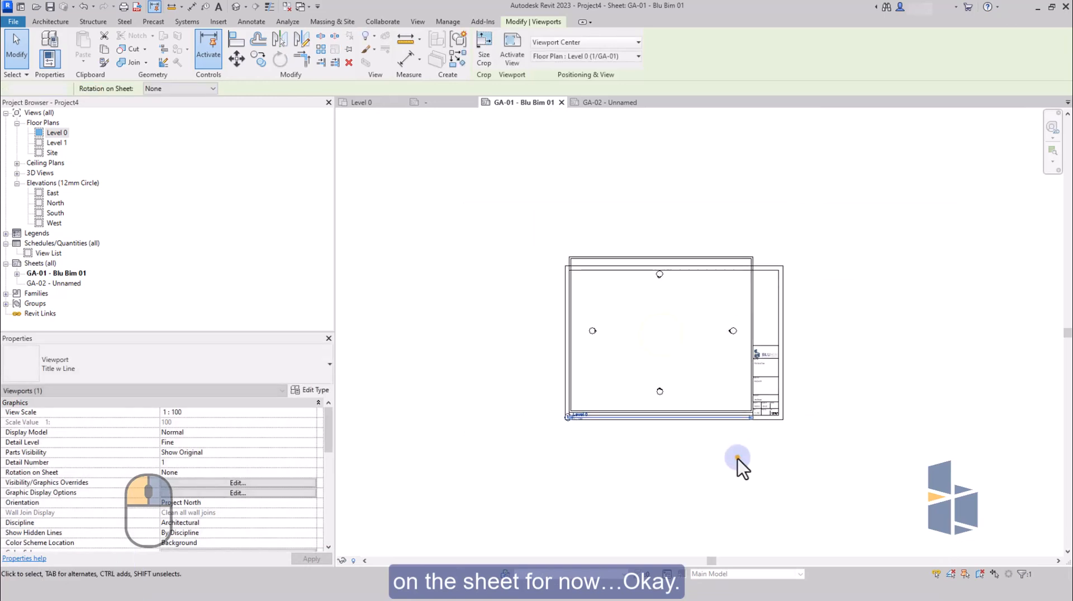
# Inspect the Scale cell in the GA-01 title block and review the sheet with its placed floor plan.
pyautogui.scroll(8, 769, 407)
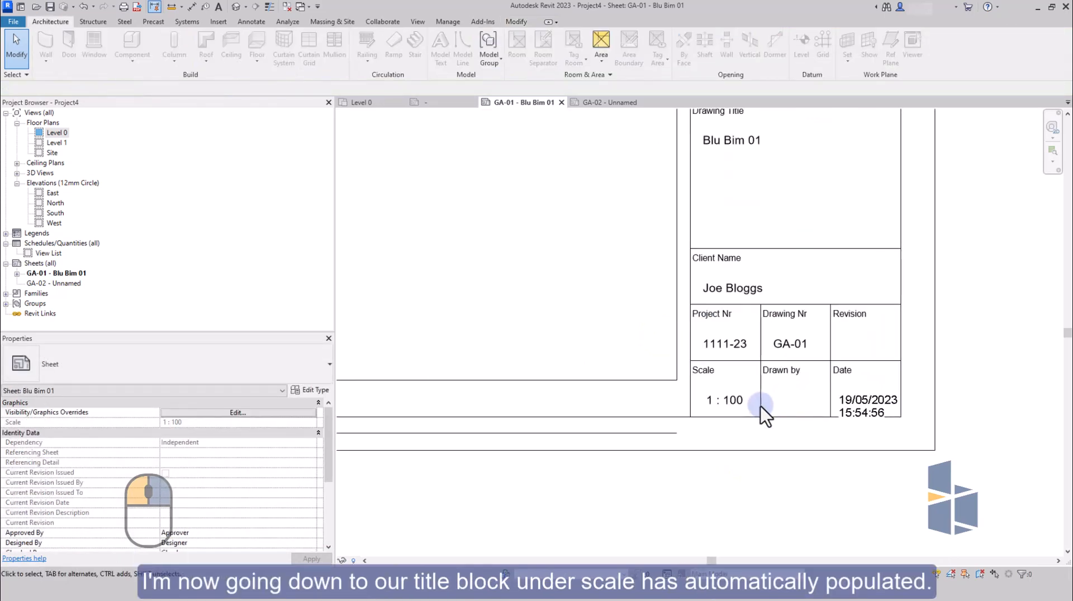
pyautogui.scroll(1, 746, 413)
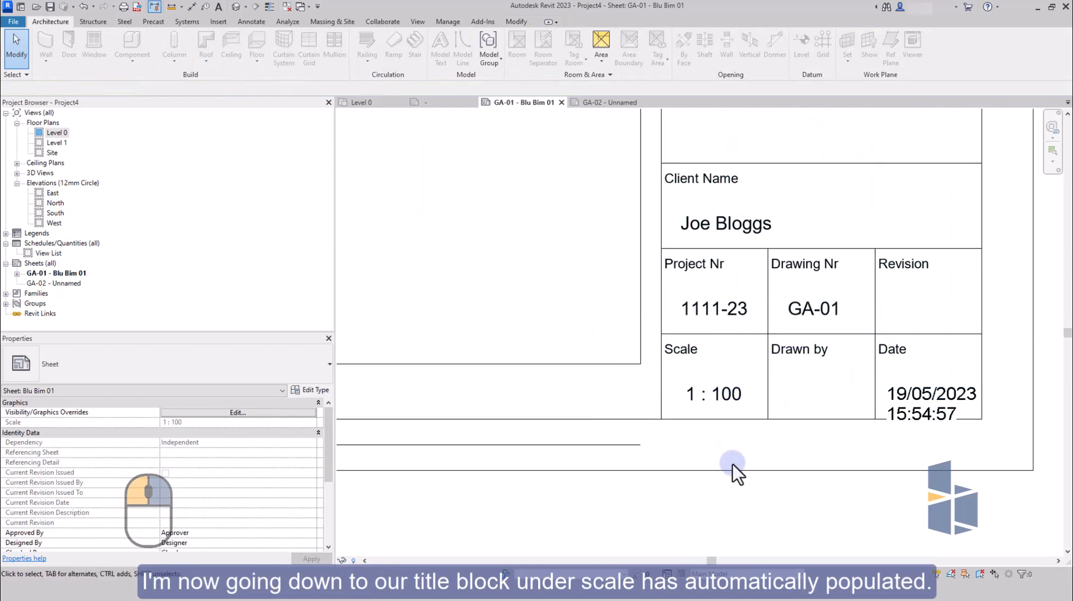
pyautogui.scroll(-4, 752, 457)
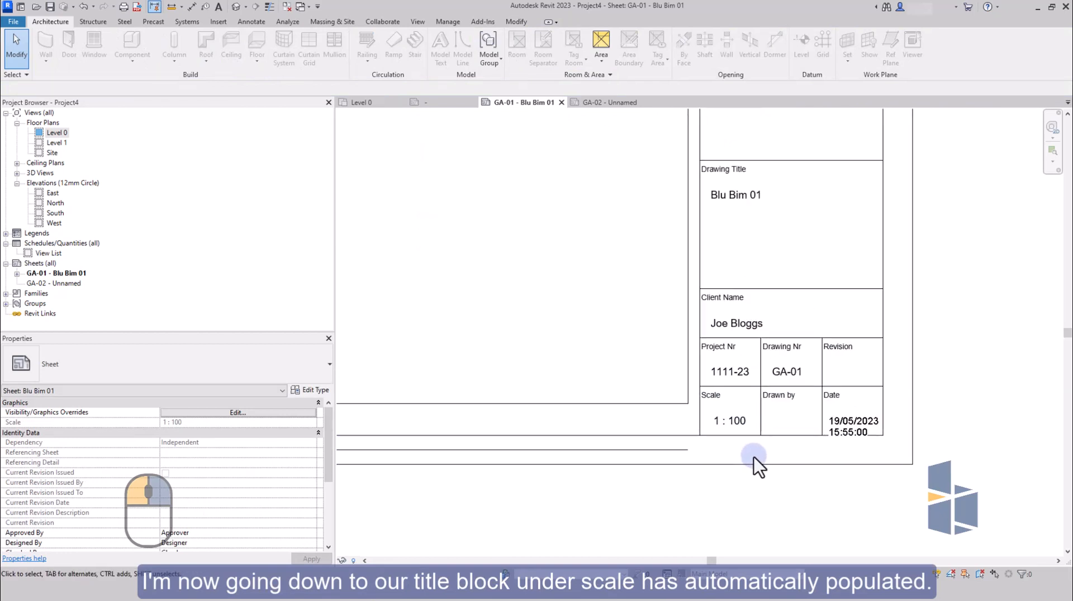
pyautogui.scroll(-3, 769, 476)
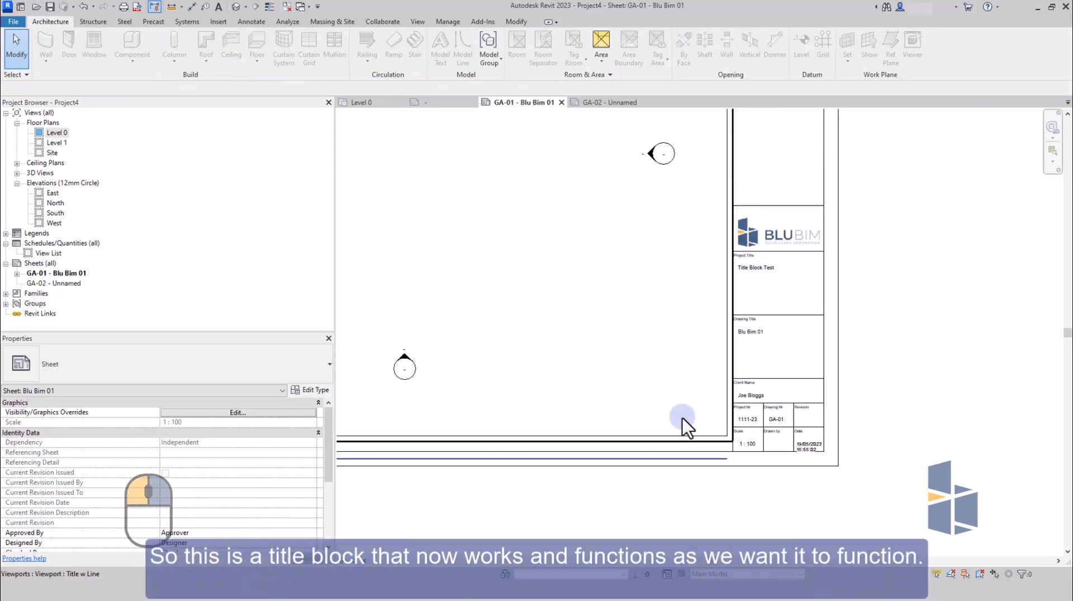
pyautogui.moveTo(643, 335); pyautogui.dragTo(697, 378, button='middle')
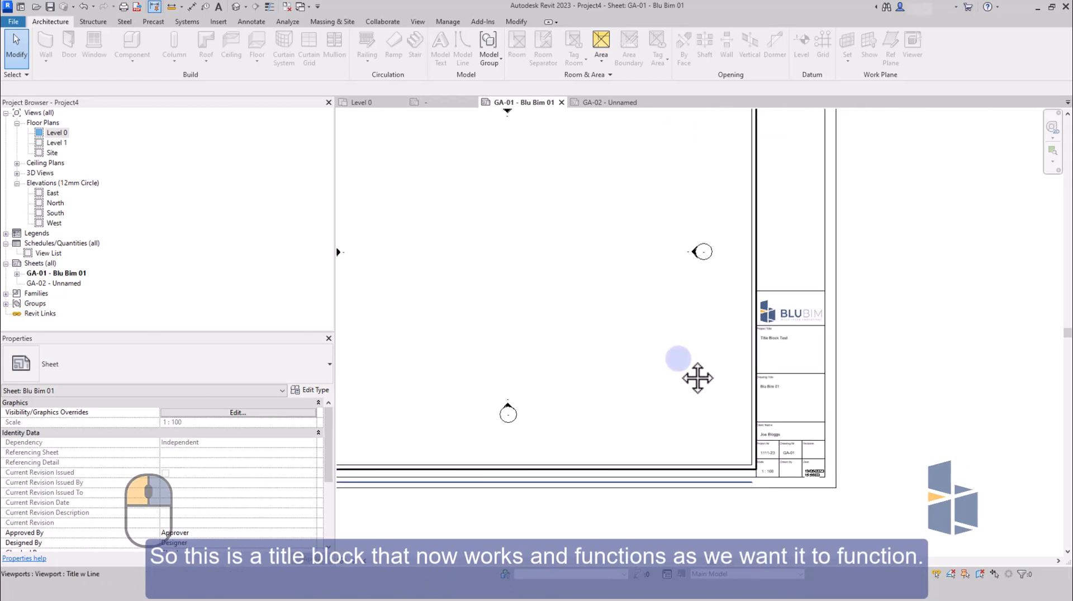
pyautogui.scroll(-3, 689, 394)
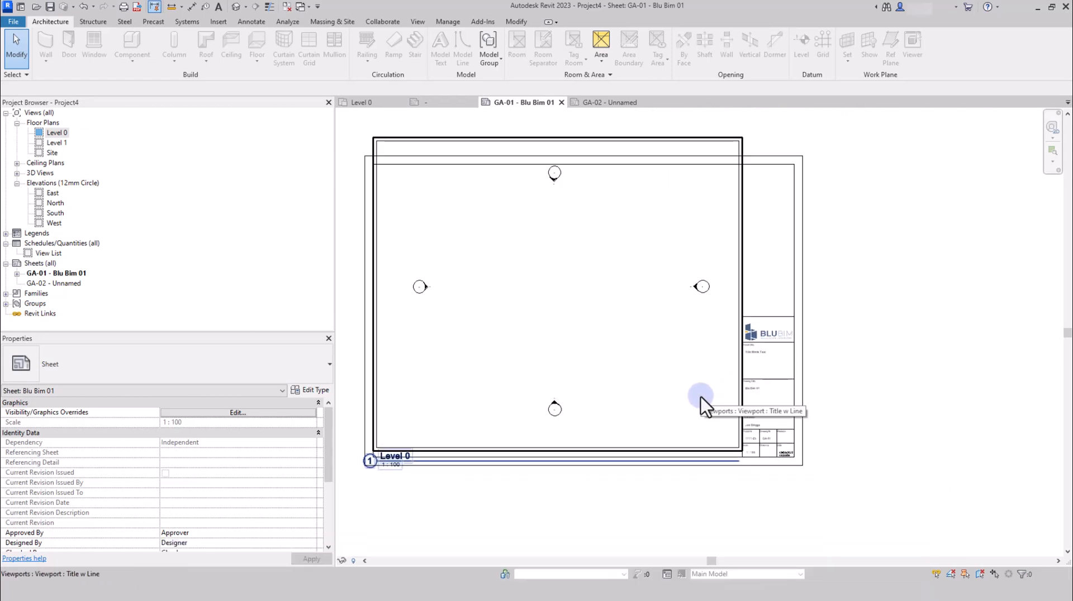